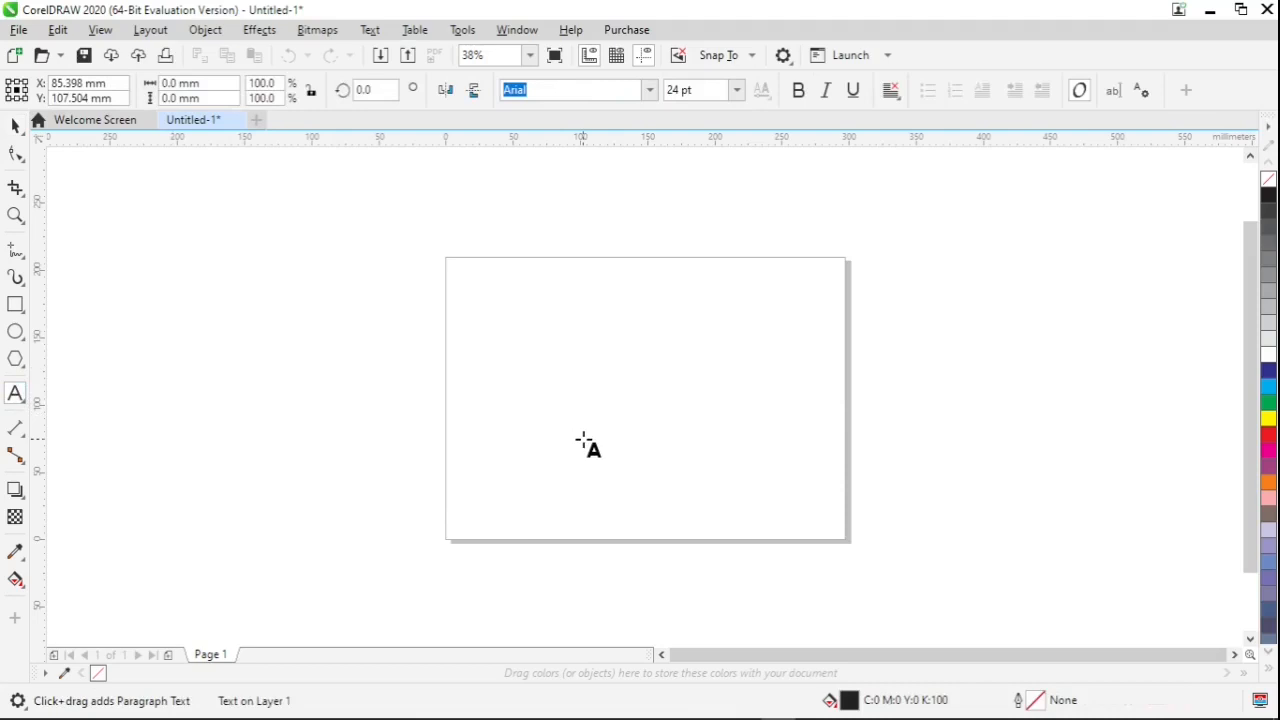
# Step: Add a "%" character as artistic text, enlarged to about 254 pt and centred on the page
pyautogui.write('%')
pyautogui.press('Escape')
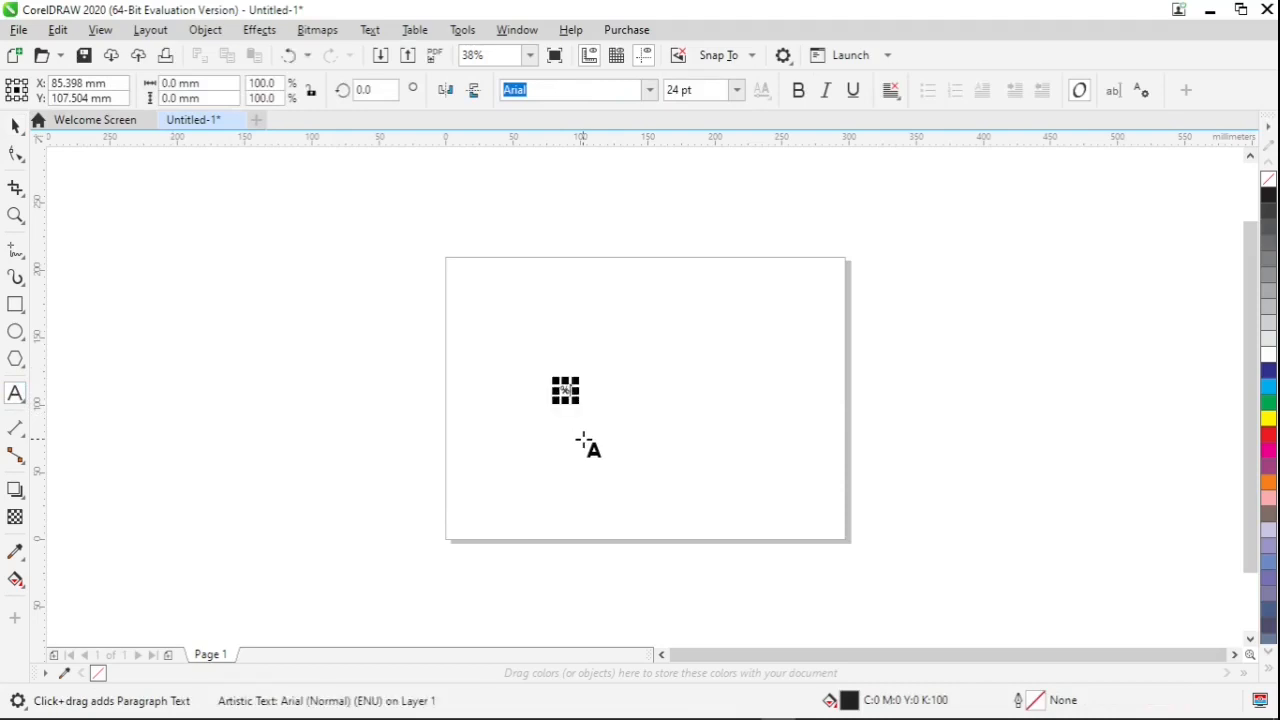
pyautogui.click(16, 130)
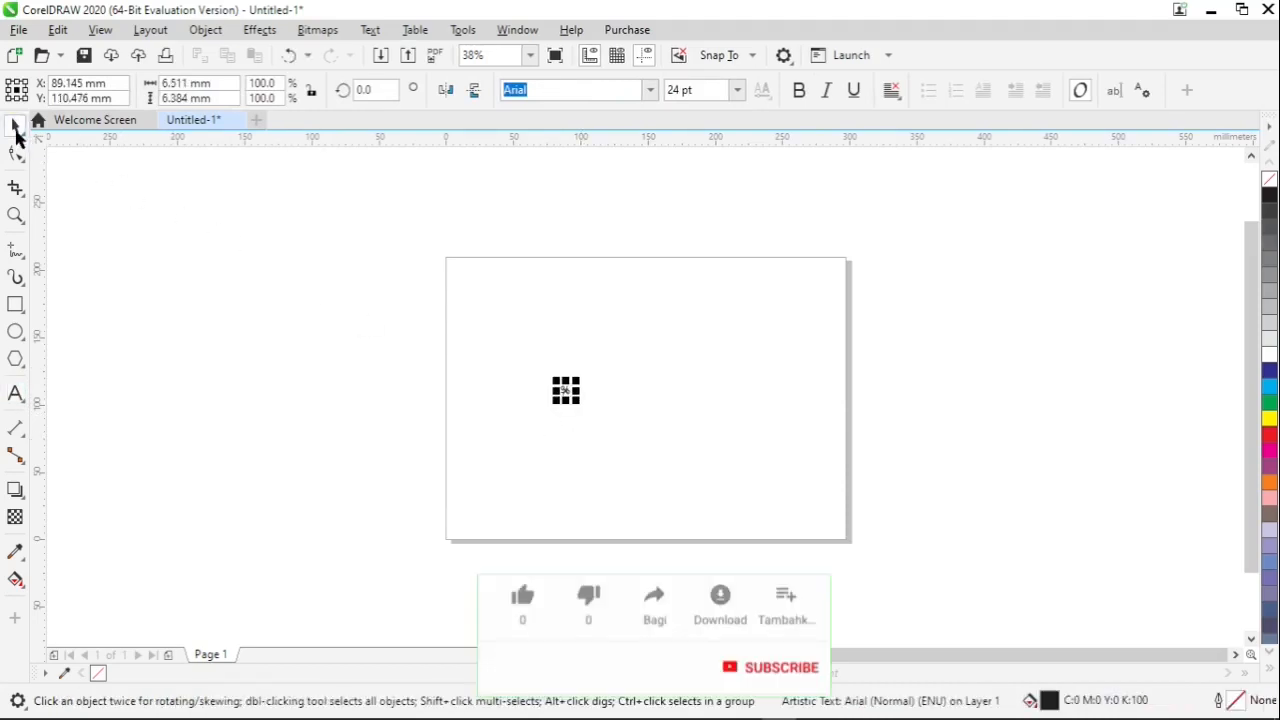
pyautogui.moveTo(580, 404); pyautogui.dragTo(716, 492)
pyautogui.press('p')
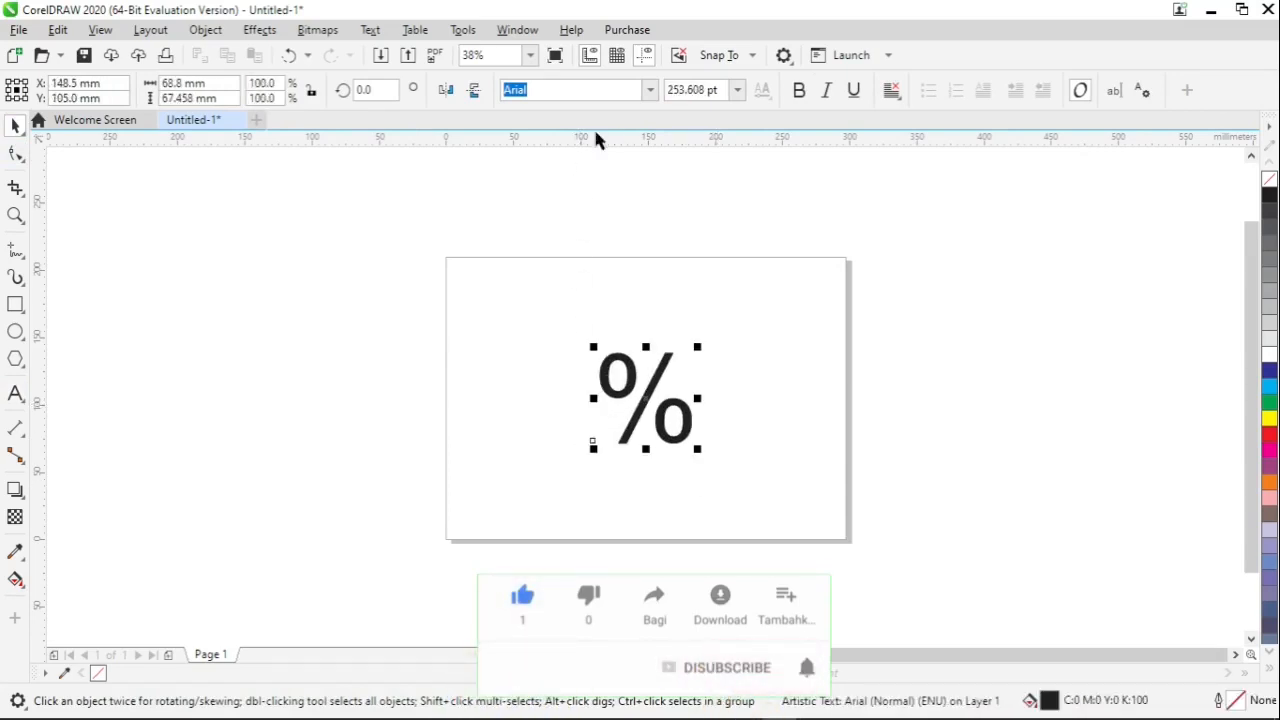
# Step: Set the percent sign's font to Cooper Black and enlarge it around its centre to about 445 pt
pyautogui.click(649, 90)
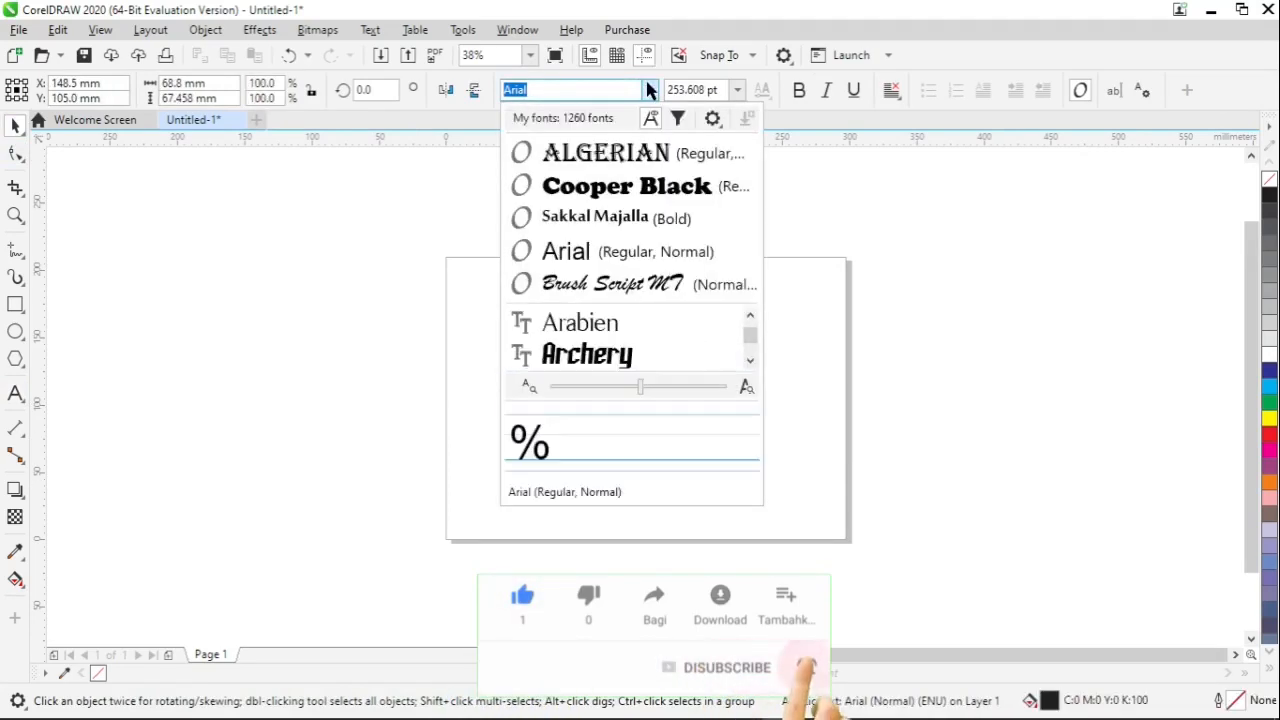
pyautogui.click(646, 188)
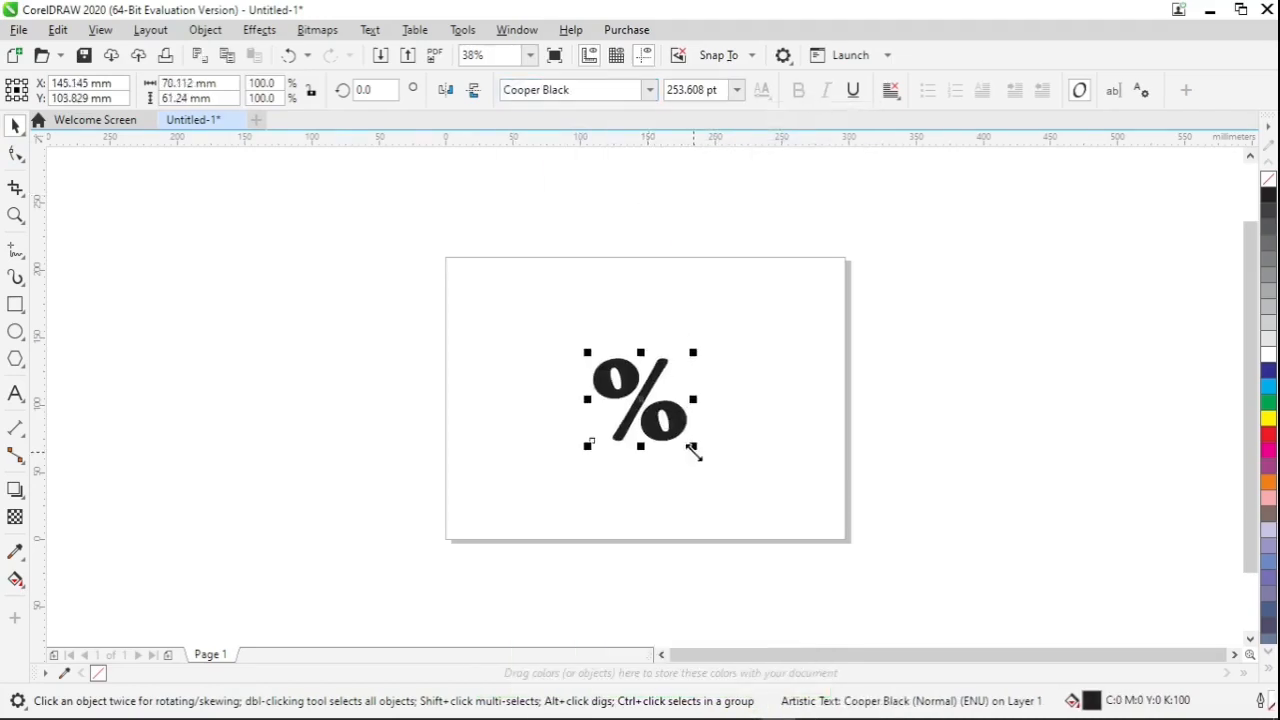
pyautogui.moveTo(694, 449); pyautogui.dragTo(728, 505)
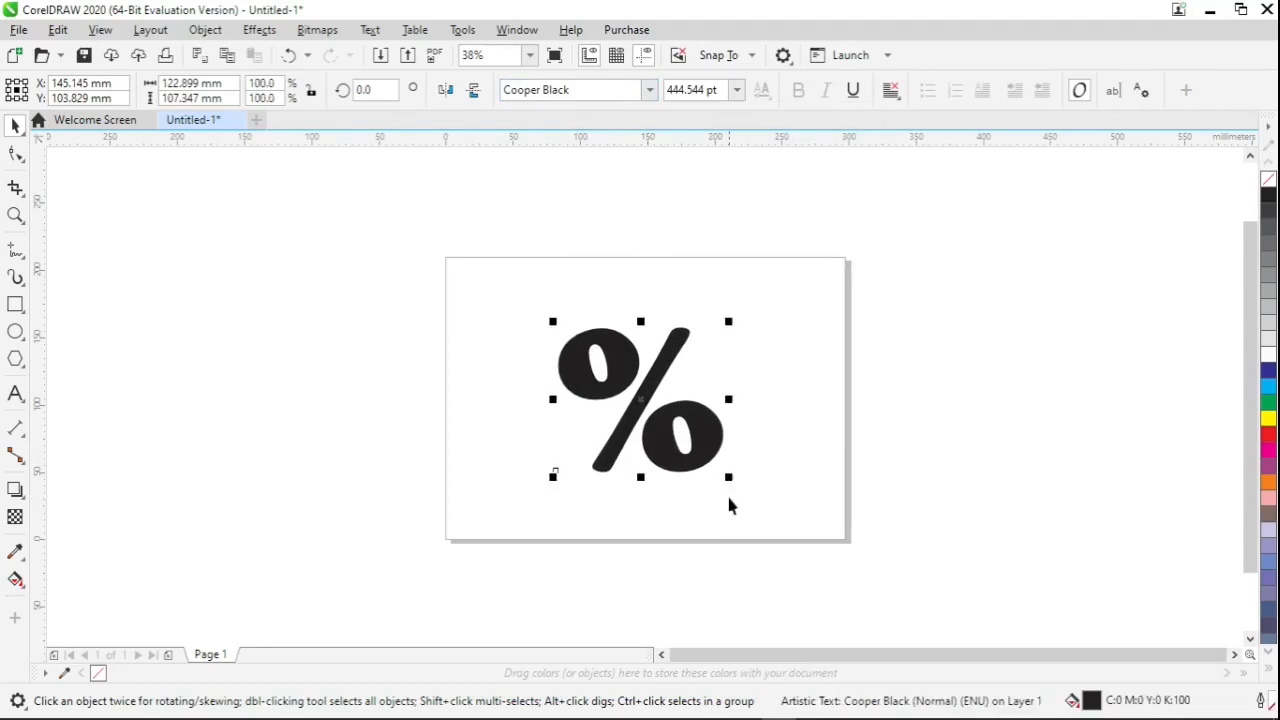
# Step: Give the percent sign an elliptical fountain fill running from cyan at the centre to dark blue at the outer end
pyautogui.click(1268, 388)
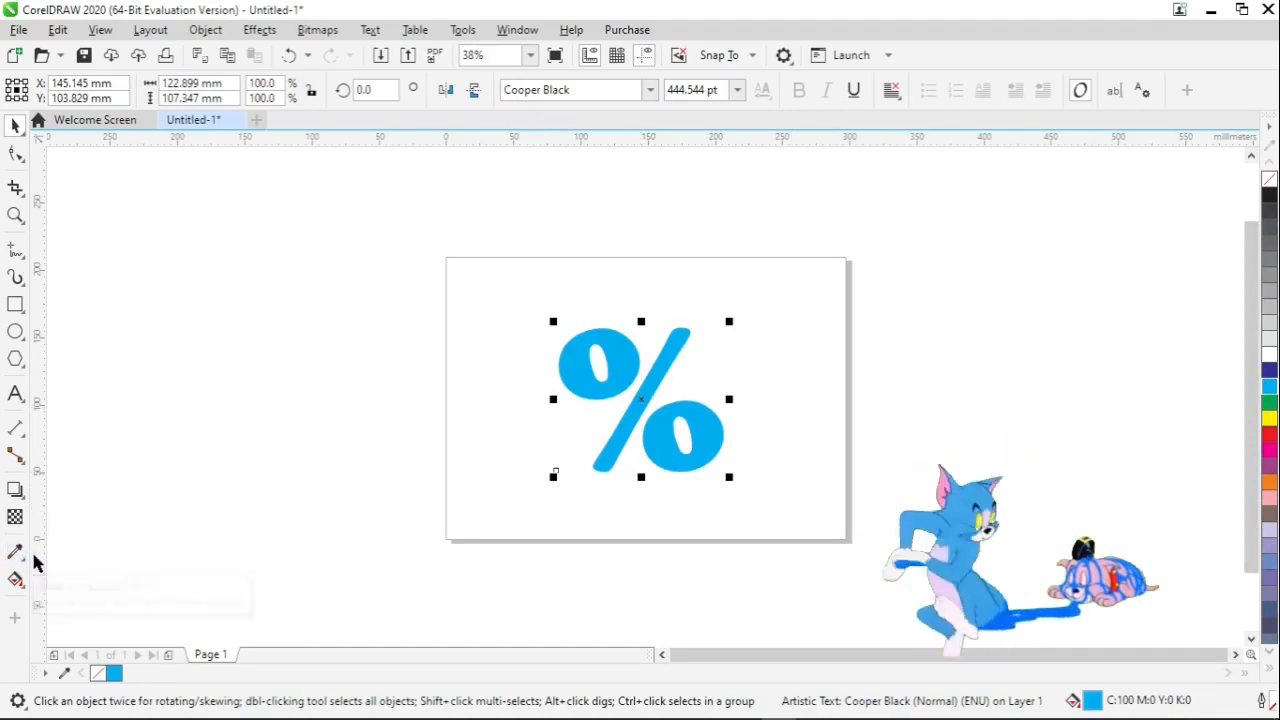
pyautogui.click(17, 580)
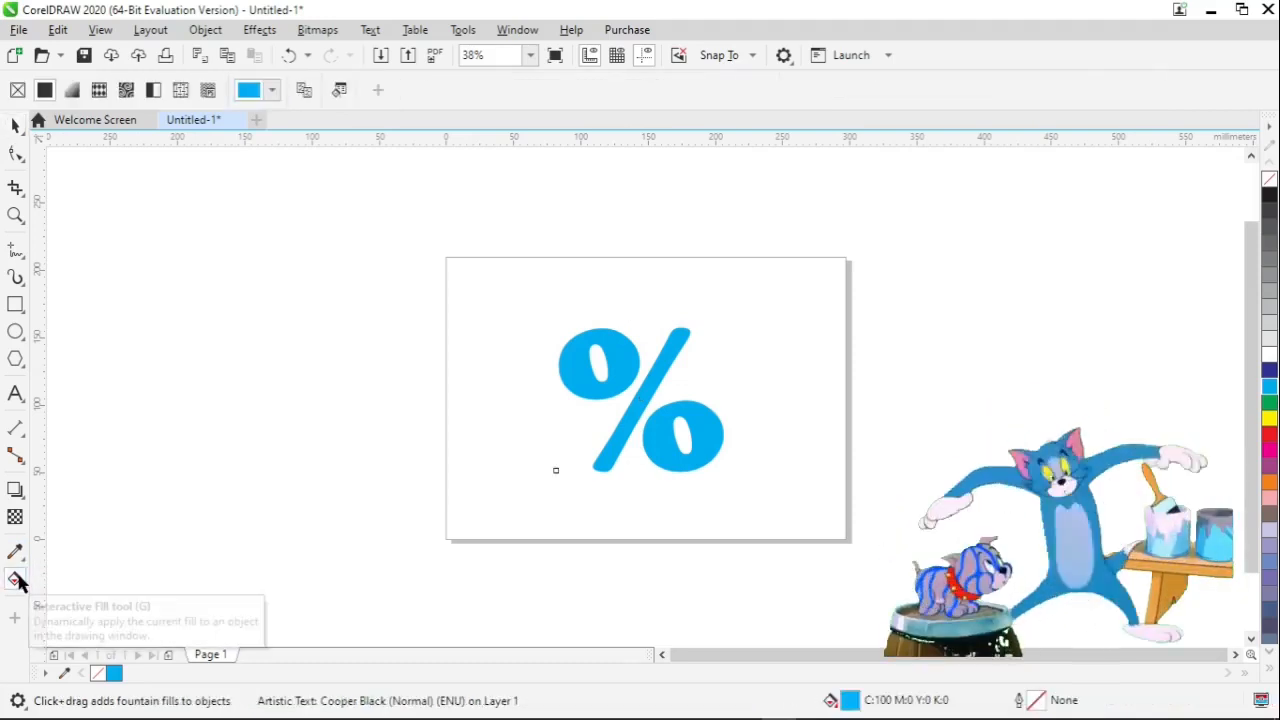
pyautogui.moveTo(633, 411); pyautogui.dragTo(663, 361)
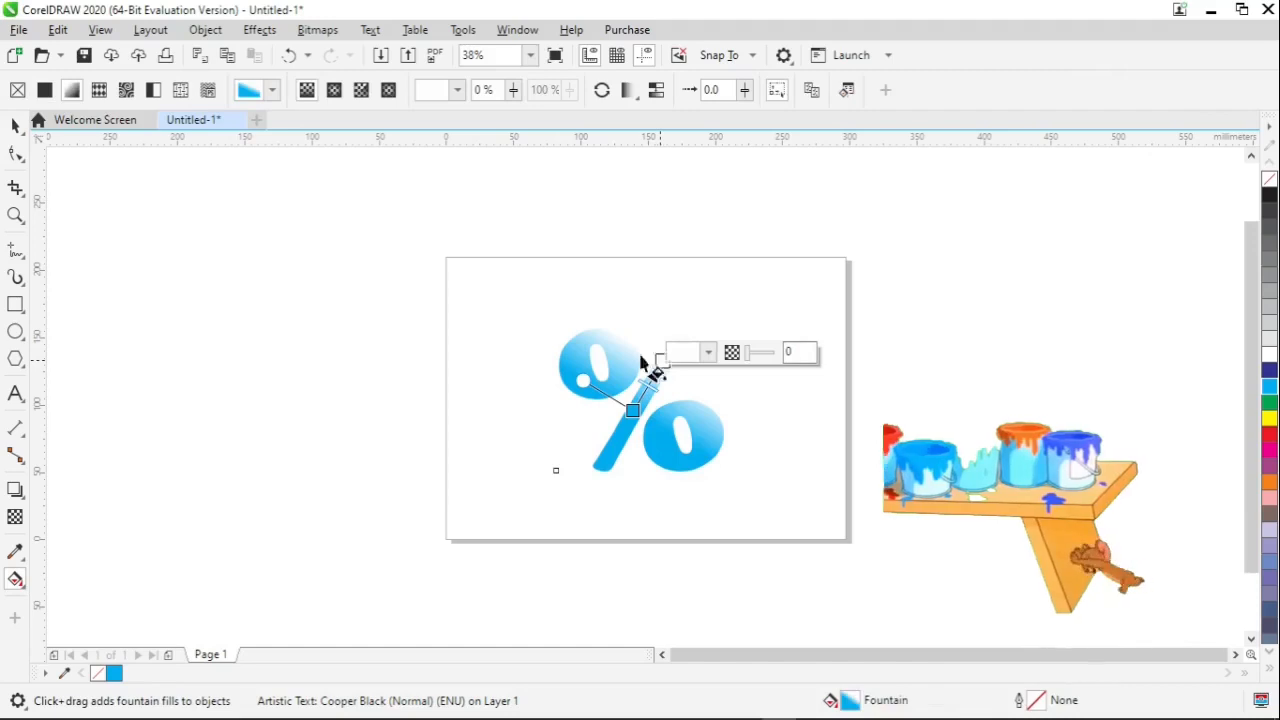
pyautogui.click(335, 91)
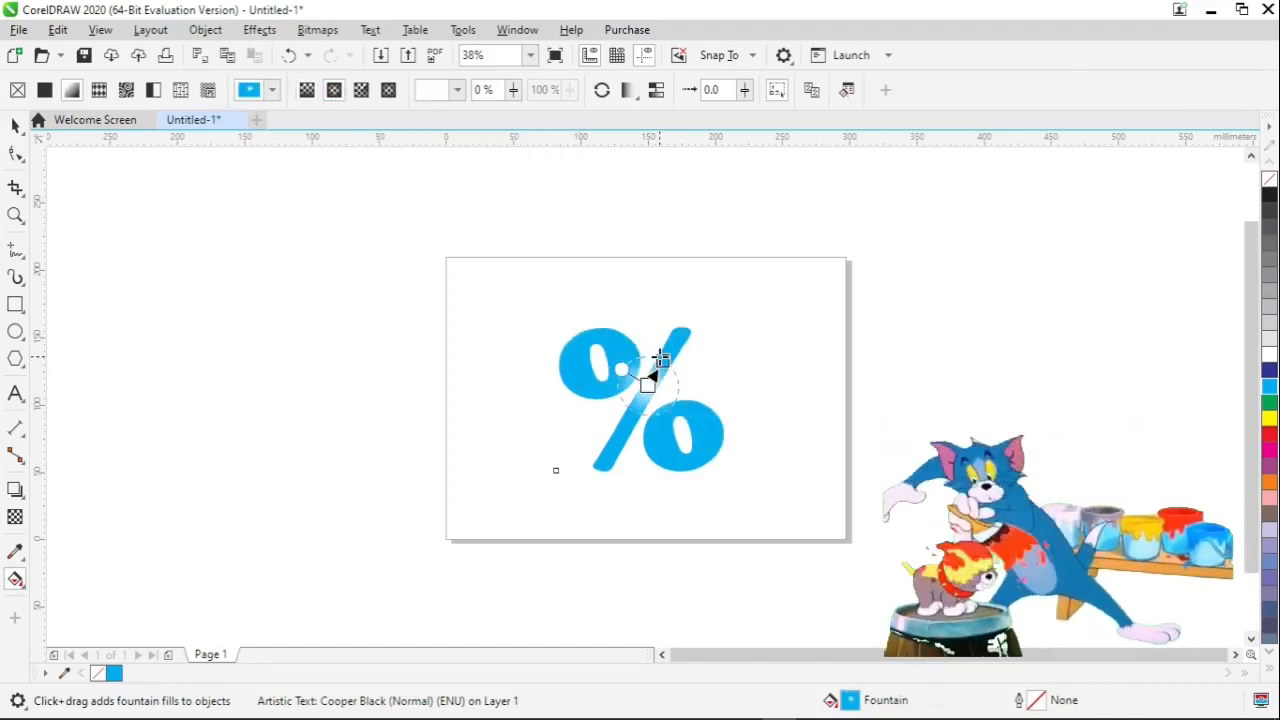
pyautogui.moveTo(663, 348); pyautogui.dragTo(680, 323)
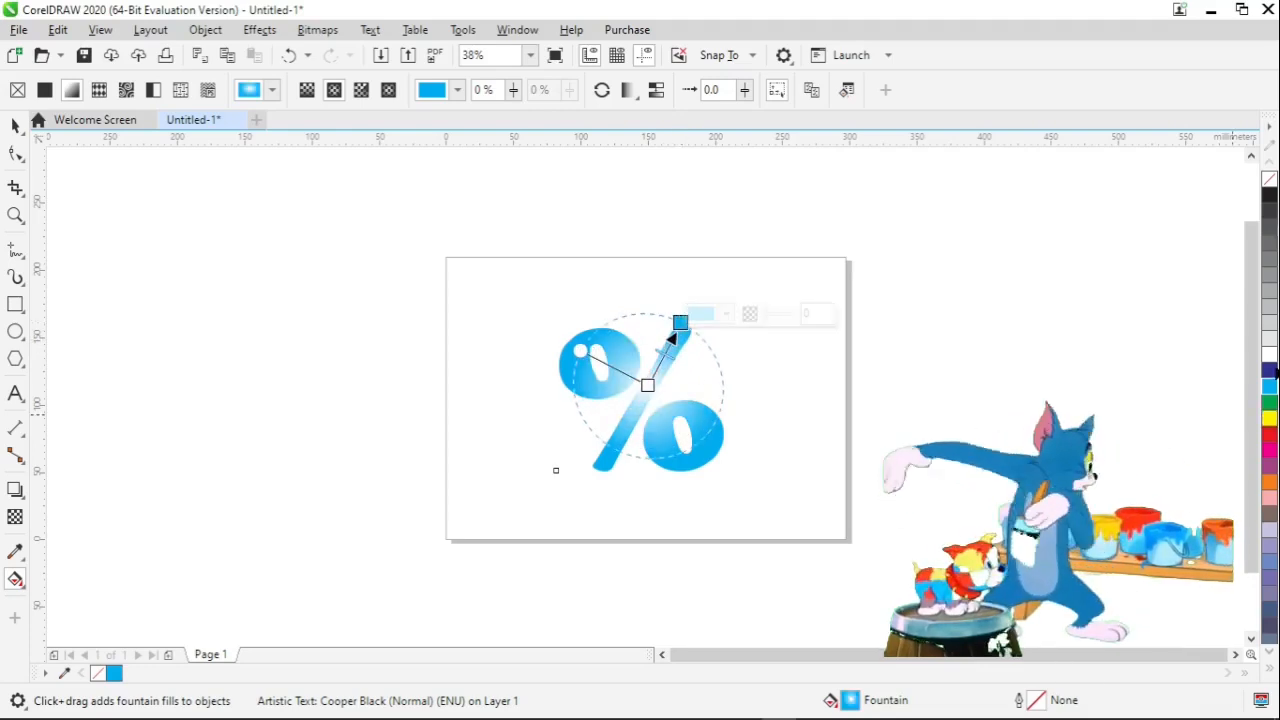
pyautogui.click(1269, 370)
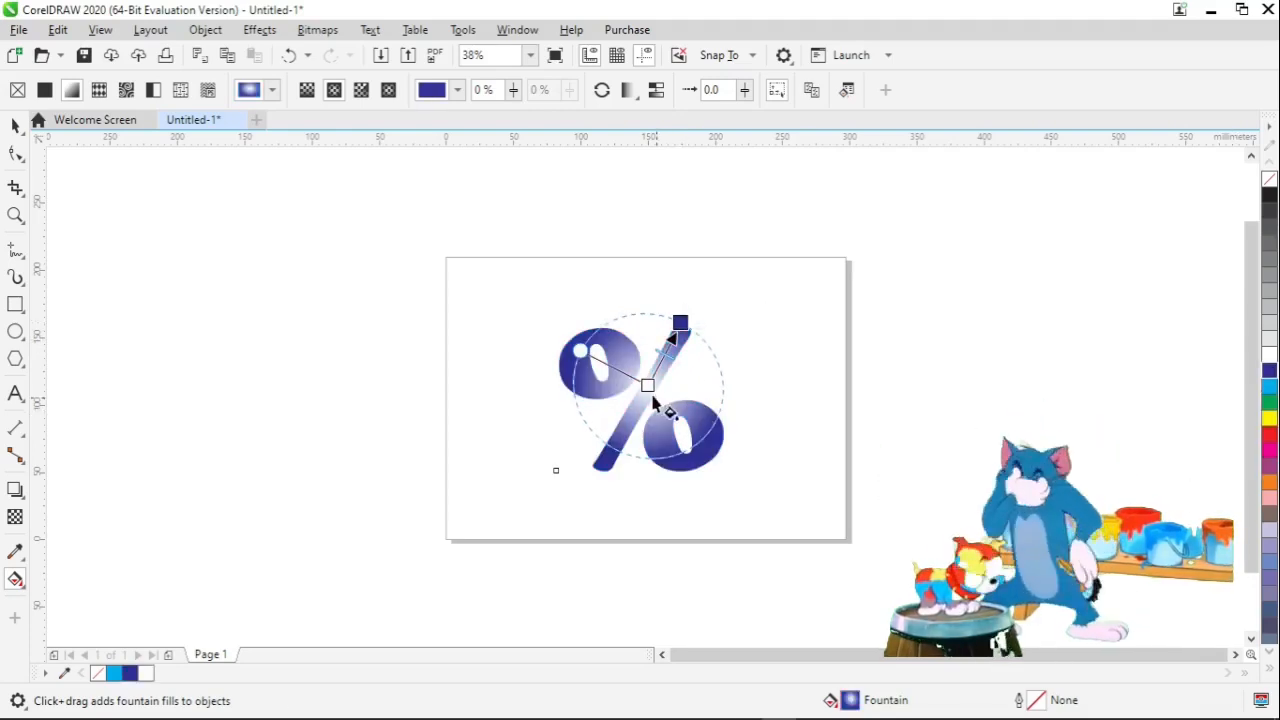
pyautogui.click(1269, 386)
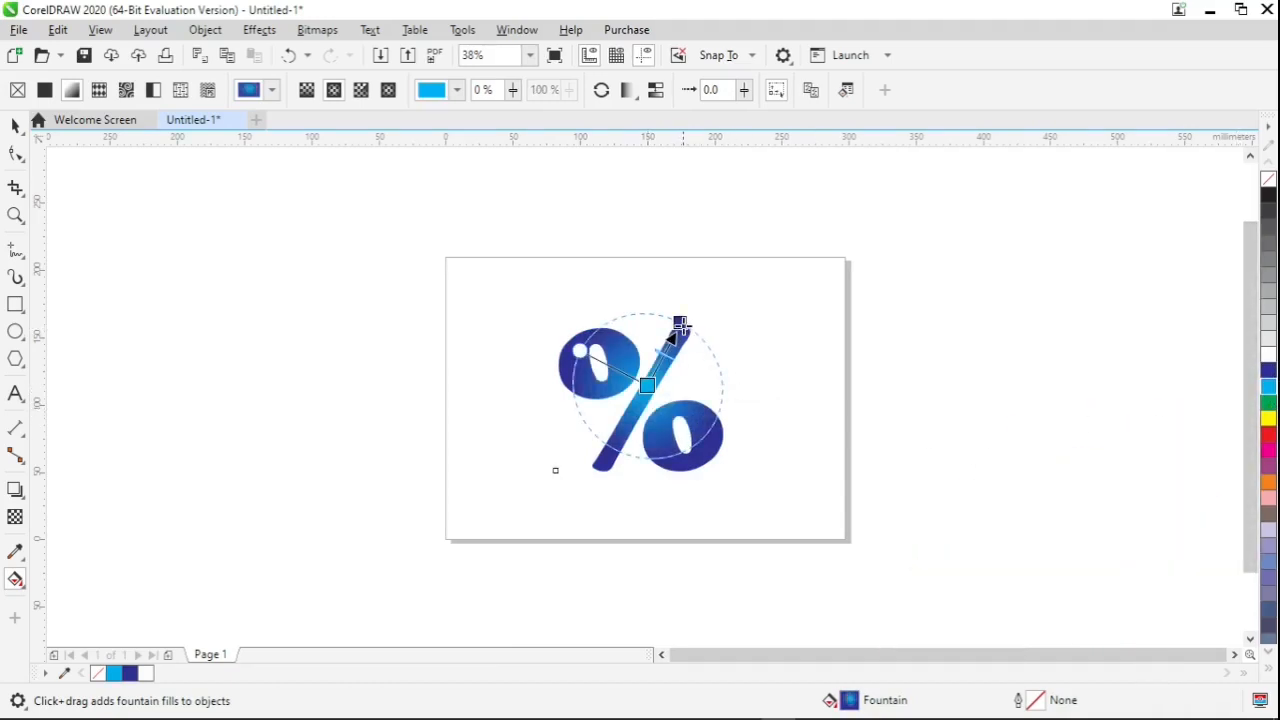
# Step: Adjust the fountain fill's extent and shape, and shift its centre onto the middle of the slash
pyautogui.moveTo(680, 324)
pyautogui.mouseDown()
pyautogui.moveTo(663, 338)
pyautogui.moveTo(684, 338)
pyautogui.mouseUp()
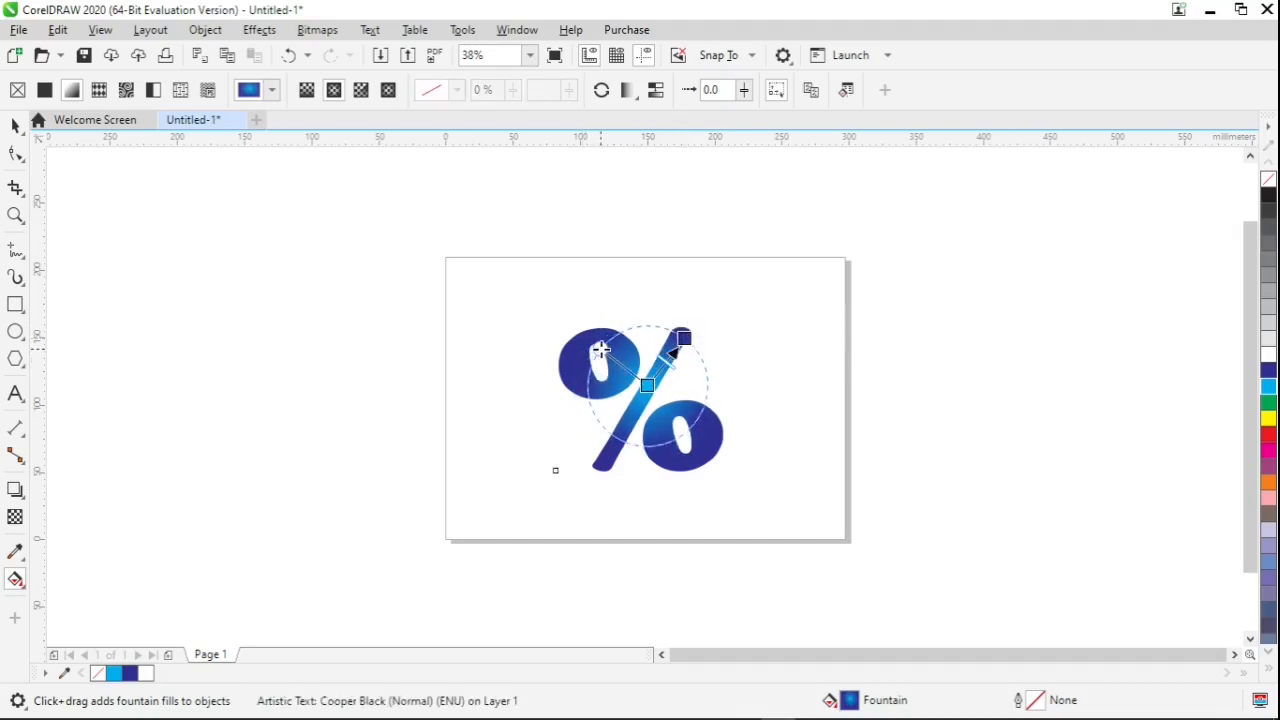
pyautogui.moveTo(598, 350); pyautogui.dragTo(594, 346)
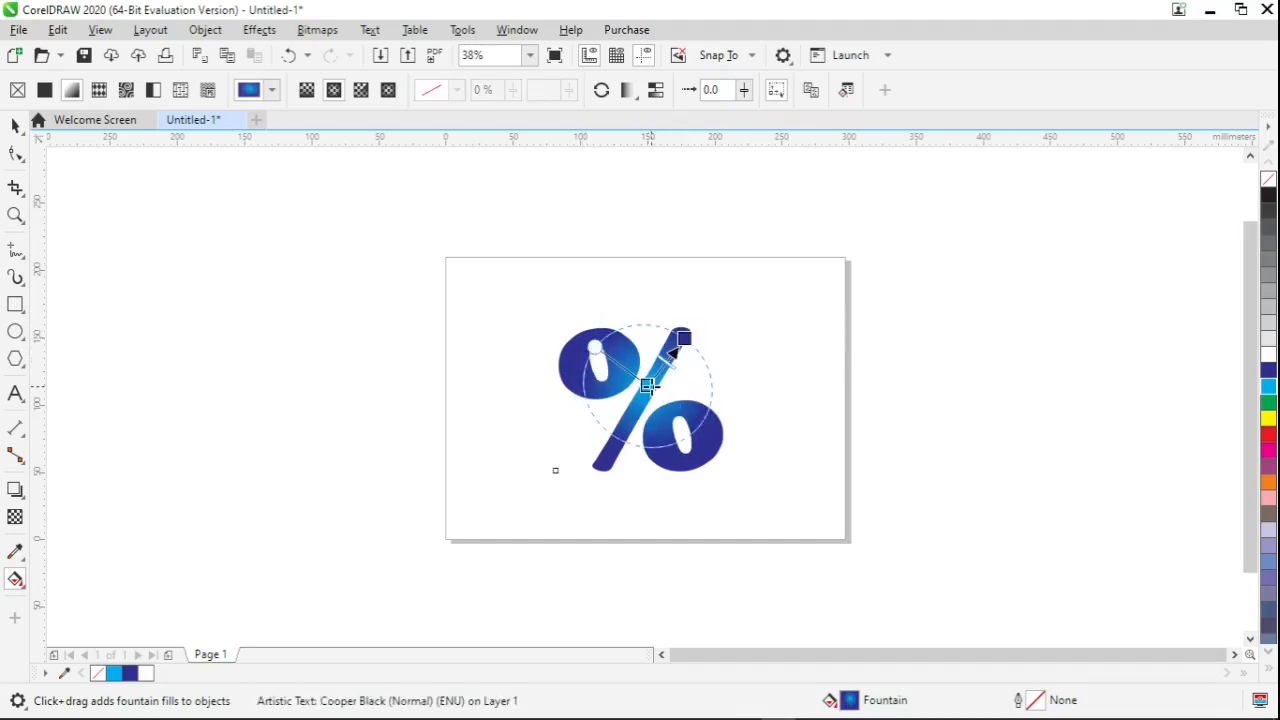
pyautogui.moveTo(648, 386); pyautogui.dragTo(642, 402)
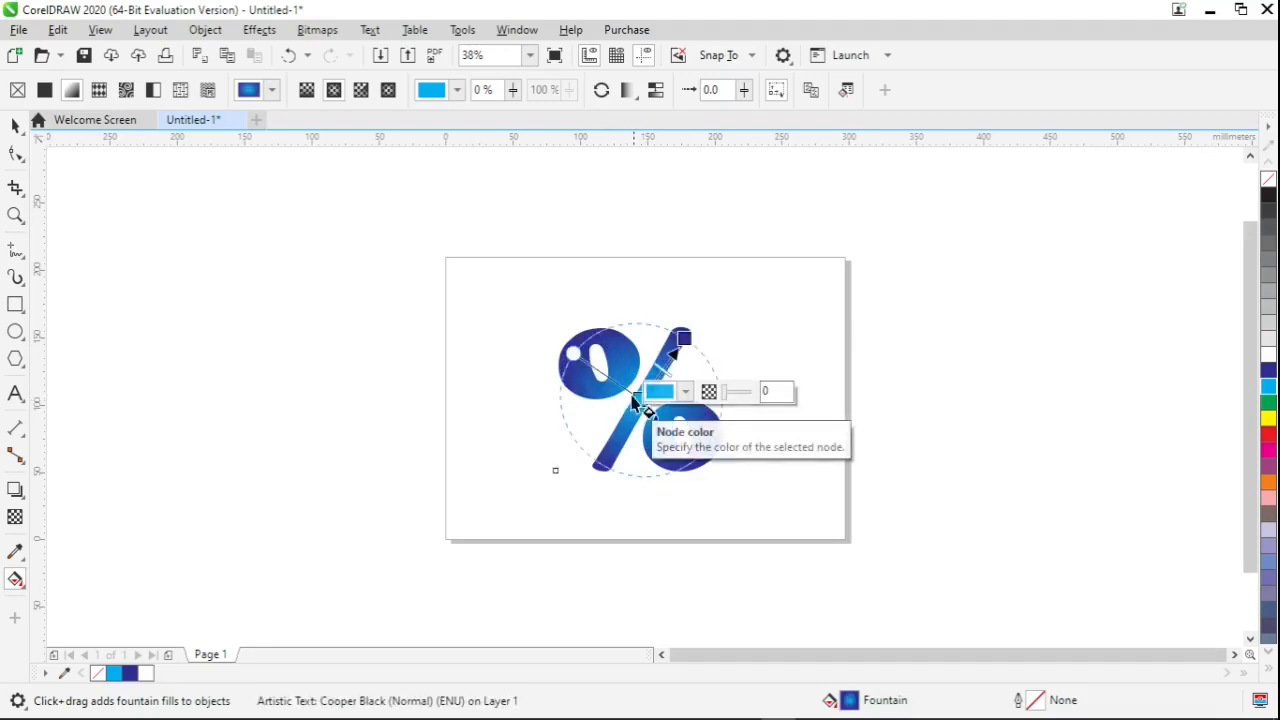
pyautogui.click(15, 128)
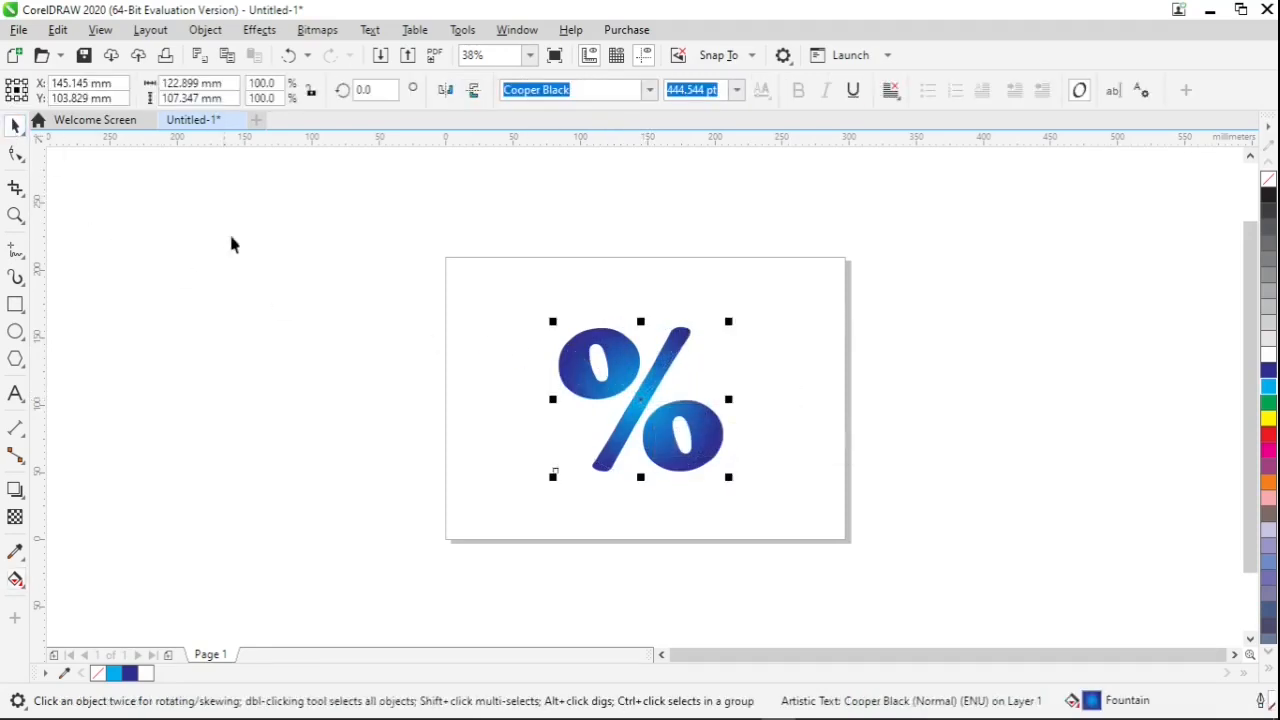
pyautogui.click(249, 244)
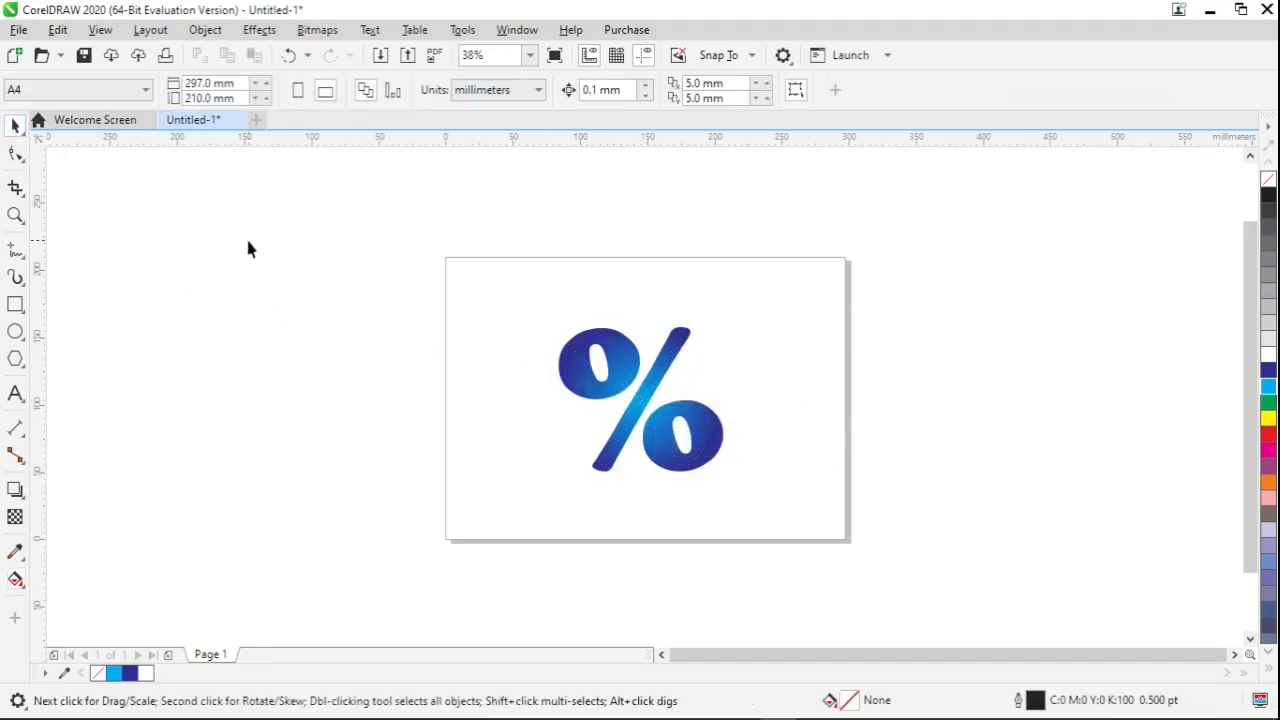
# Step: Apply an Extrude effect to the percent sign with the vanishing point at its centre
pyautogui.click(22, 500)
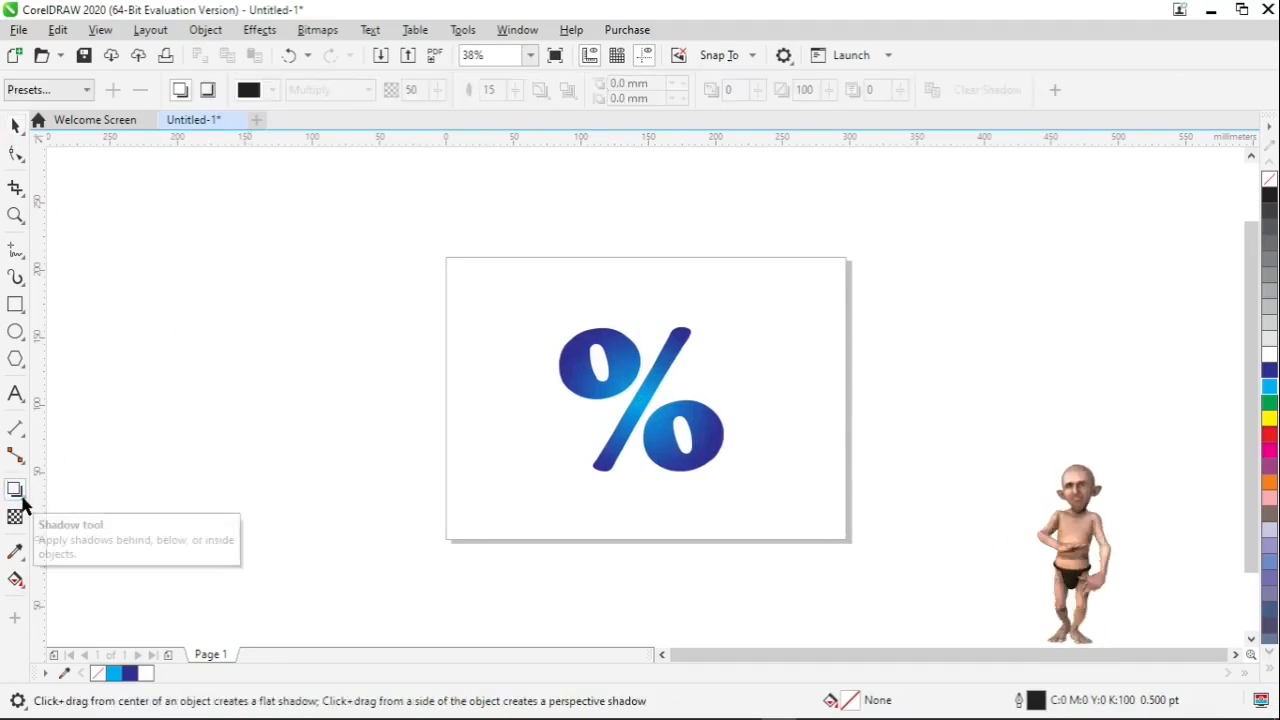
pyautogui.click(22, 505)
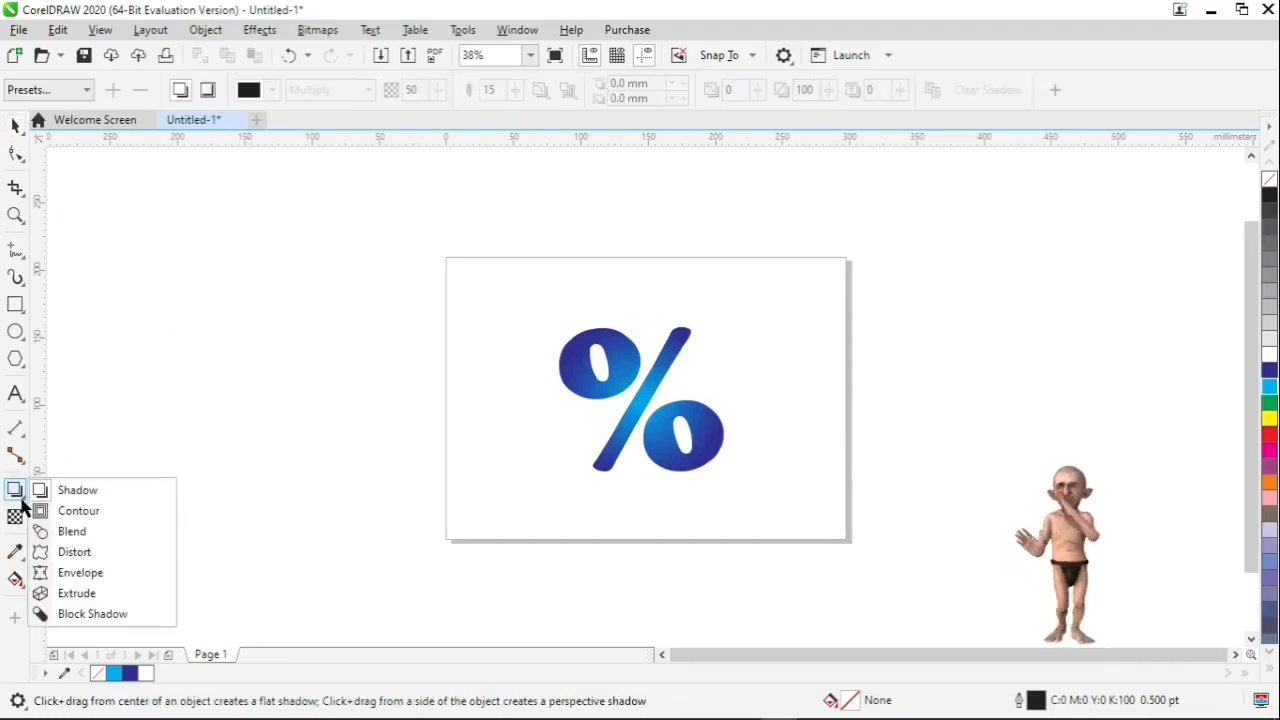
pyautogui.click(100, 595)
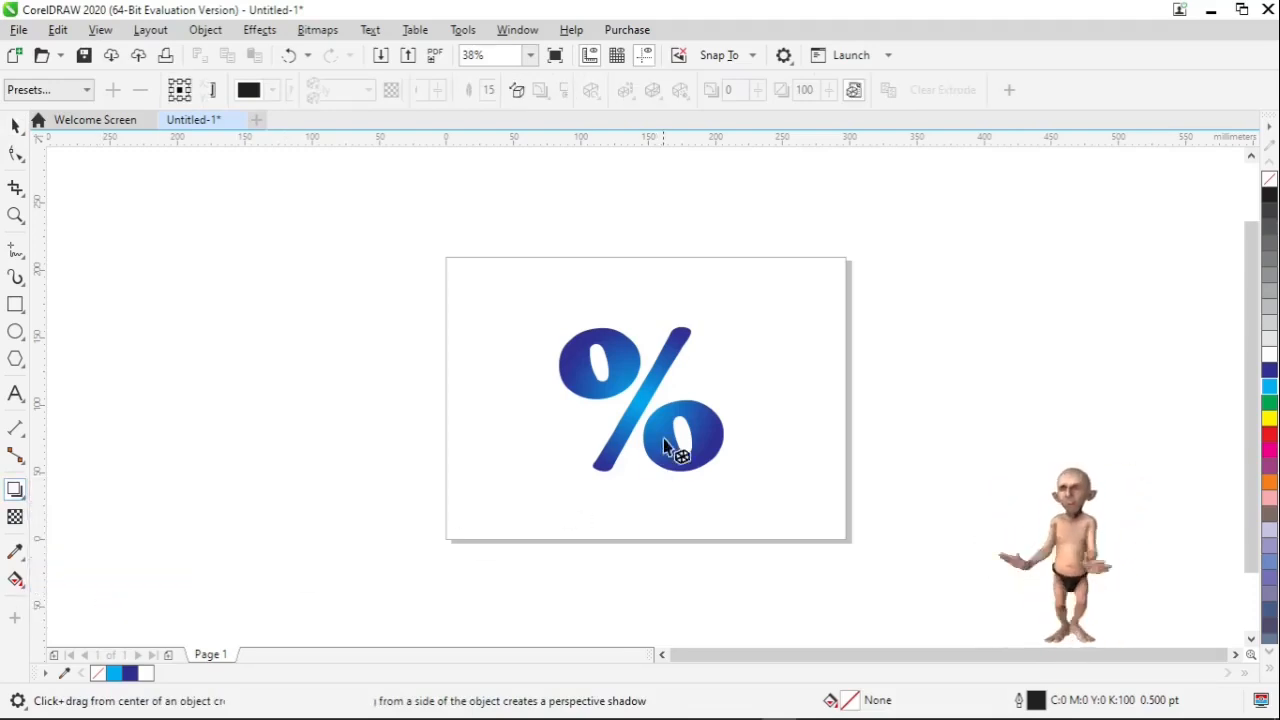
pyautogui.click(650, 381)
pyautogui.moveTo(652, 379); pyautogui.dragTo(642, 397)
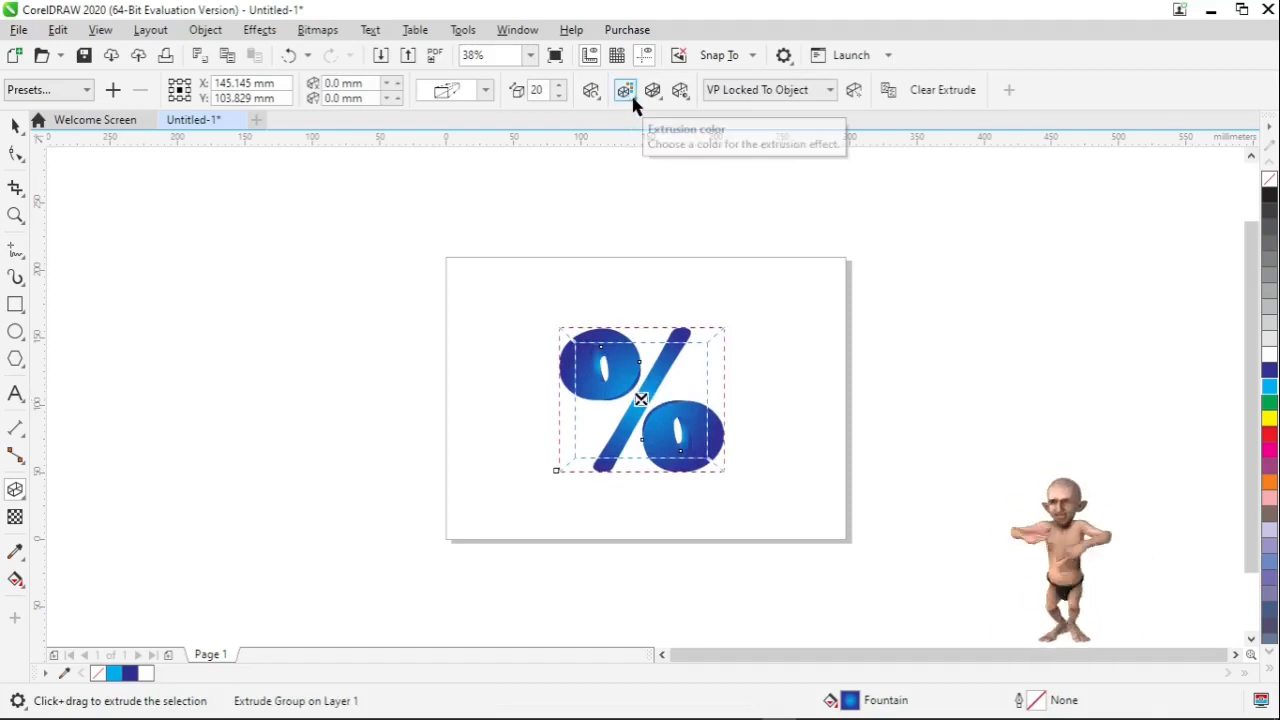
# Step: Apply color shading from dark blue to black to the extrusion
pyautogui.click(632, 97)
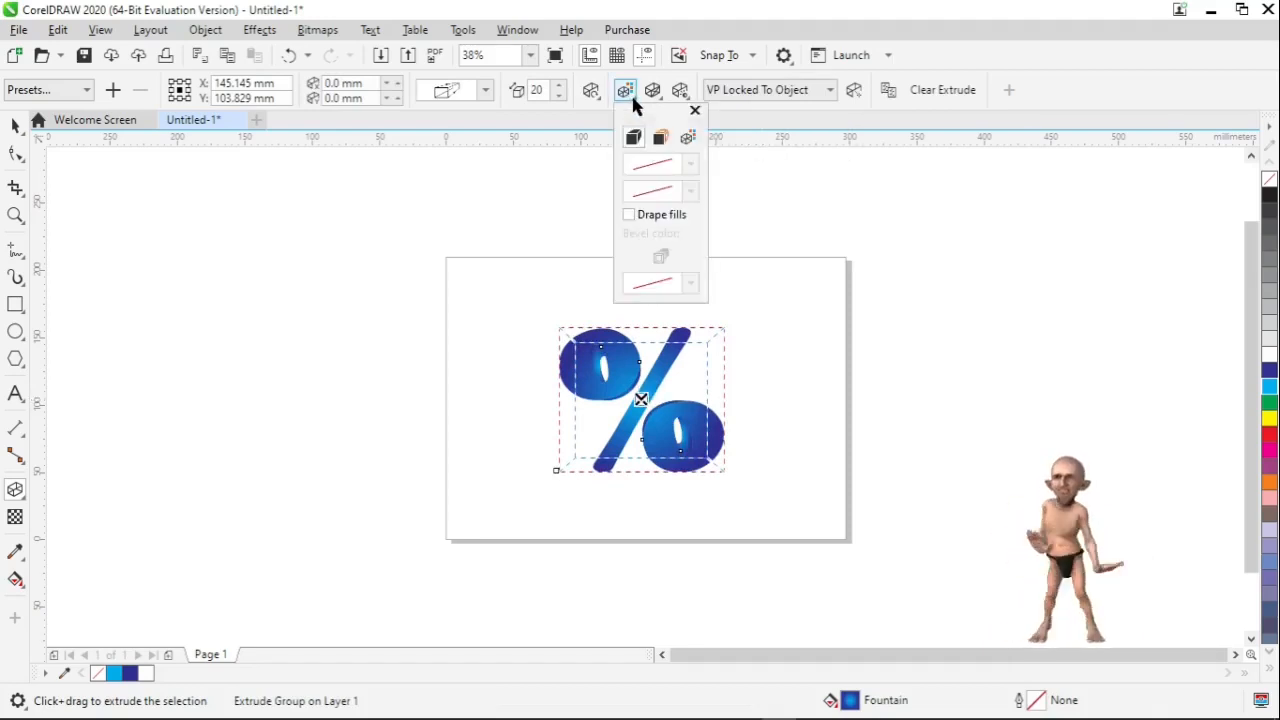
pyautogui.click(686, 138)
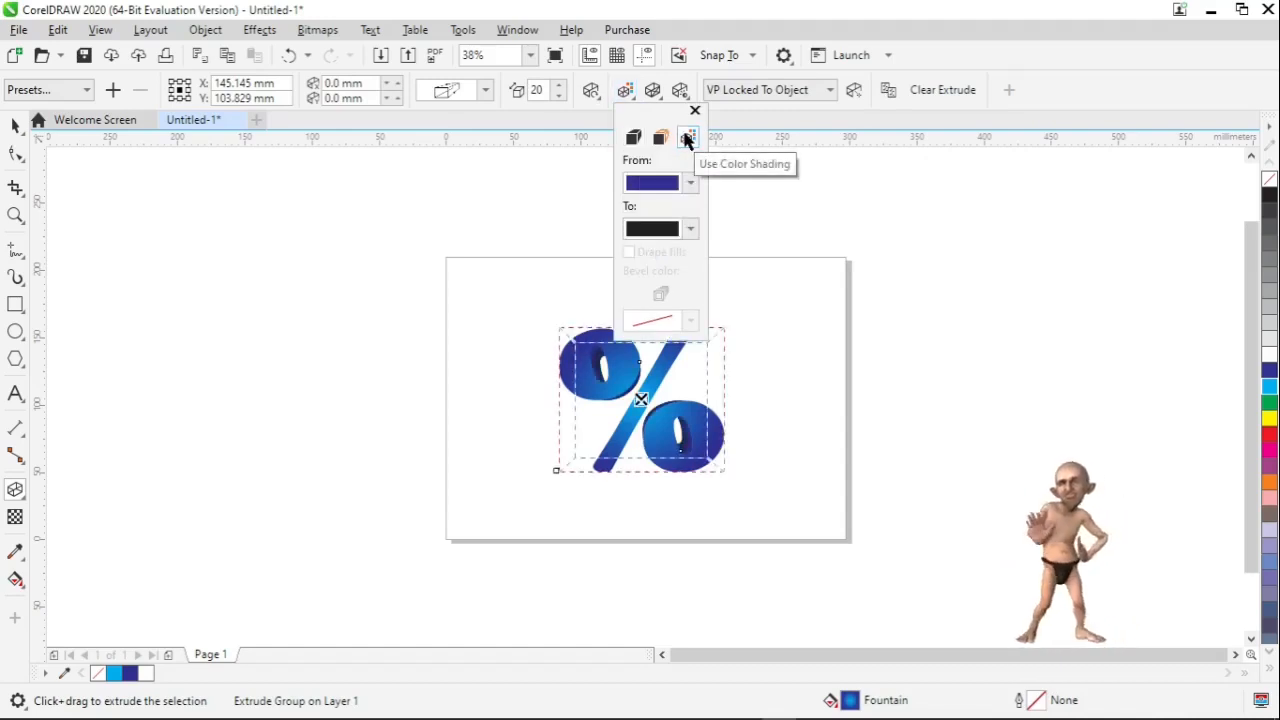
pyautogui.click(584, 141)
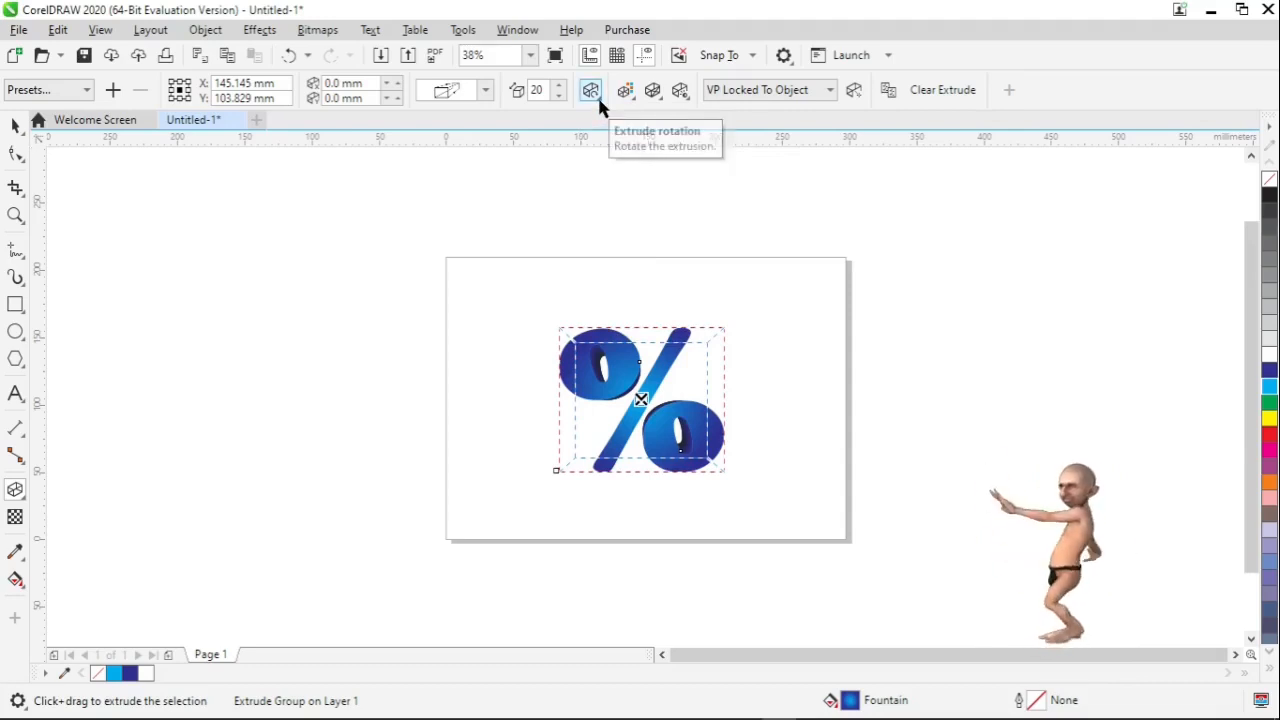
# Step: Rotate the extruded percent sign in 3D to expose the depth on its left side
pyautogui.click(597, 95)
pyautogui.moveTo(676, 230); pyautogui.dragTo(714, 256)
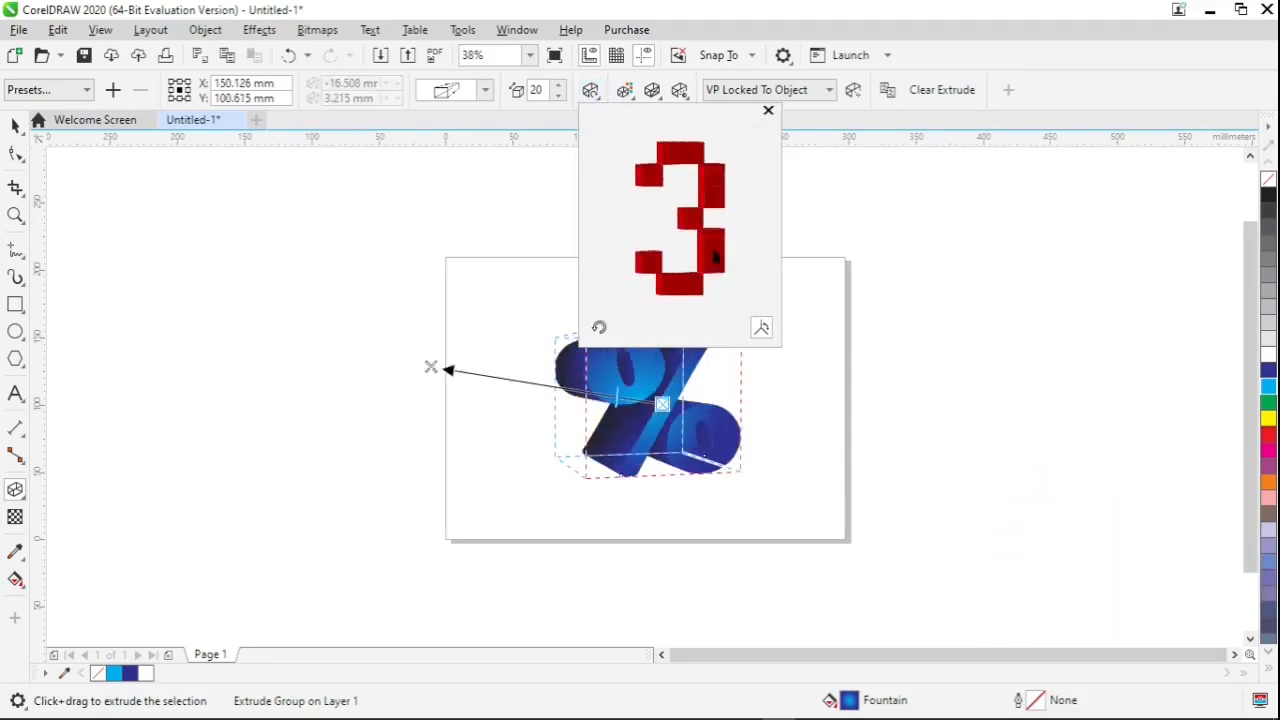
pyautogui.moveTo(714, 199); pyautogui.dragTo(726, 256)
pyautogui.click(576, 398)
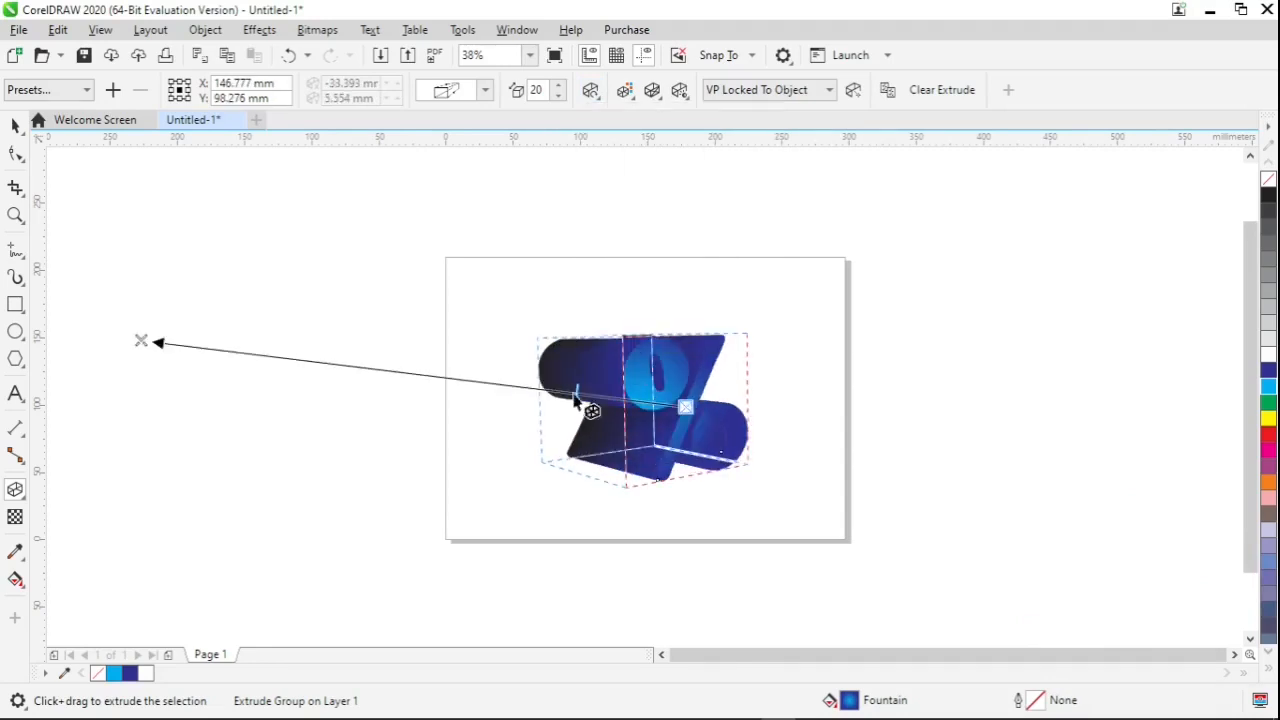
# Step: Reduce the extrusion depth of the percent sign to 2
pyautogui.moveTo(577, 393); pyautogui.dragTo(619, 400)
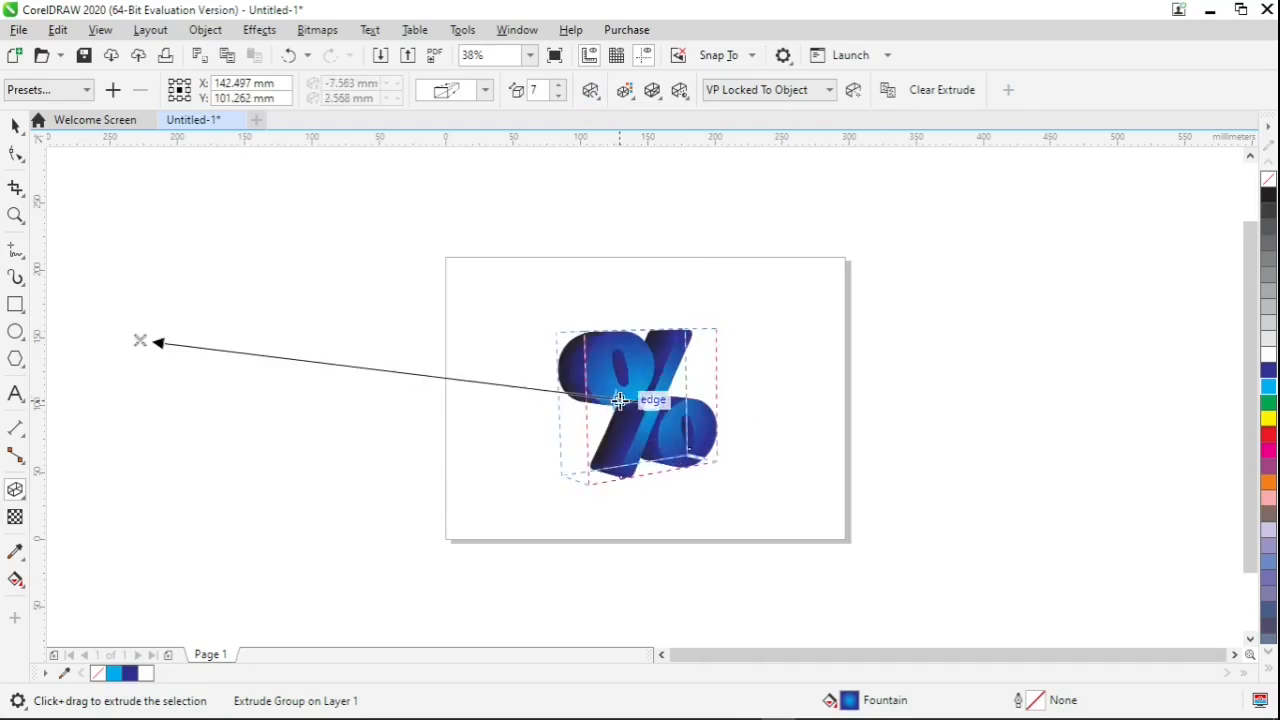
pyautogui.scroll(2, 619, 400)
pyautogui.moveTo(610, 398); pyautogui.dragTo(651, 400)
pyautogui.scroll(2, 631, 400)
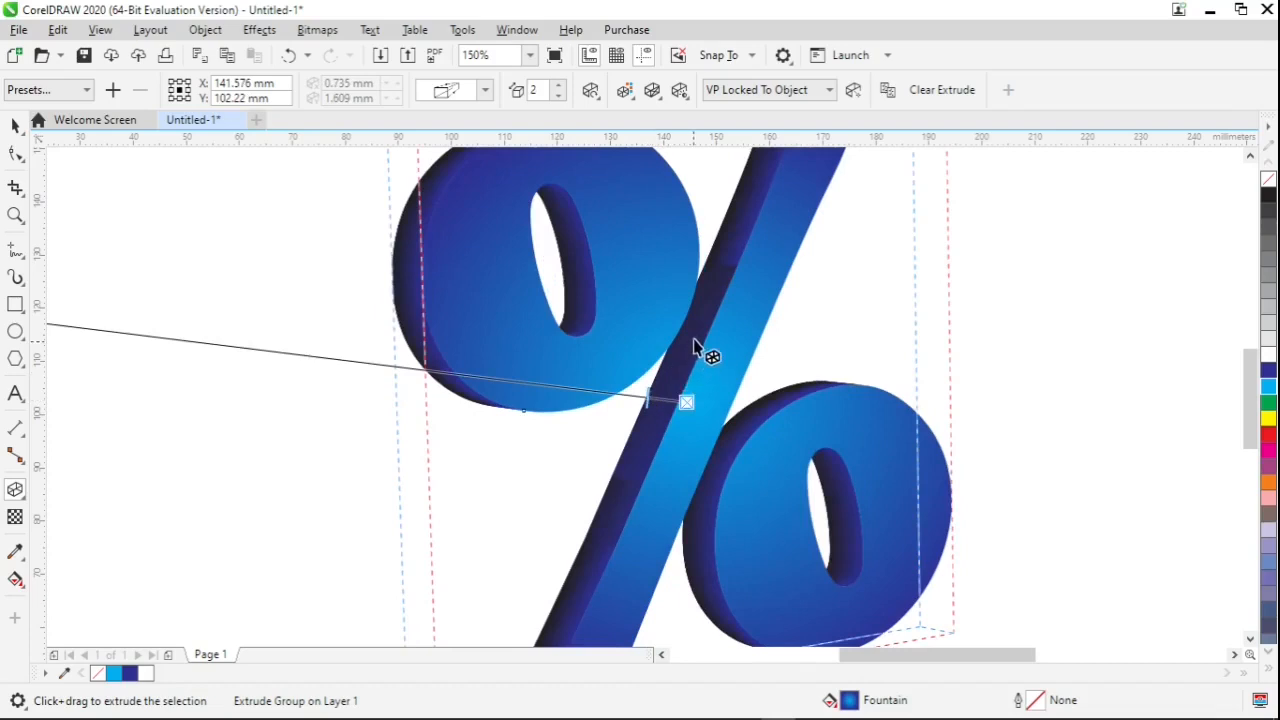
pyautogui.scroll(-2, 697, 340)
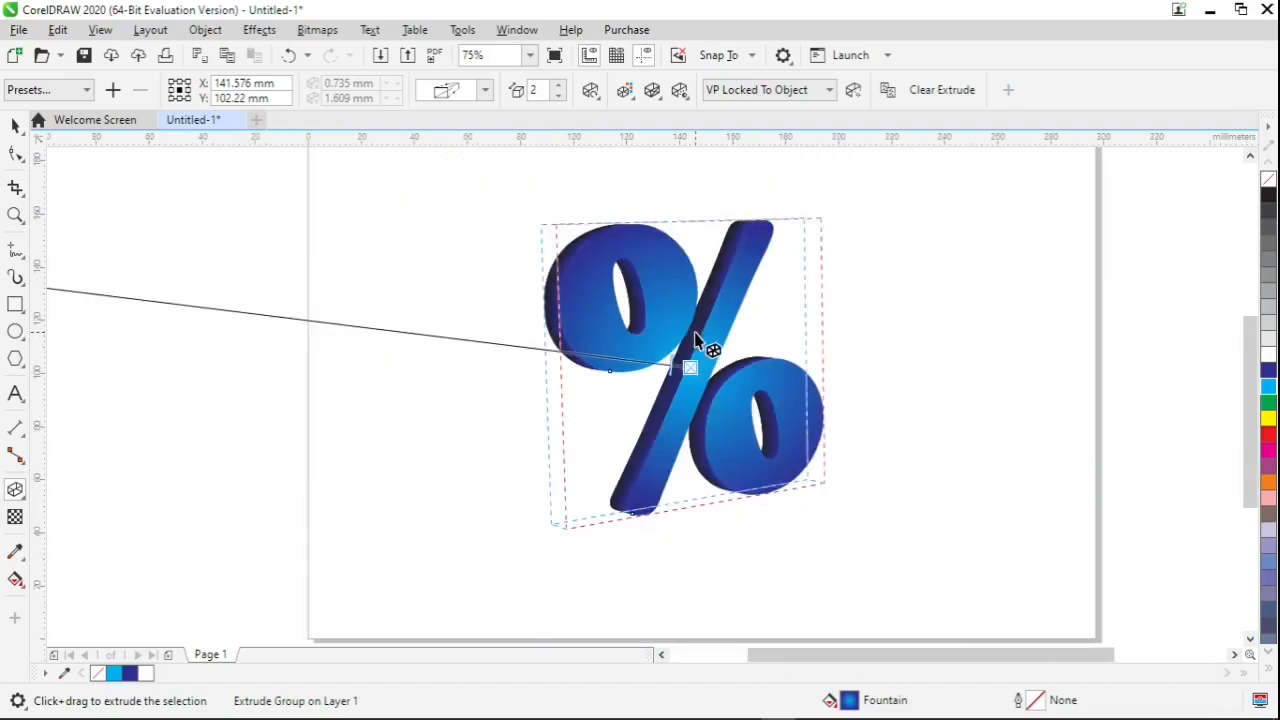
# Step: Fine-tune the extrusion's 3D rotation so the percent sign tilts slightly, with its lower edge rising toward the right
pyautogui.click(597, 92)
pyautogui.moveTo(695, 164); pyautogui.dragTo(720, 228)
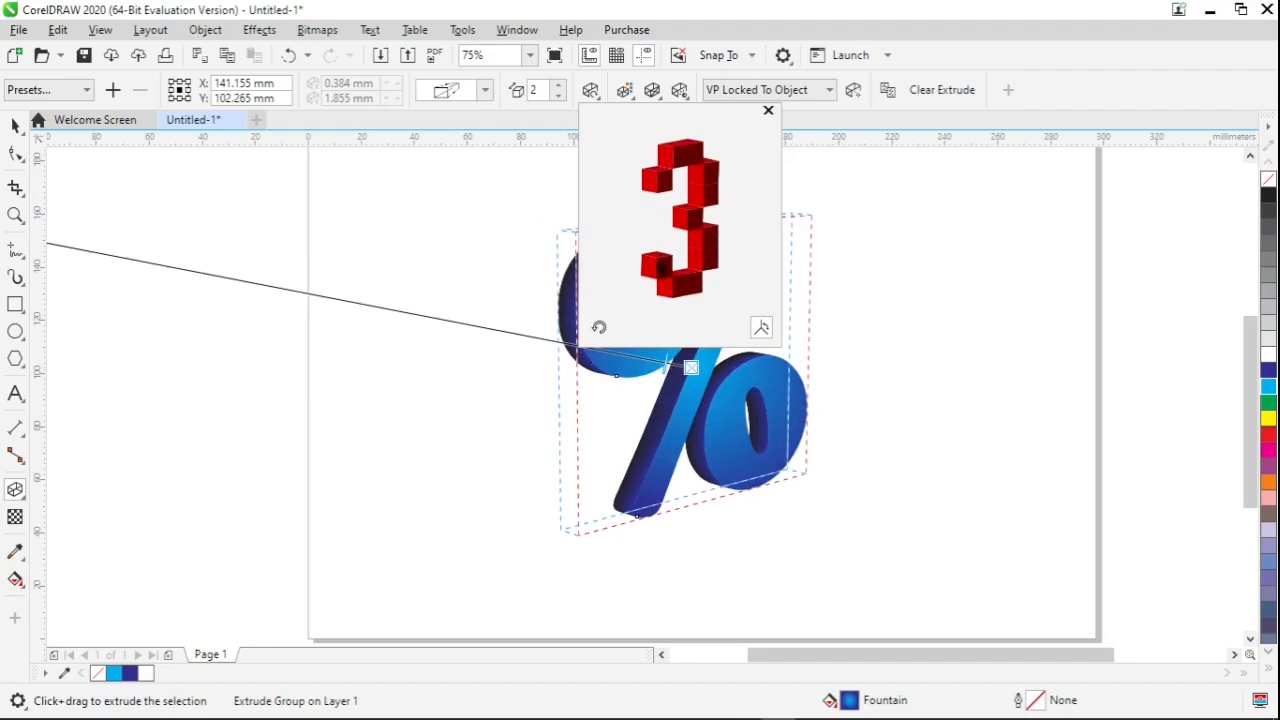
pyautogui.moveTo(656, 262); pyautogui.dragTo(656, 192)
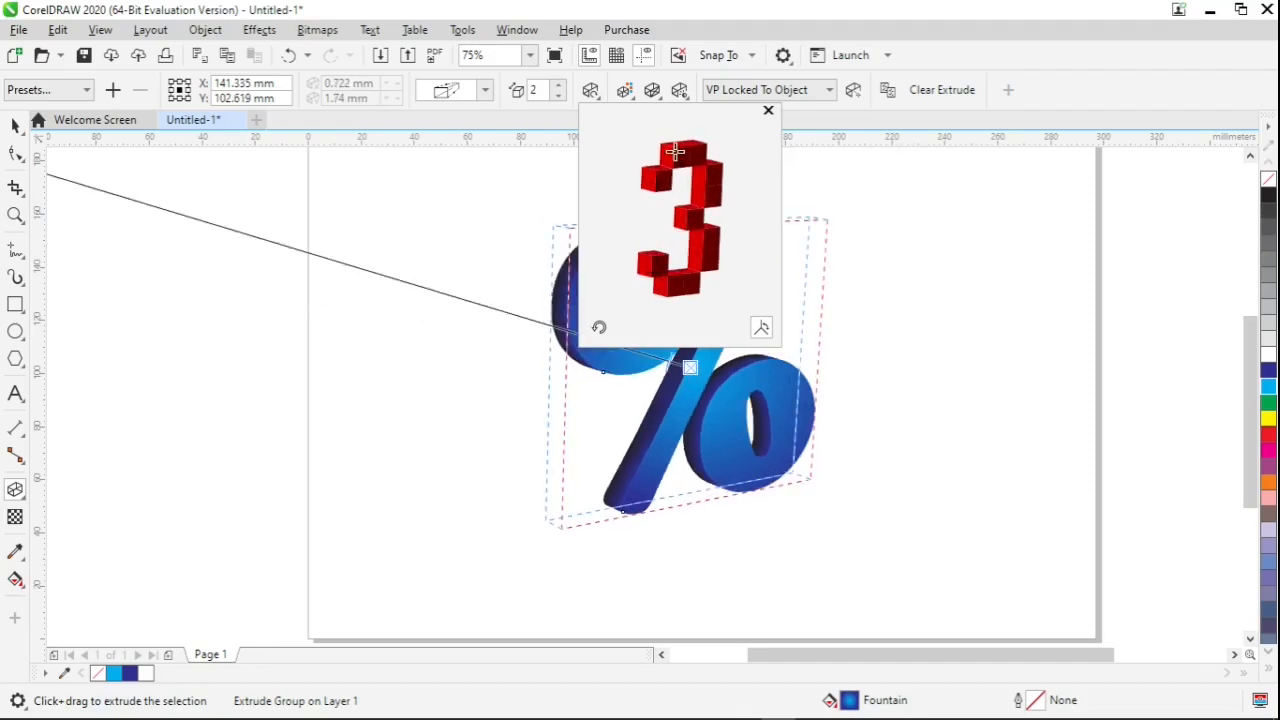
pyautogui.moveTo(675, 150); pyautogui.dragTo(679, 154)
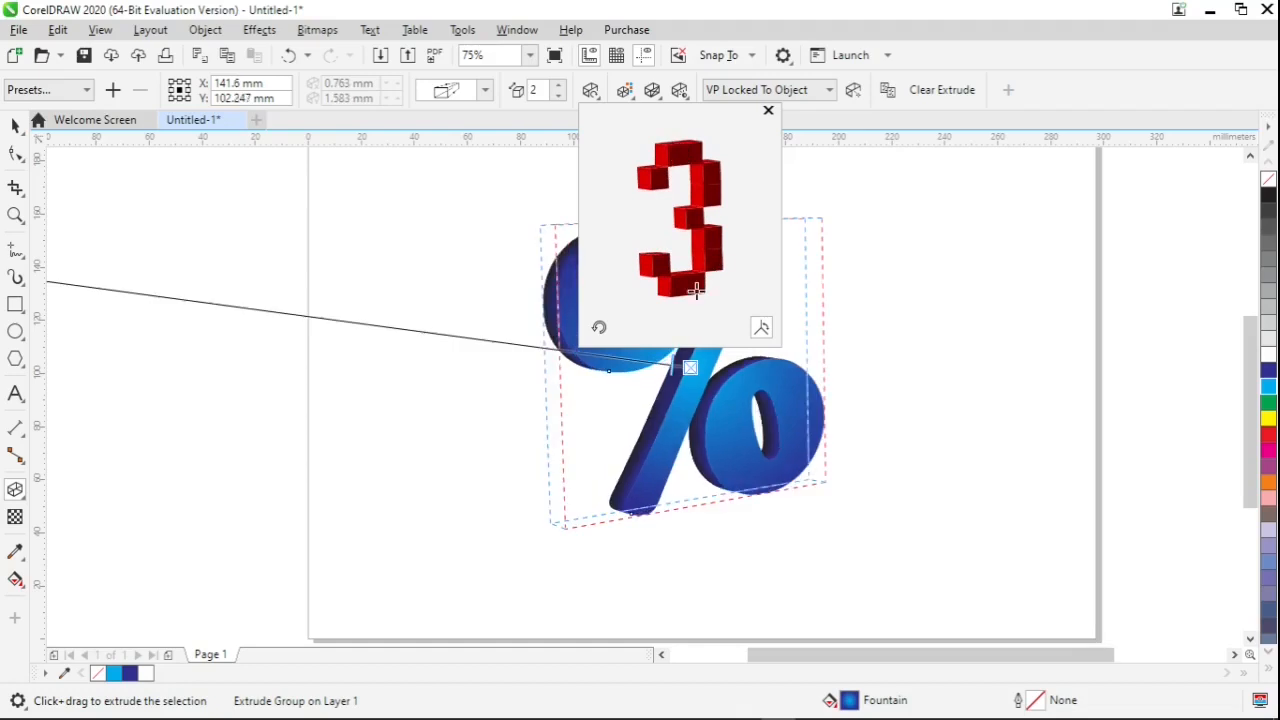
pyautogui.moveTo(697, 290); pyautogui.dragTo(725, 259)
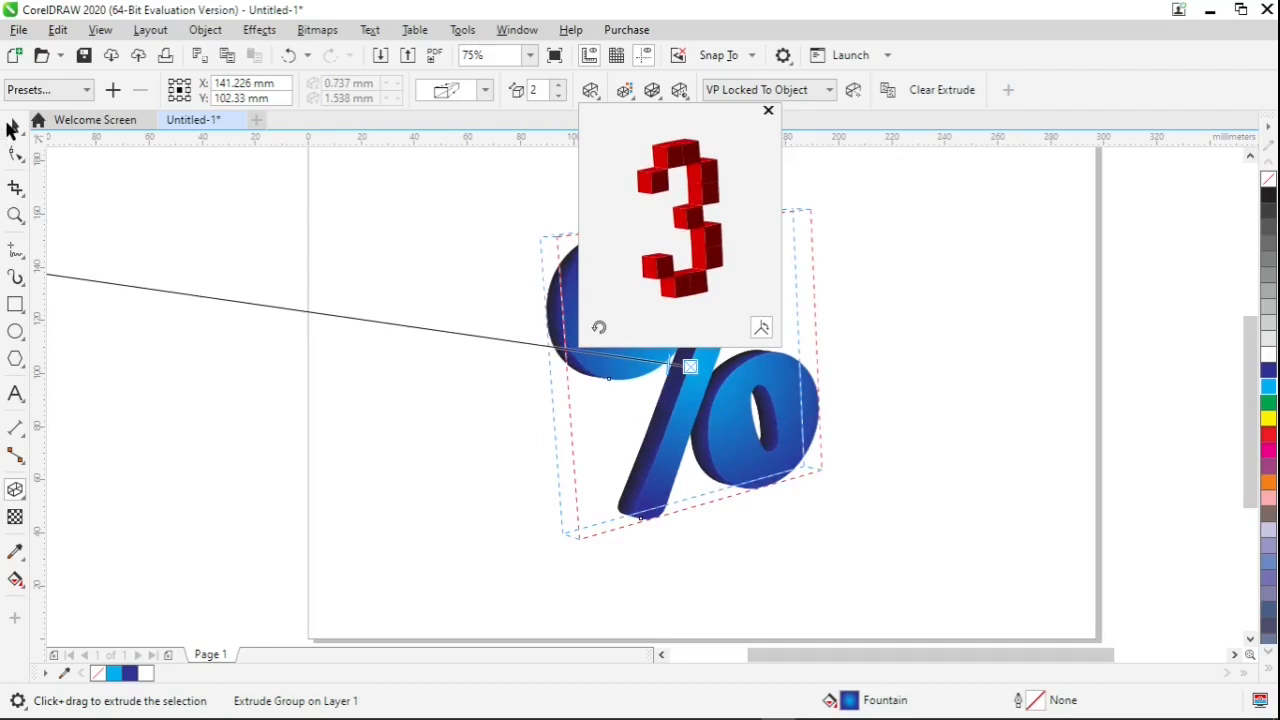
pyautogui.click(379, 198)
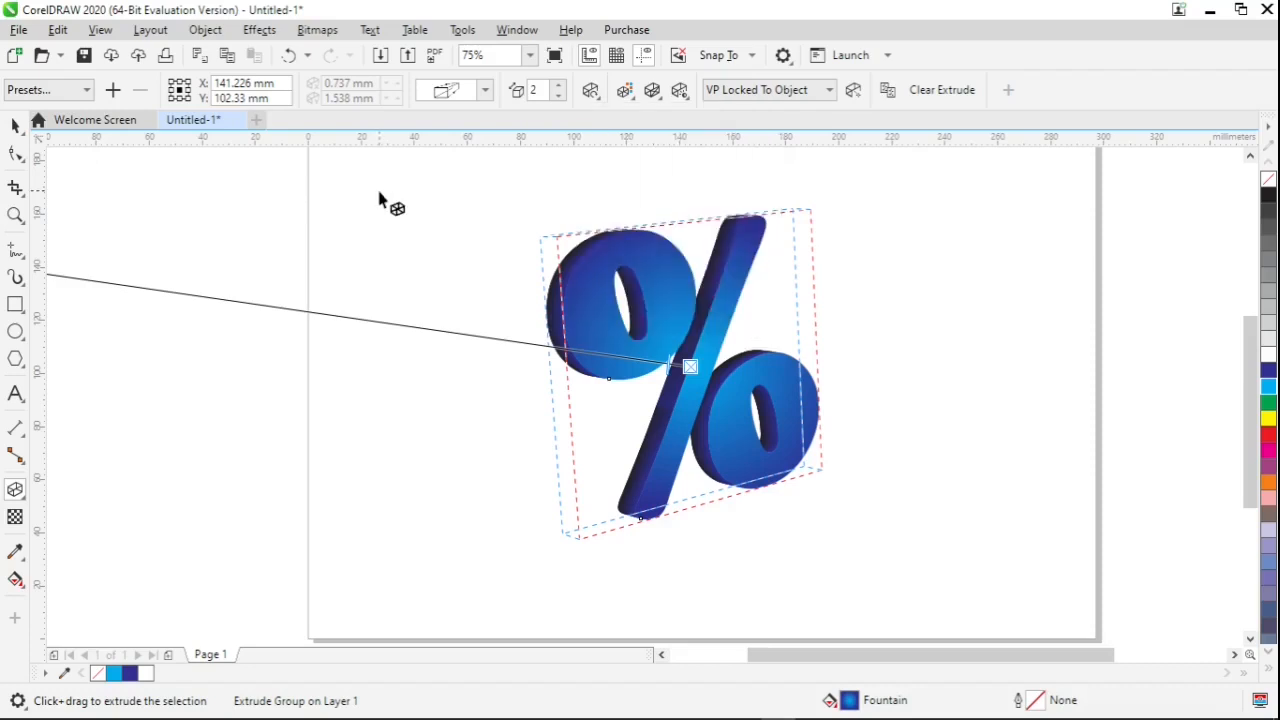
# Step: Adjust the extrusion's 3D rotation so the percent sign faces slightly more forward and its upper edge runs nearly level
pyautogui.click(595, 95)
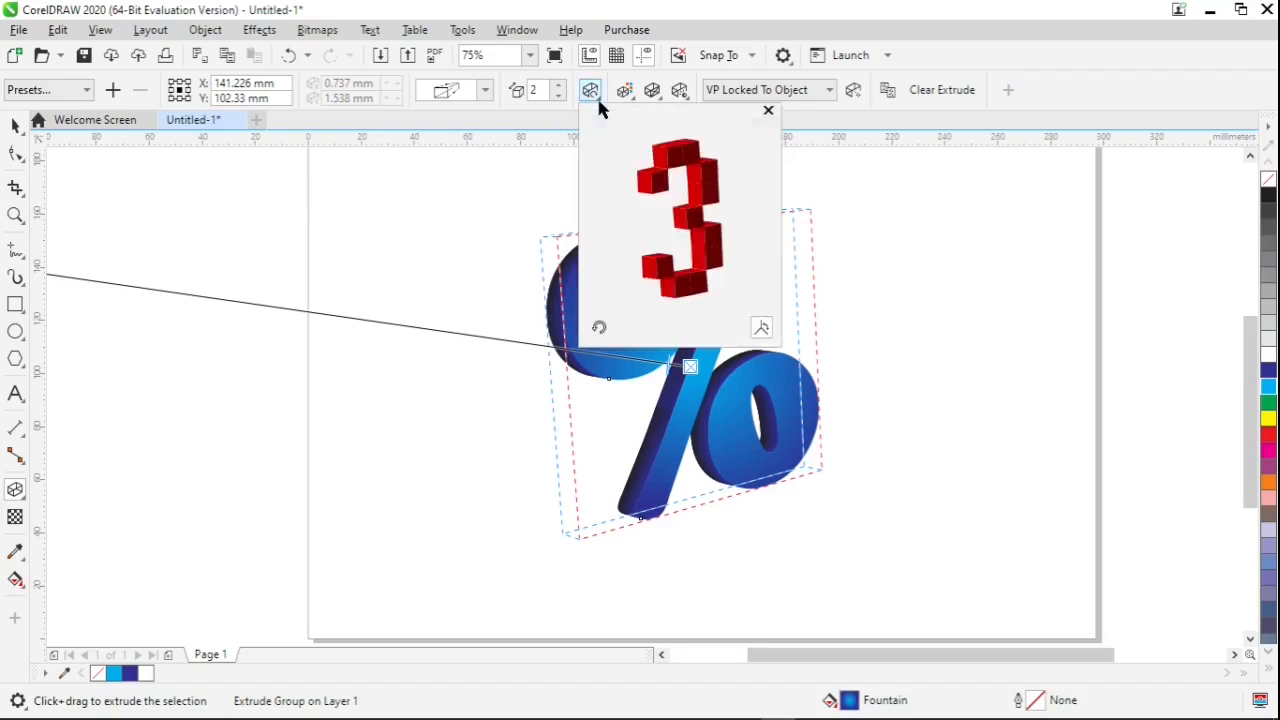
pyautogui.moveTo(680, 277); pyautogui.dragTo(662, 290)
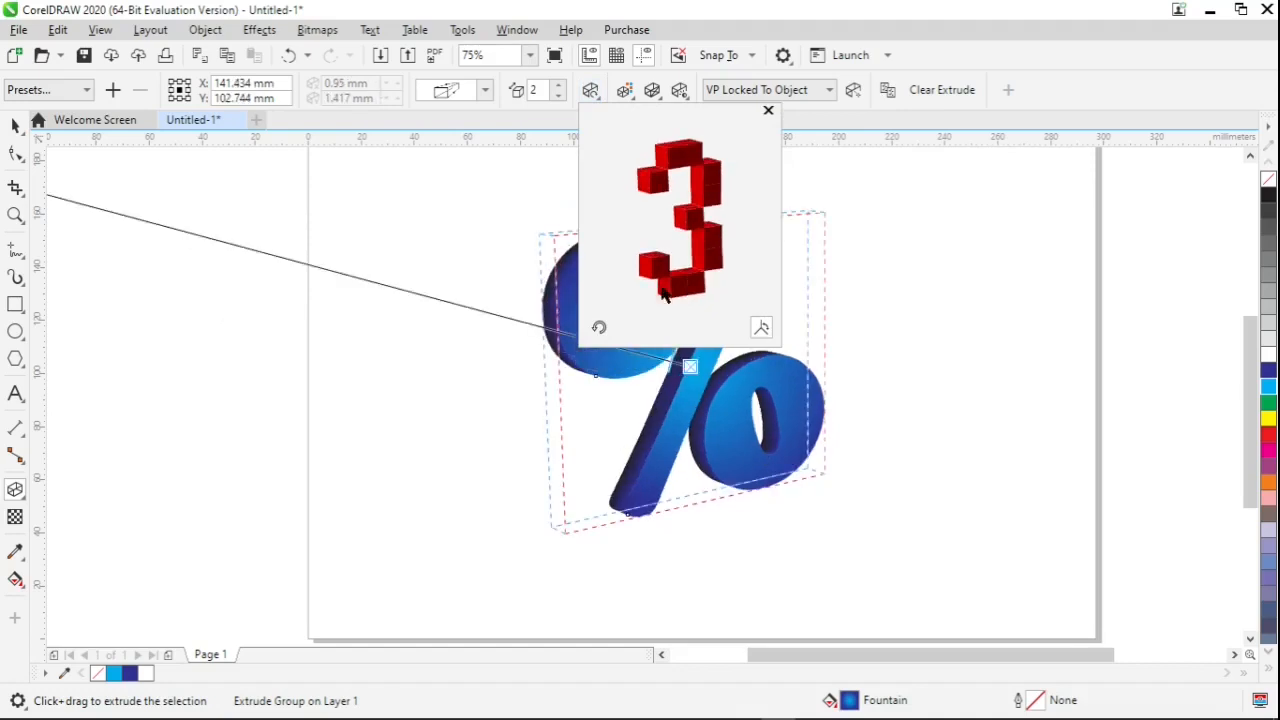
pyautogui.click(540, 373)
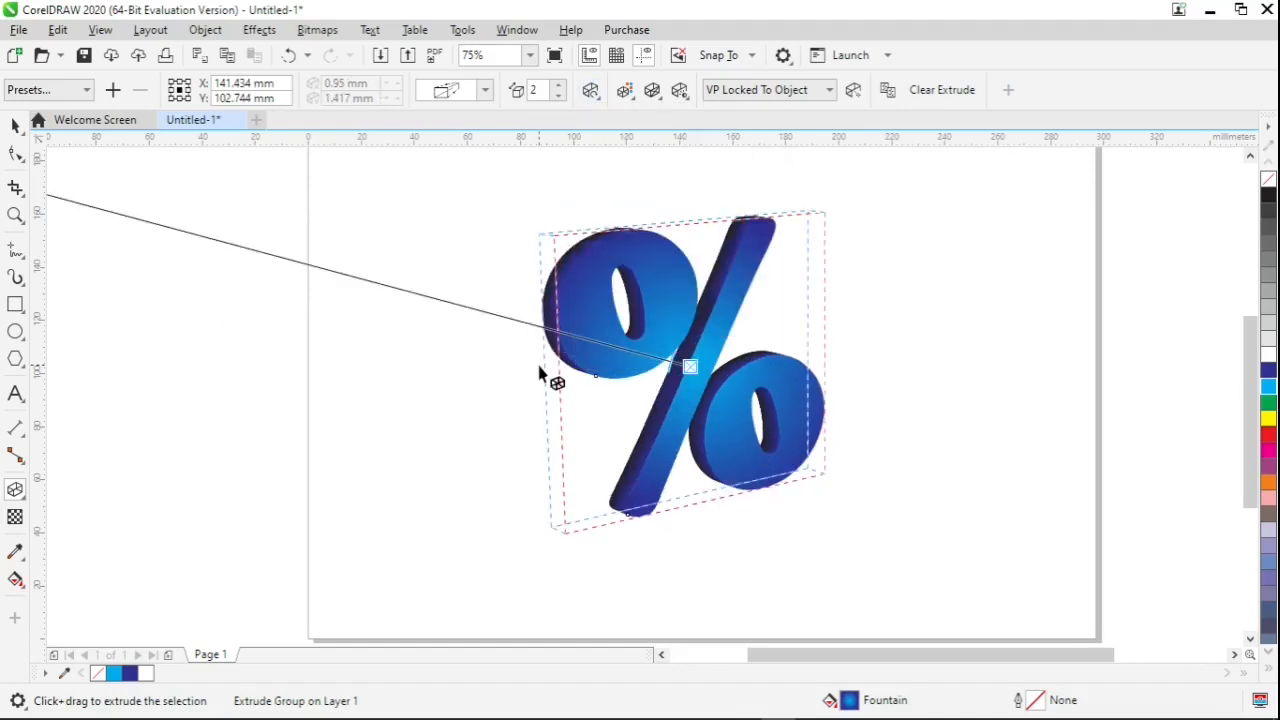
pyautogui.click(592, 91)
pyautogui.moveTo(652, 178); pyautogui.dragTo(659, 174)
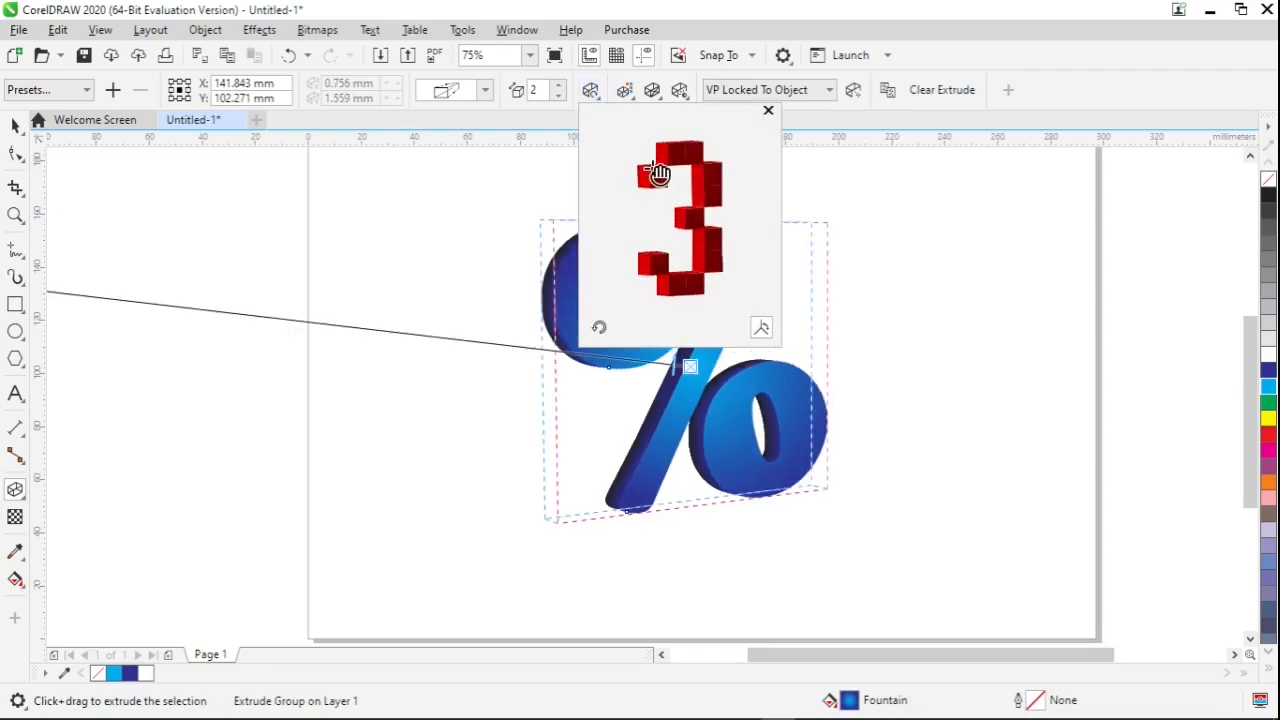
pyautogui.click(556, 234)
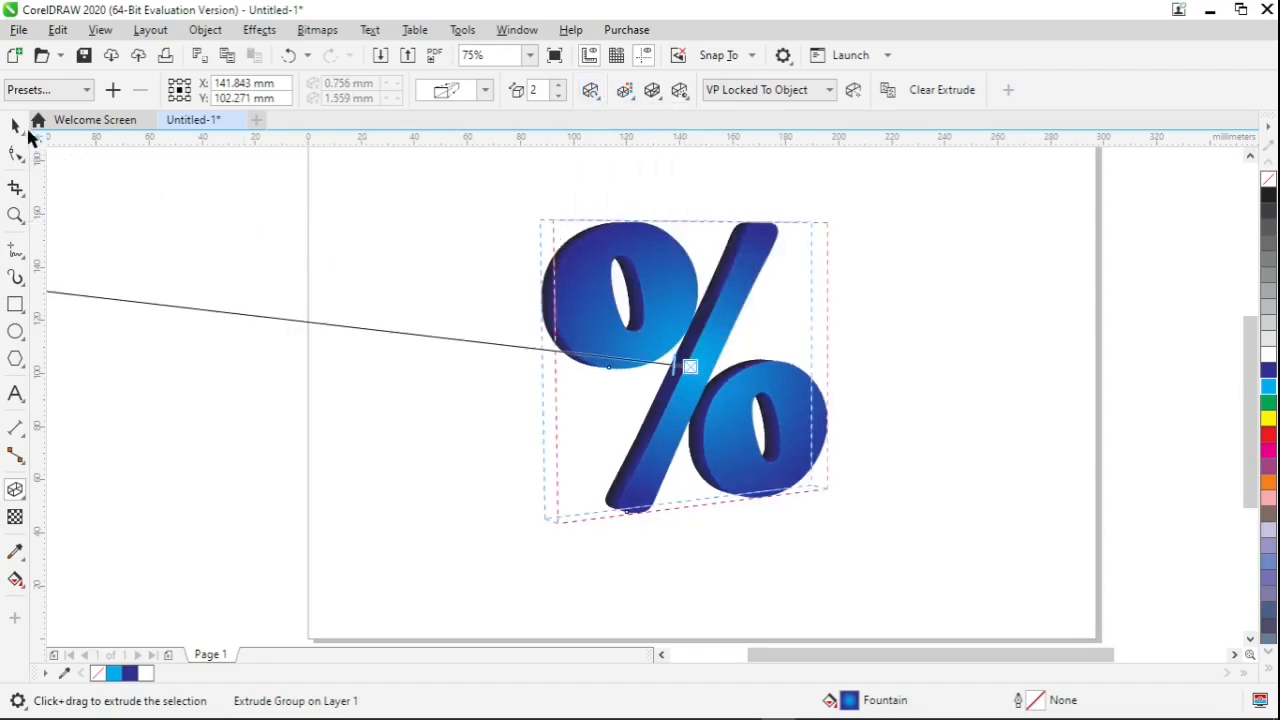
pyautogui.click(16, 124)
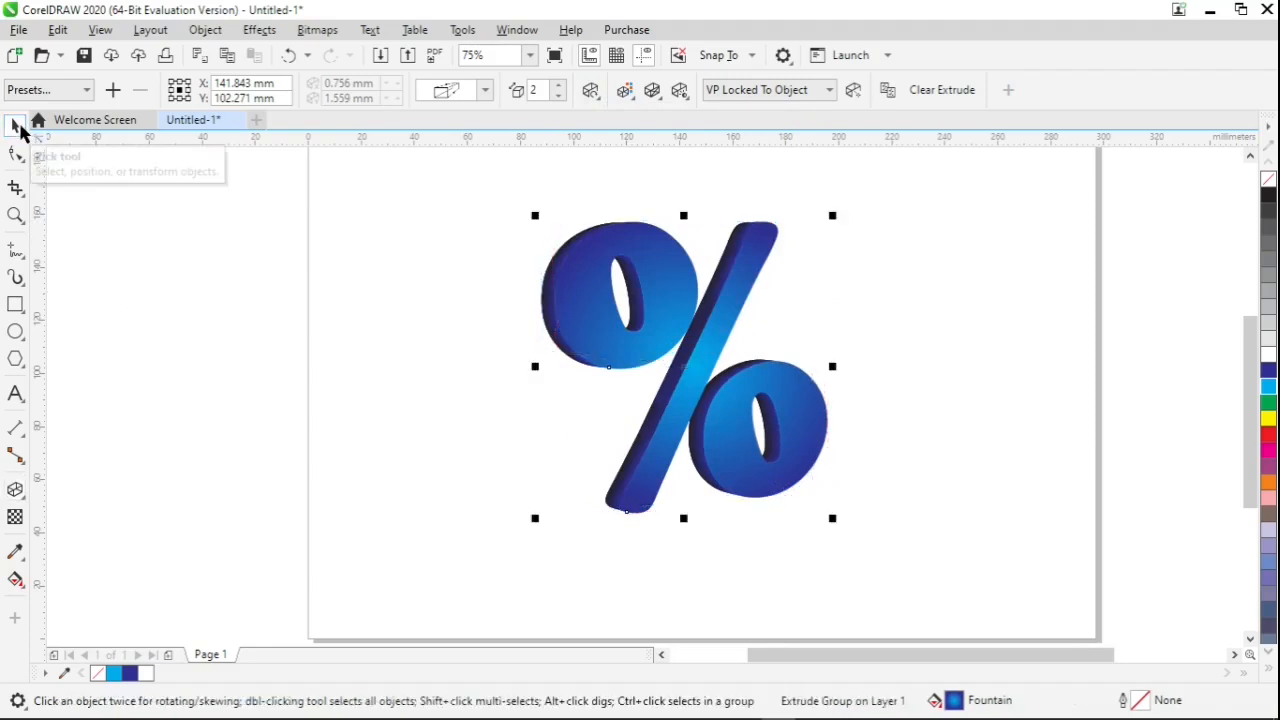
pyautogui.click(457, 260)
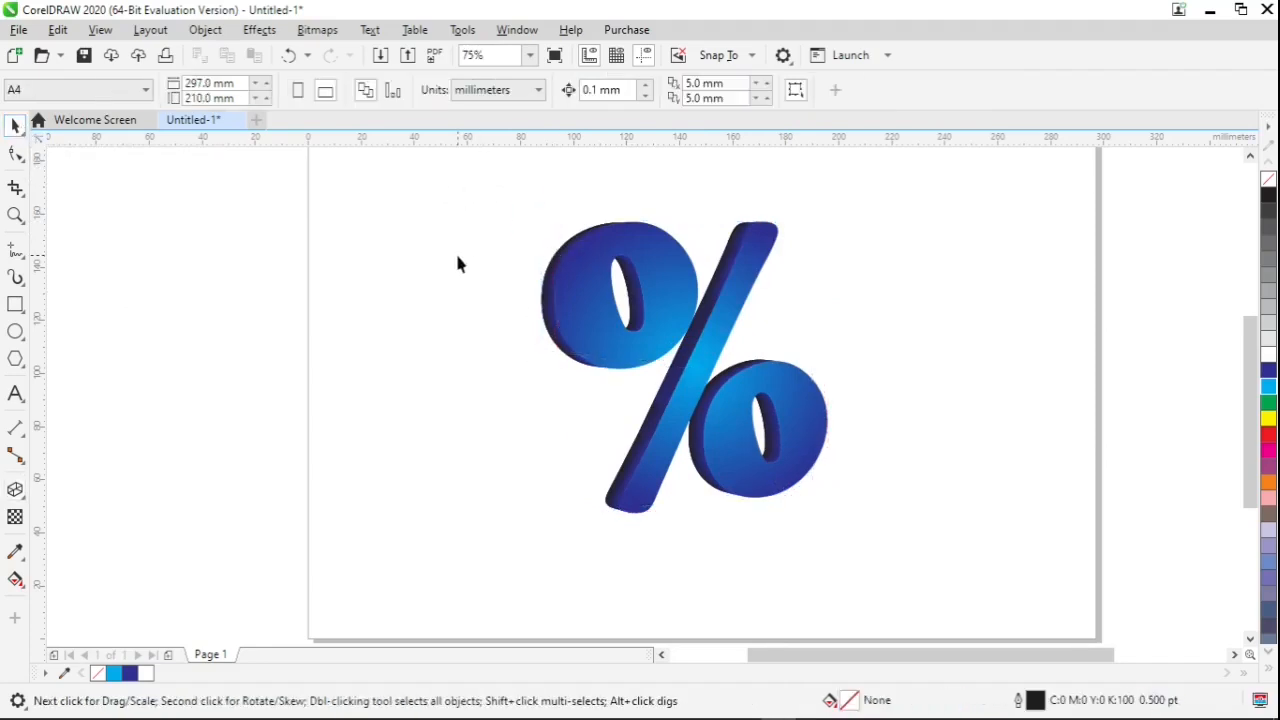
# Step: Change the percent sign's font to Sakkal Majalla Bold and move it up and right to about X 154, Y 102 mm
pyautogui.click(683, 292)
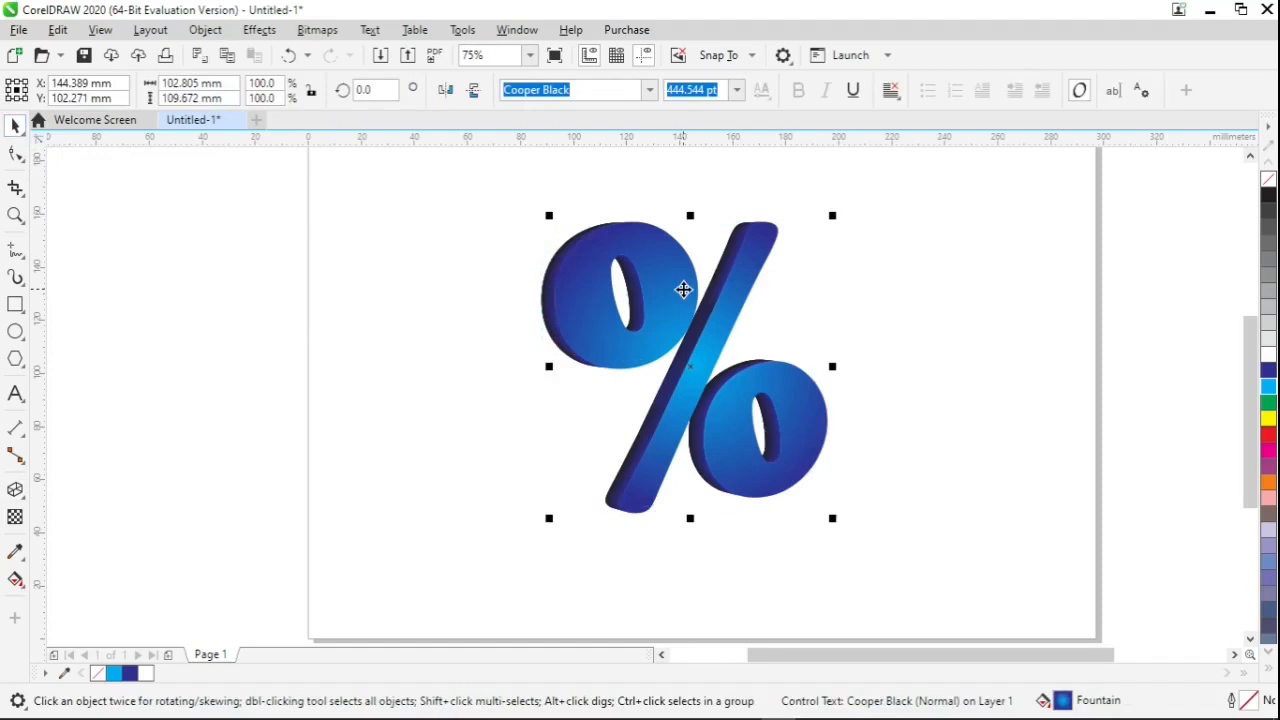
pyautogui.click(650, 90)
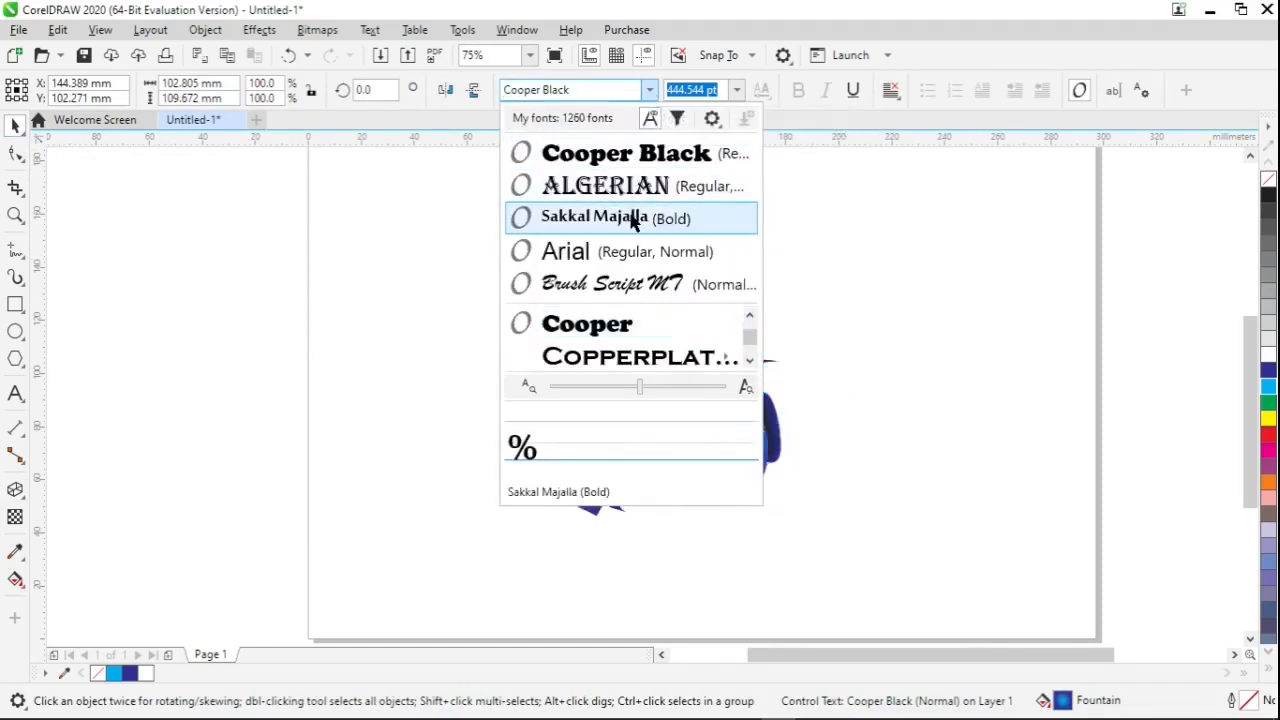
pyautogui.press('Escape')
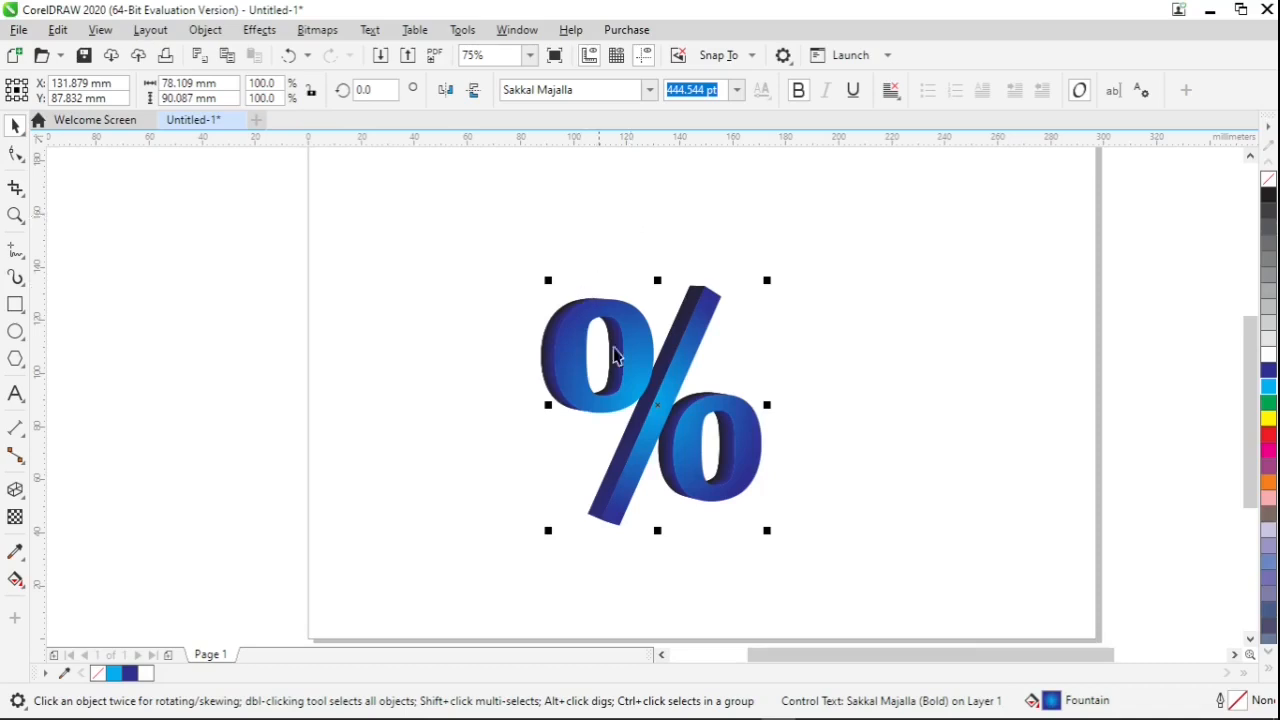
pyautogui.scroll(2, 660, 462)
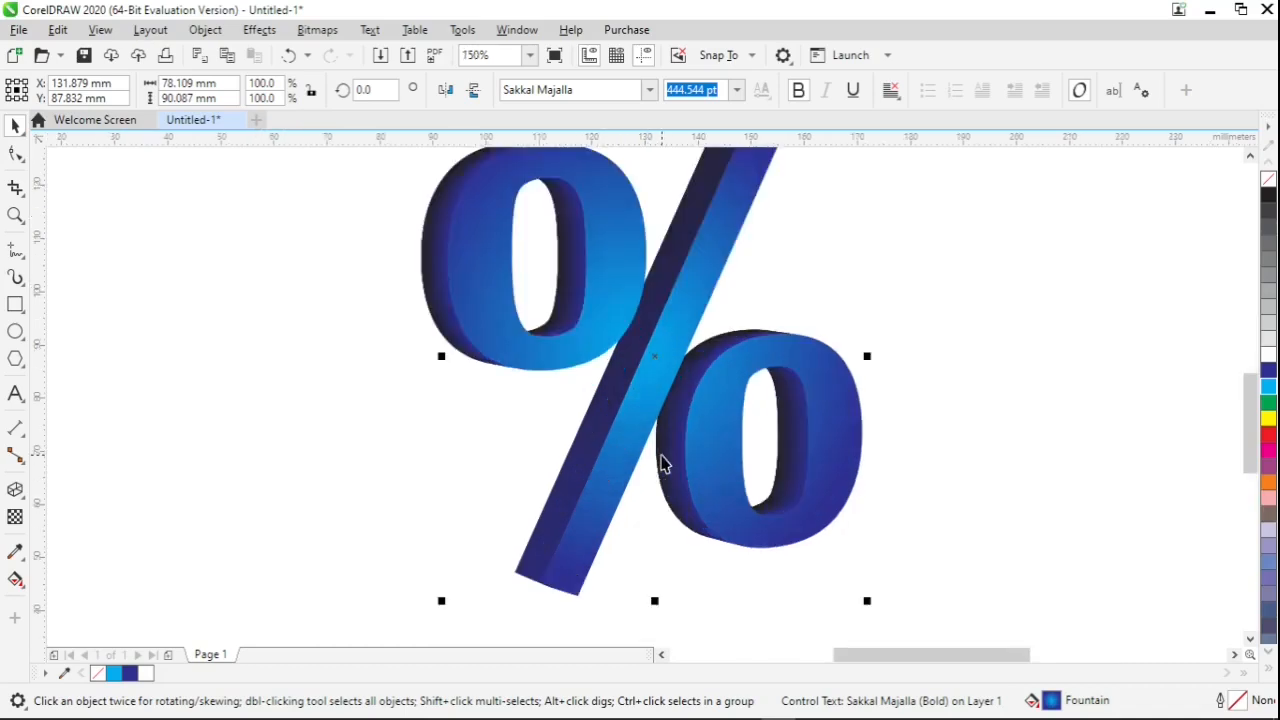
pyautogui.scroll(-2, 660, 462)
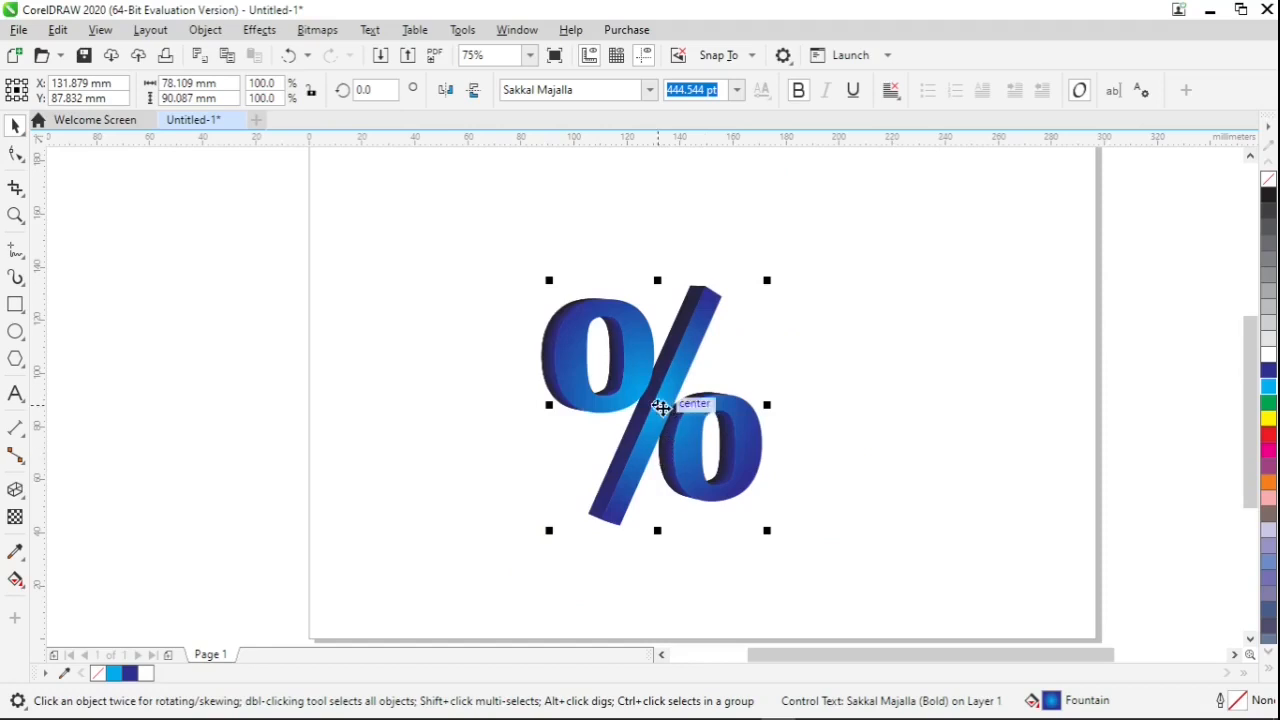
pyautogui.moveTo(658, 406); pyautogui.dragTo(717, 367)
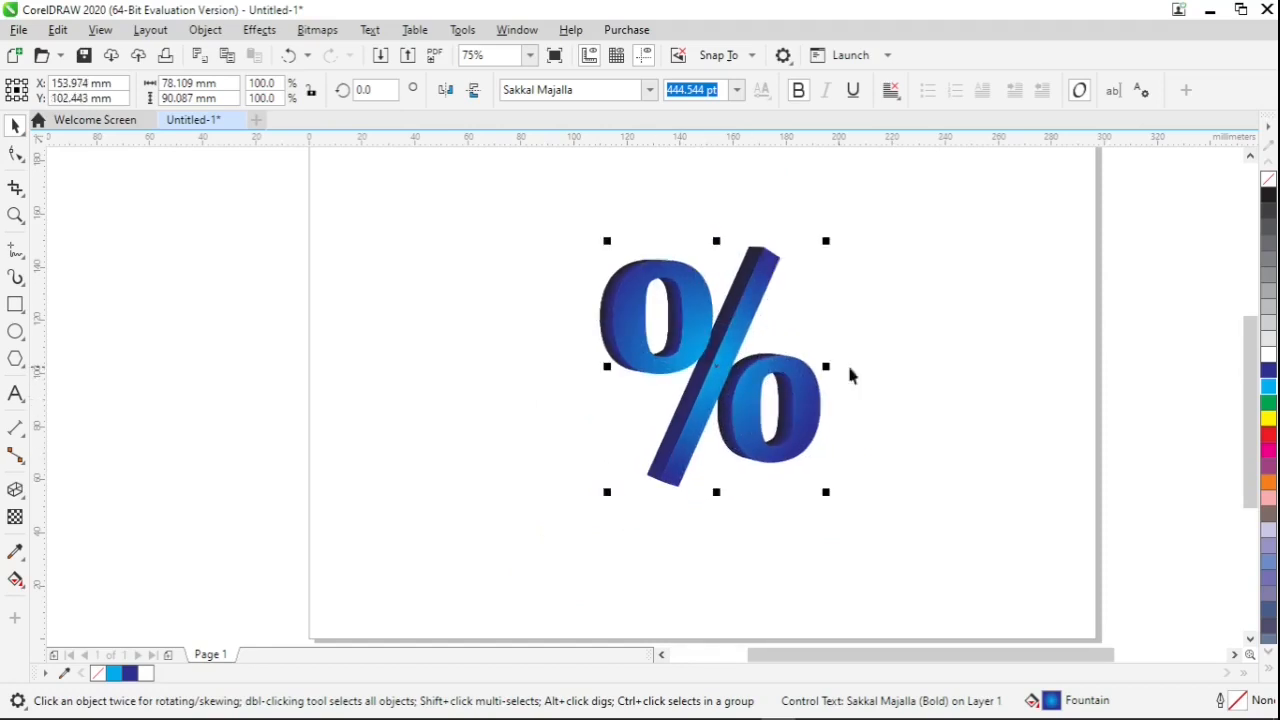
# Step: Give the percent sign a yellow 6 pt outline with round corners and caps, placed behind the fill and scaling with the object
pyautogui.rightClick(1268, 418)
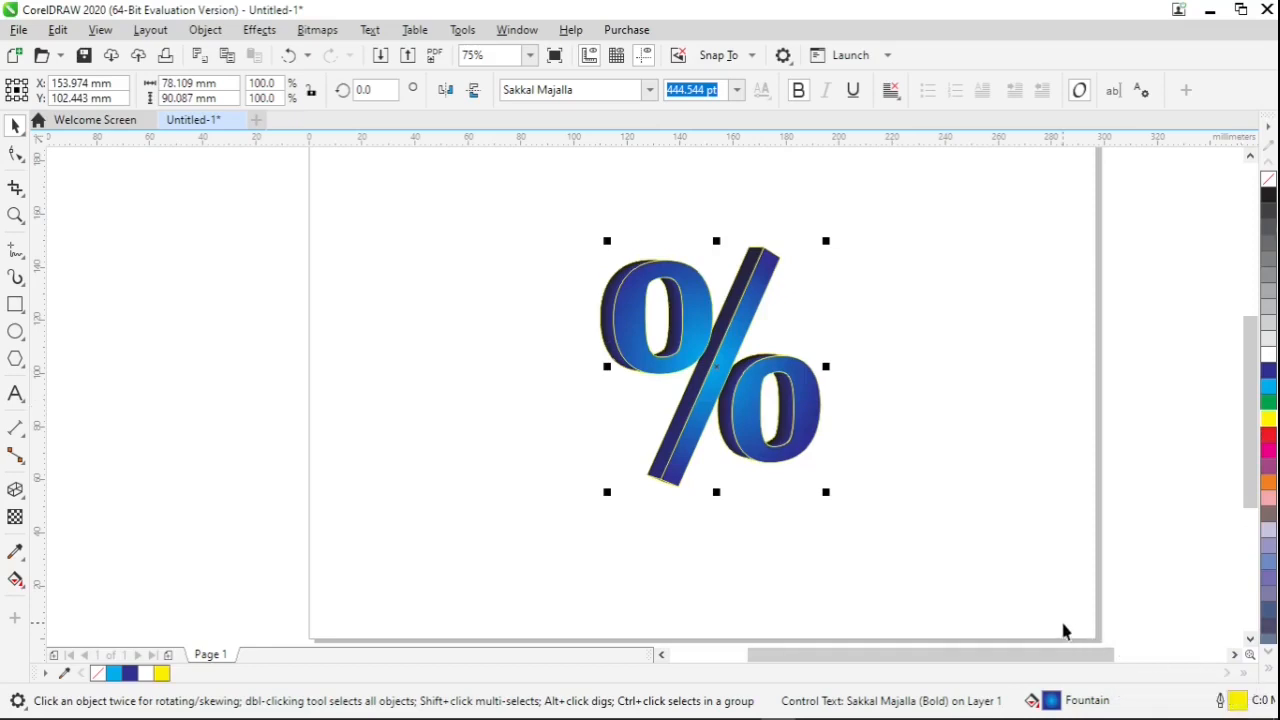
pyautogui.doubleClick(1240, 702)
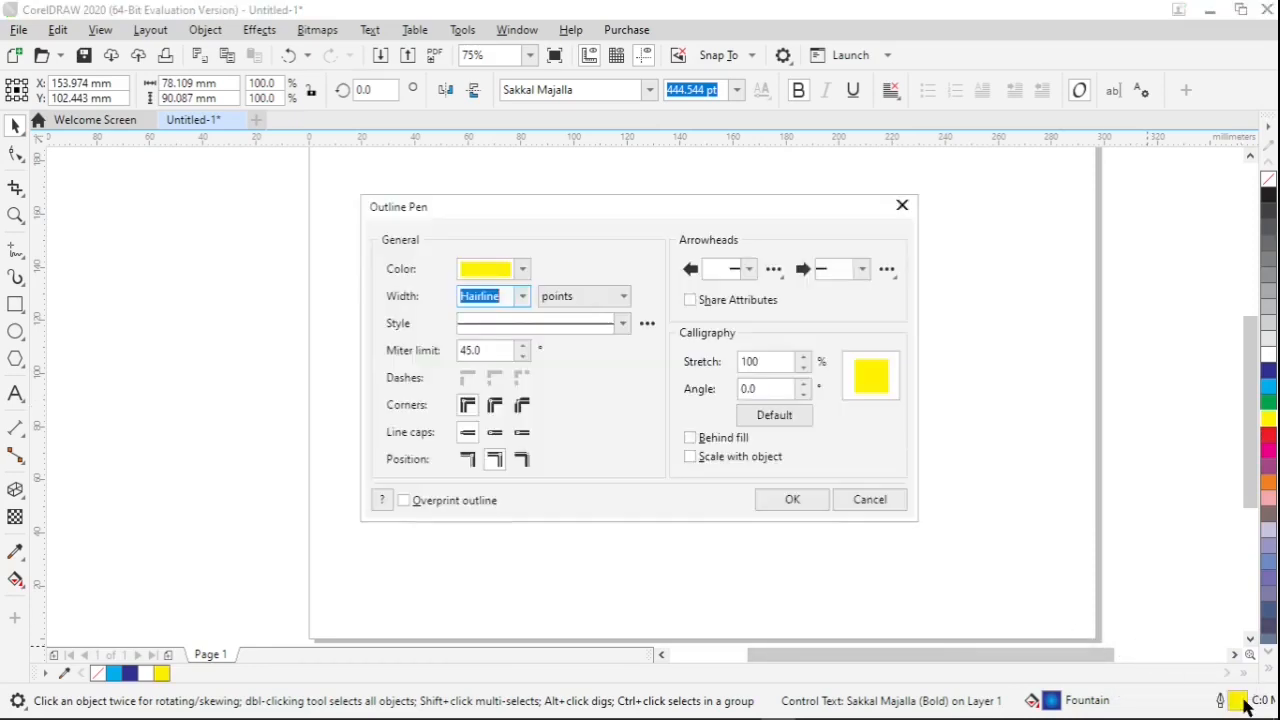
pyautogui.moveTo(565, 225); pyautogui.dragTo(285, 121)
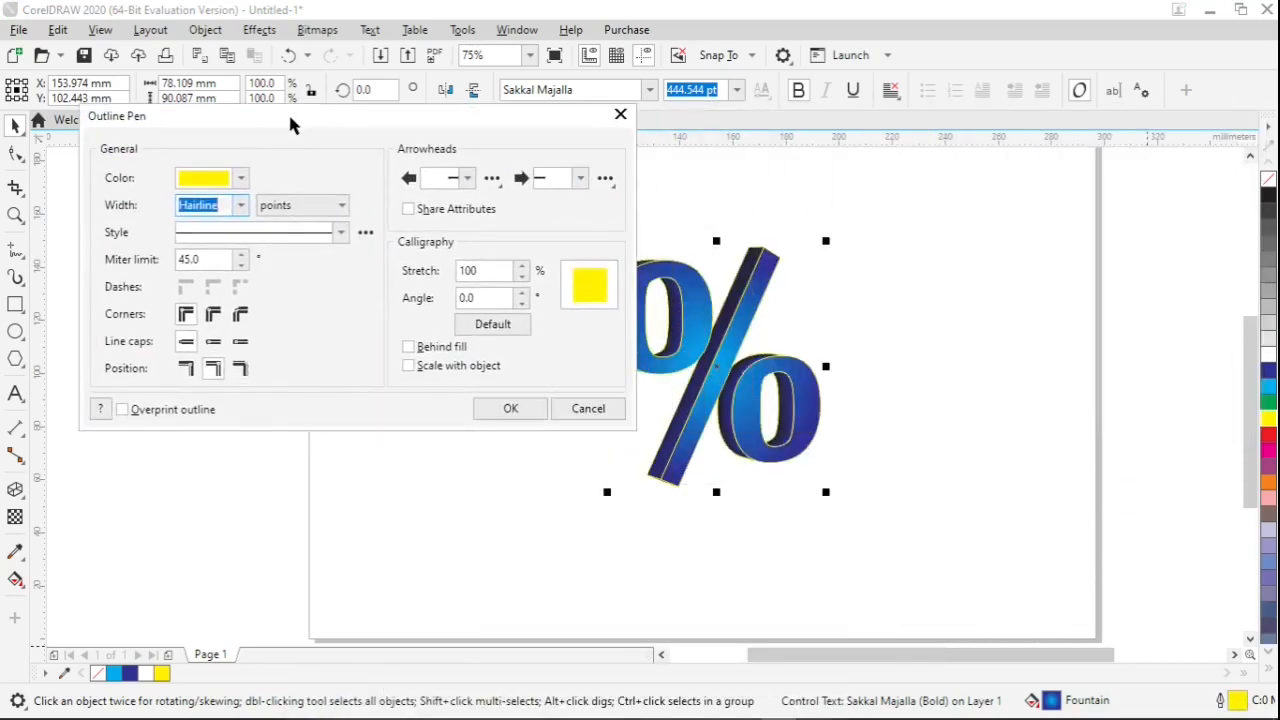
pyautogui.click(407, 347)
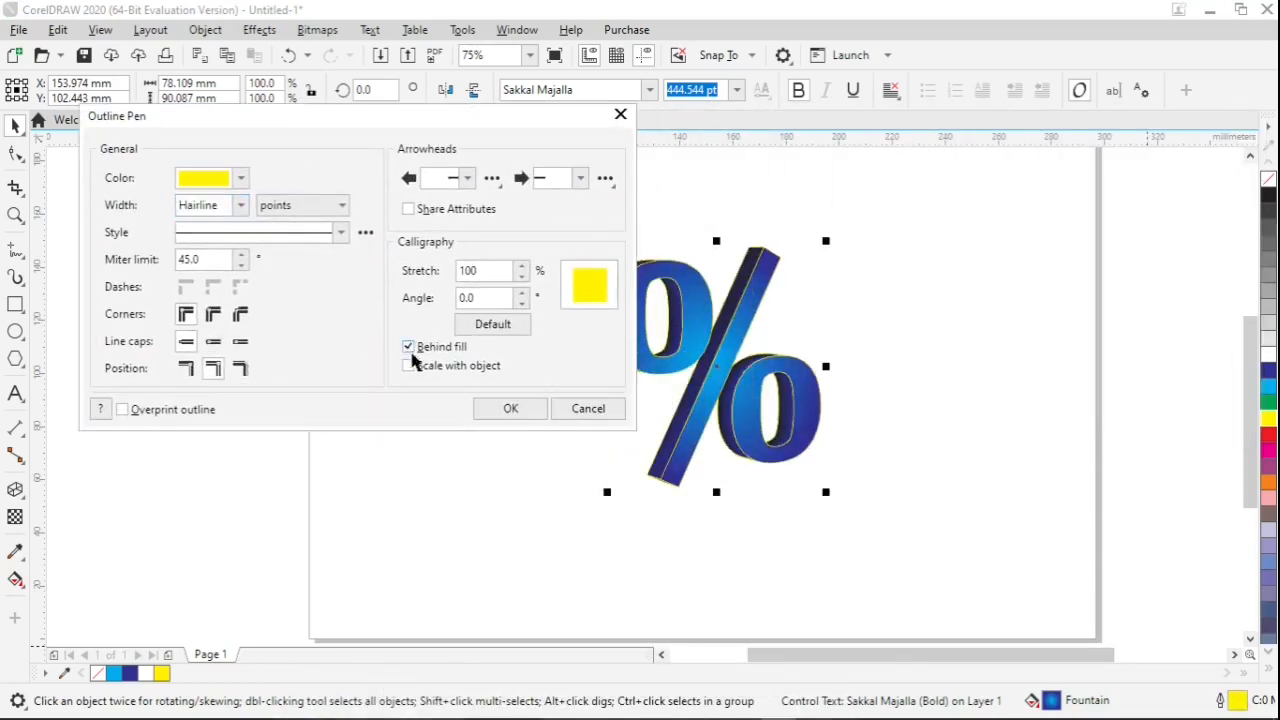
pyautogui.click(240, 205)
pyautogui.click(211, 352)
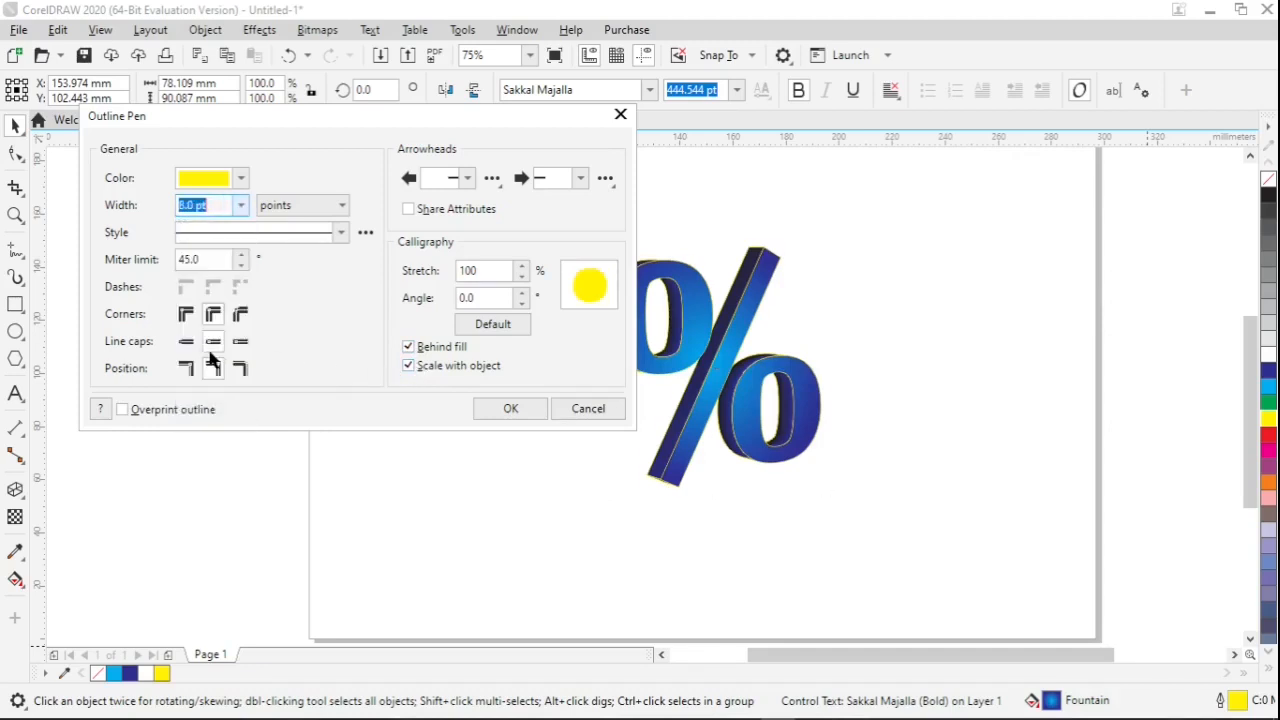
pyautogui.click(186, 207)
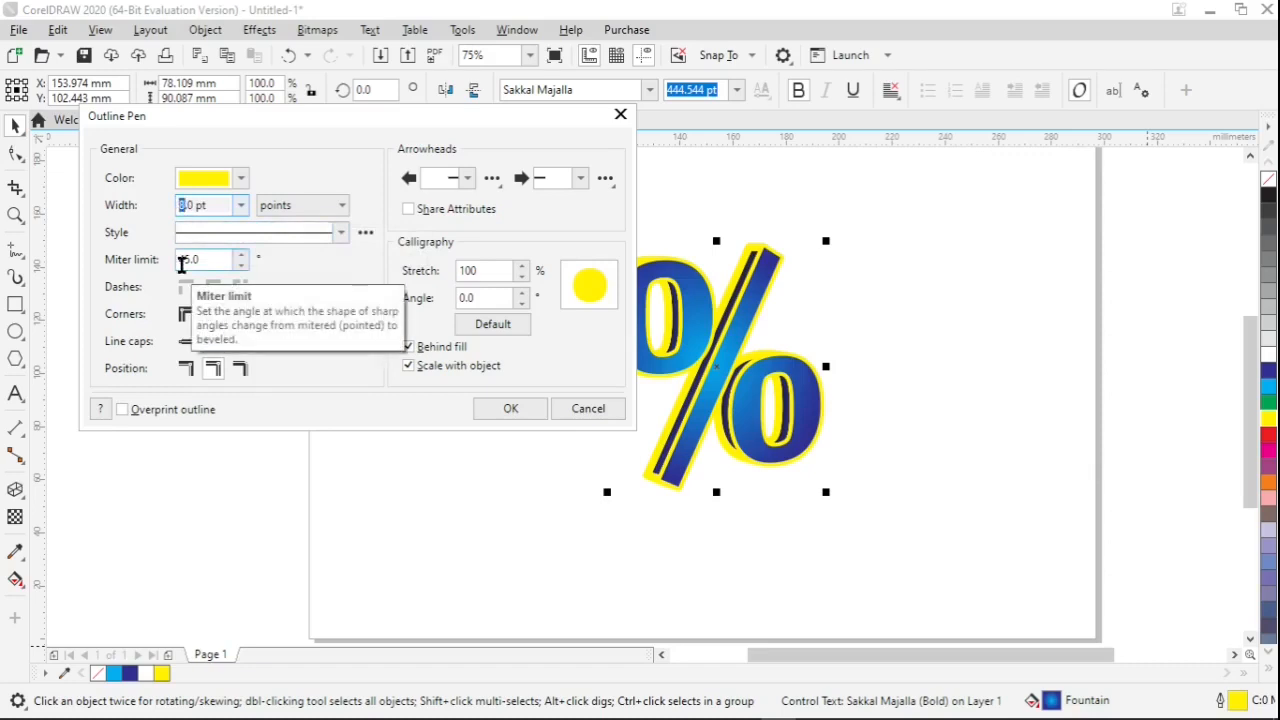
pyautogui.click(512, 406)
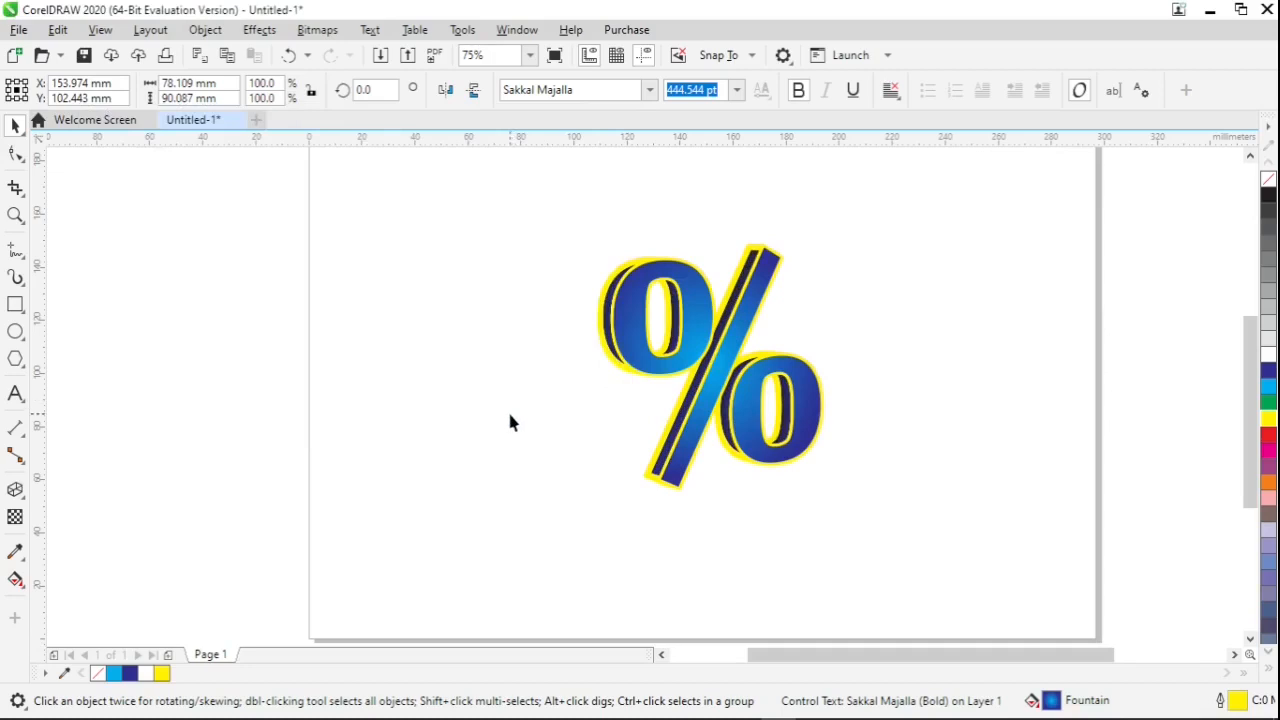
# Step: Set the yellow outline's width to 4 pt
pyautogui.scroll(1, 745, 368)
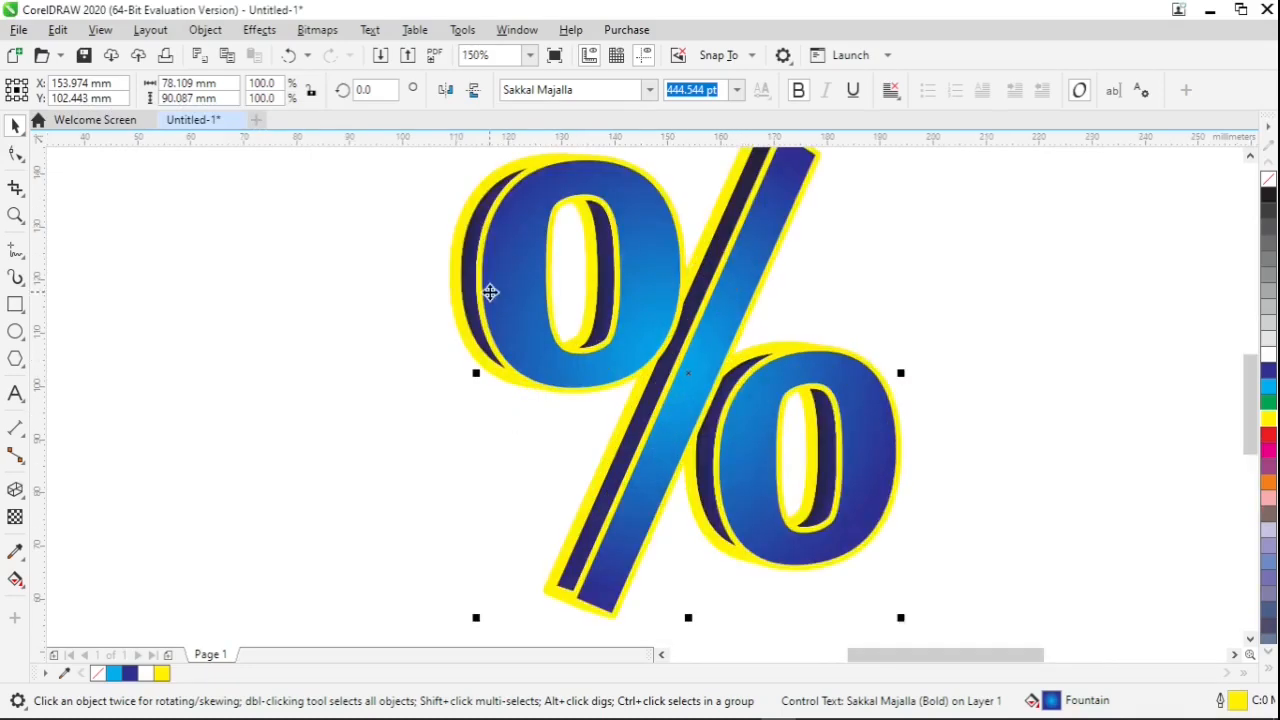
pyautogui.press('F12')
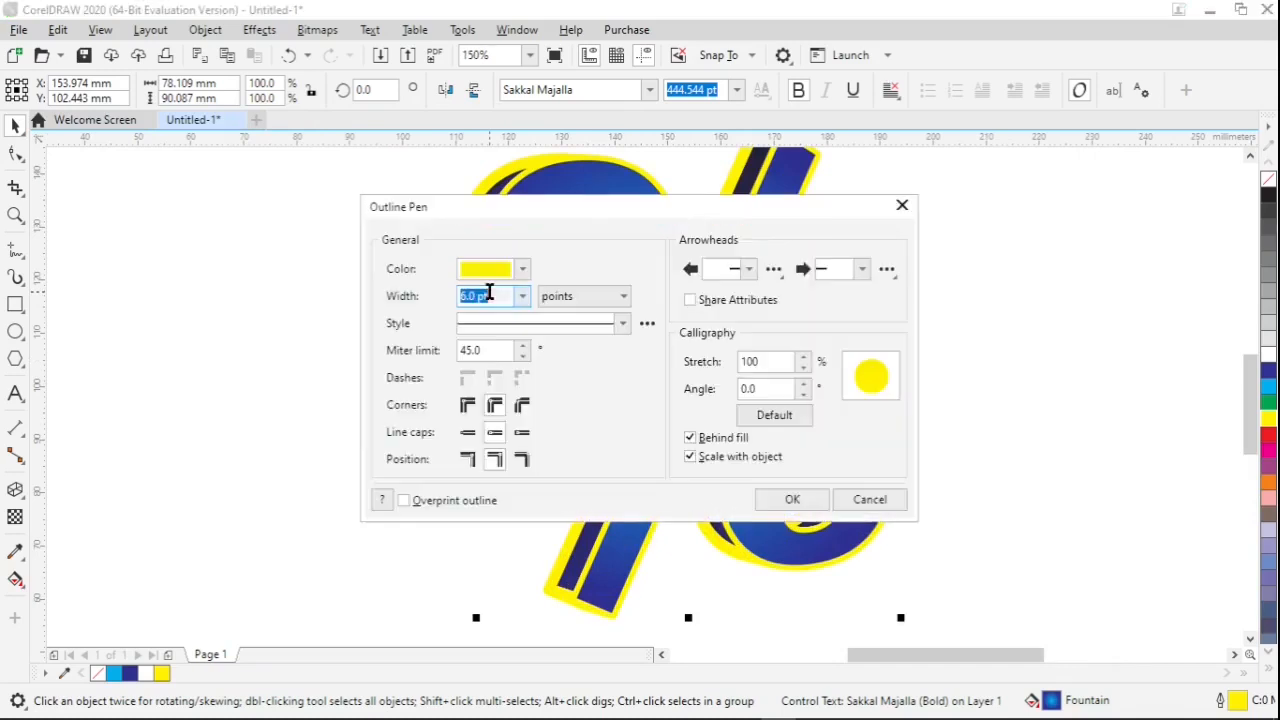
pyautogui.click(476, 296)
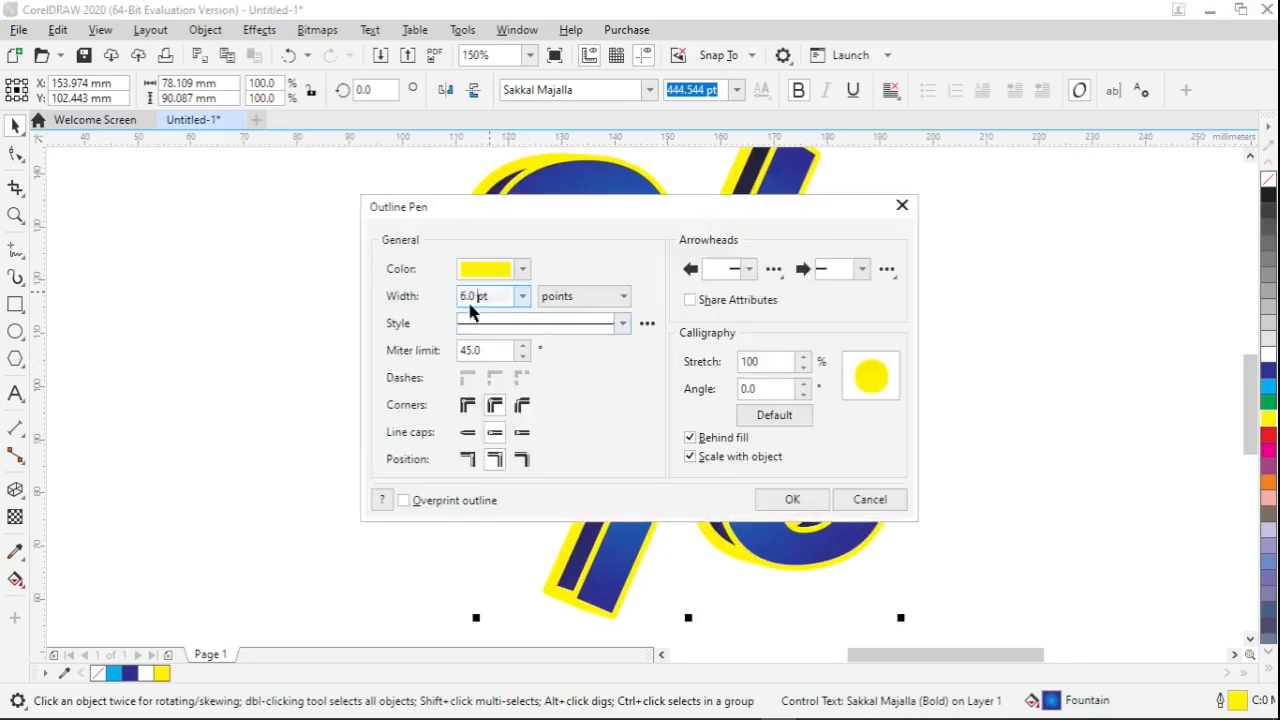
pyautogui.click(522, 296)
pyautogui.click(495, 431)
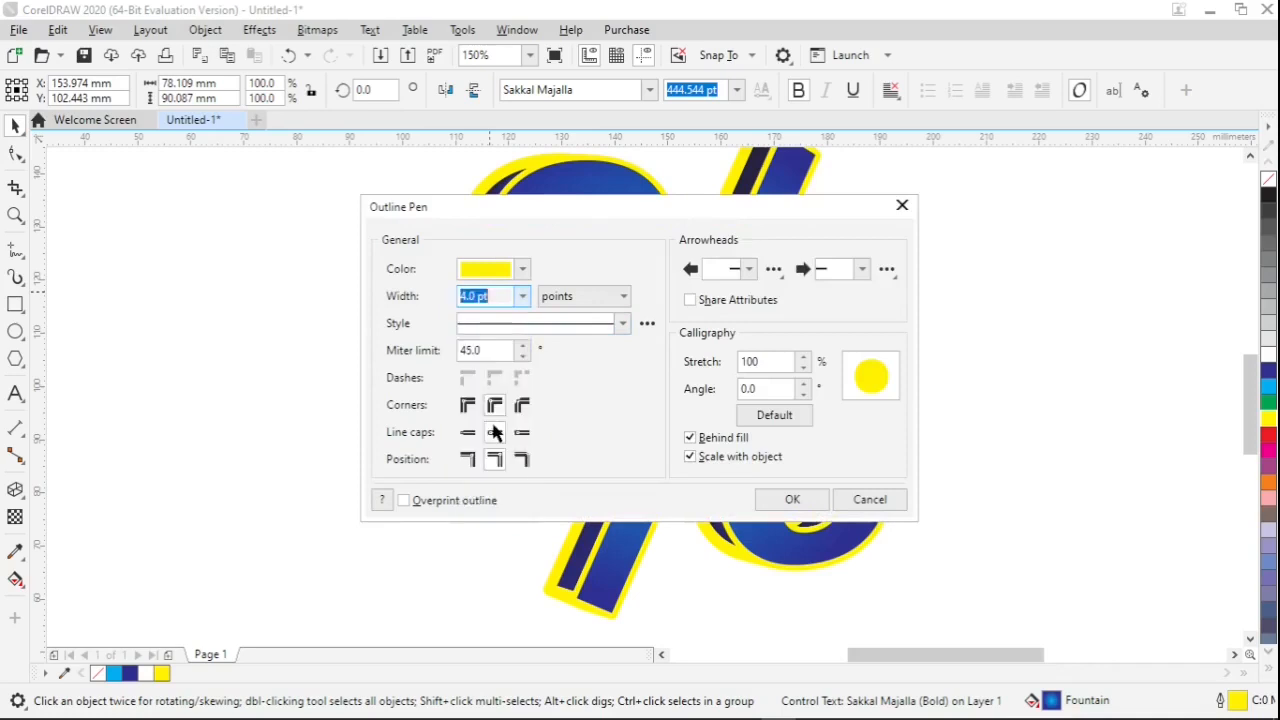
pyautogui.click(787, 497)
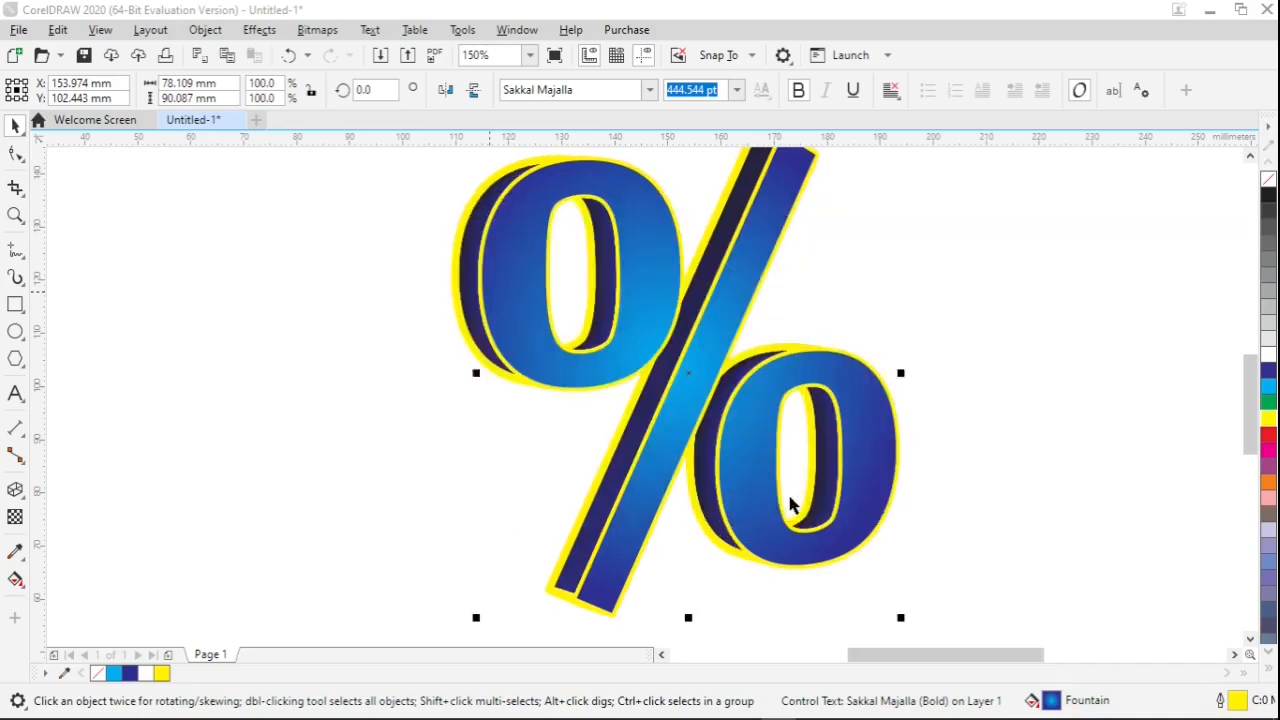
pyautogui.scroll(-1, 955, 365)
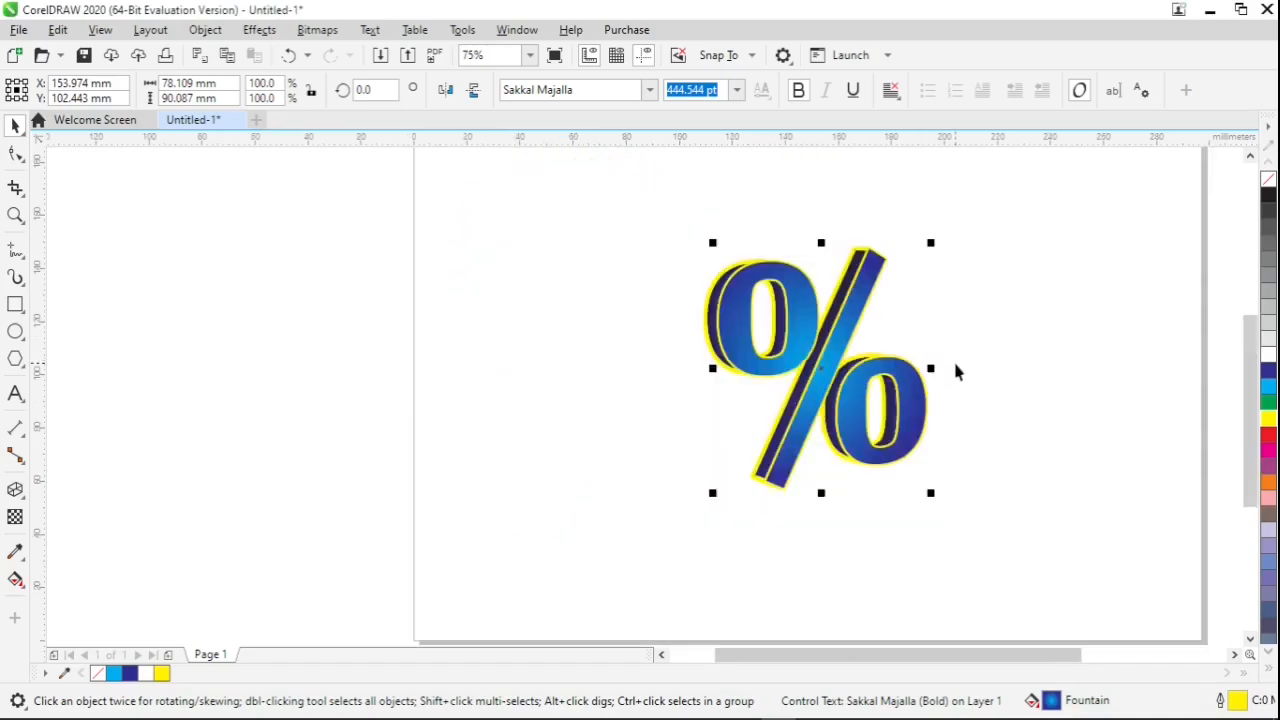
# Step: Add a page-sized background rectangle behind the percent sign and fill it with Cyan
pyautogui.click(999, 385)
pyautogui.moveTo(960, 650); pyautogui.dragTo(971, 661)
pyautogui.scroll(-1, 954, 407)
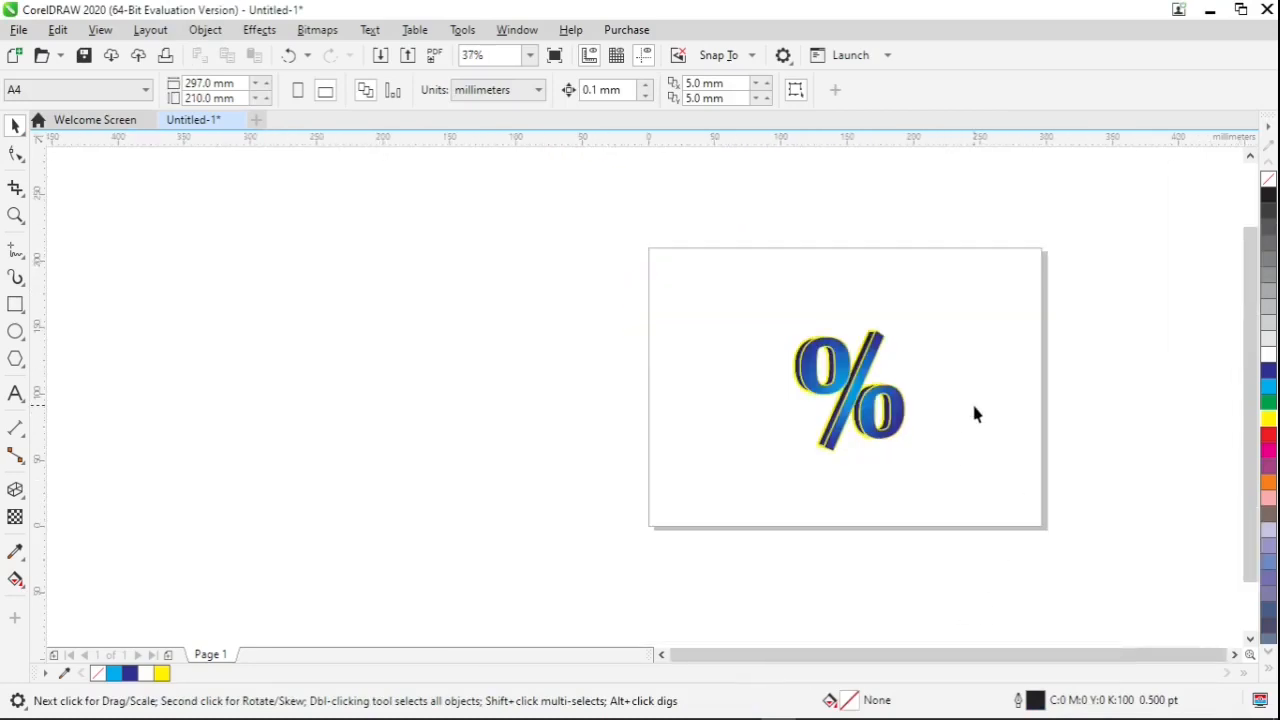
pyautogui.scroll(1, 976, 414)
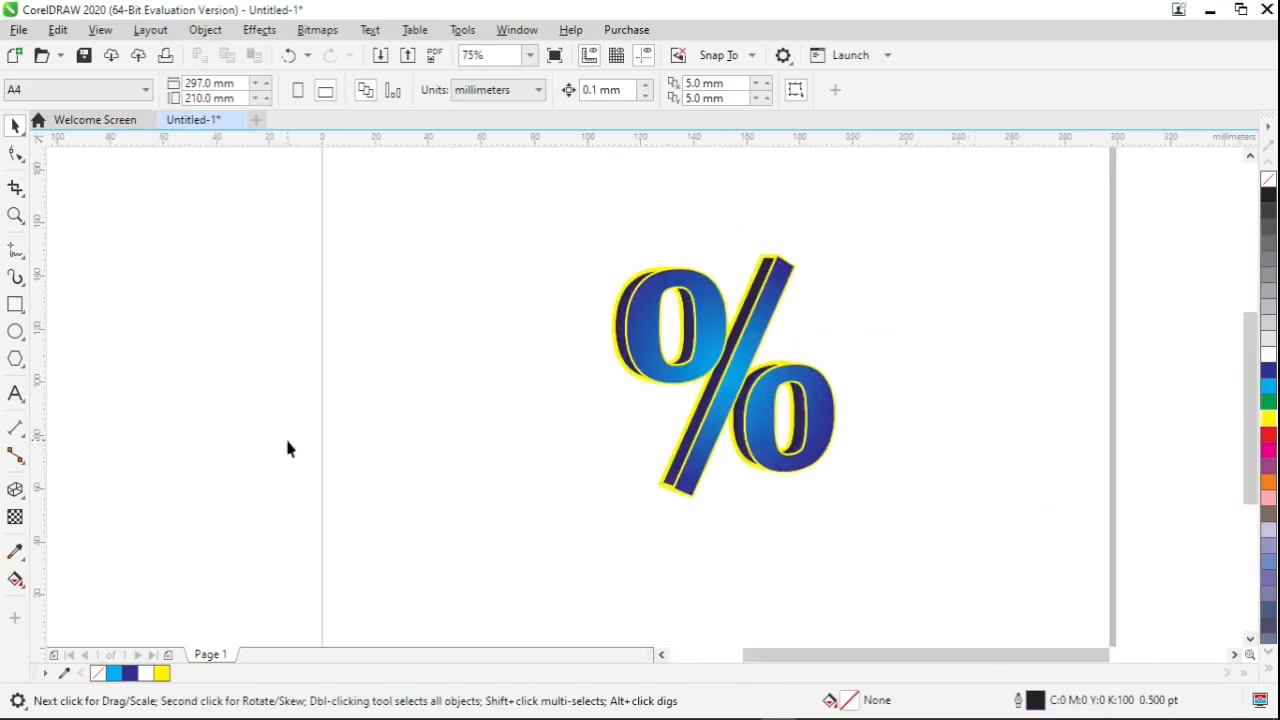
pyautogui.click(17, 308)
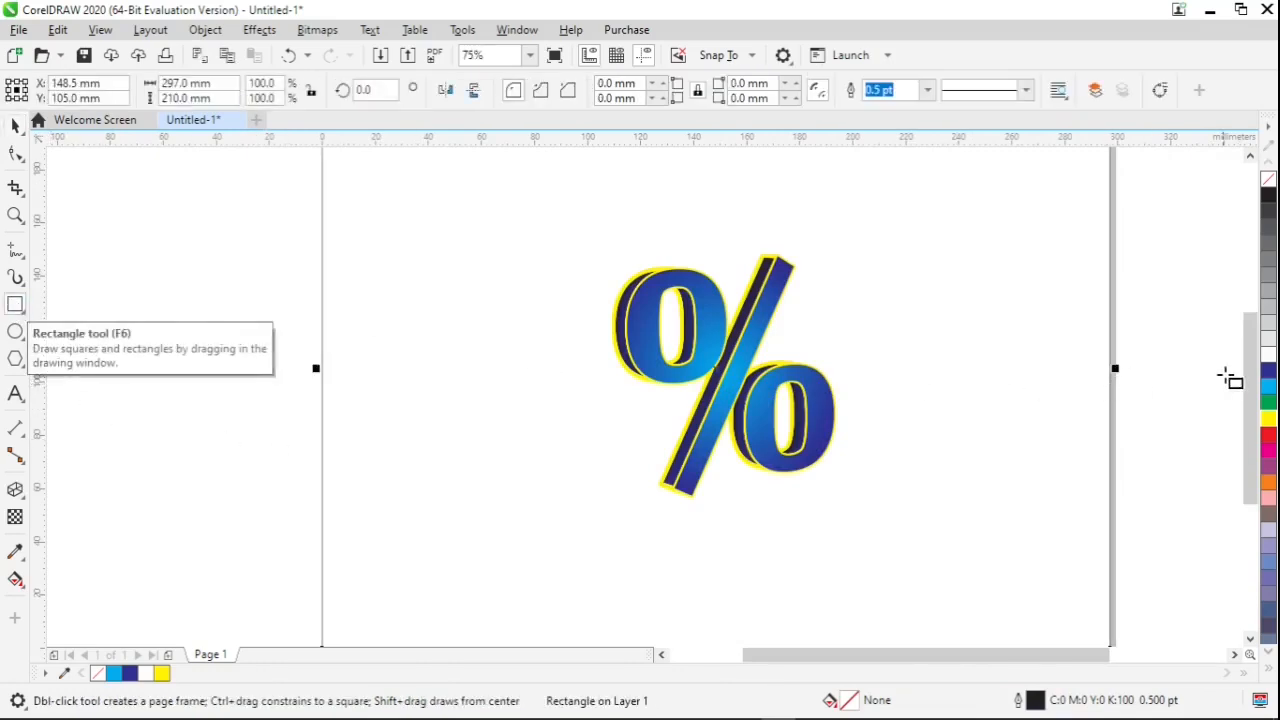
pyautogui.click(1268, 390)
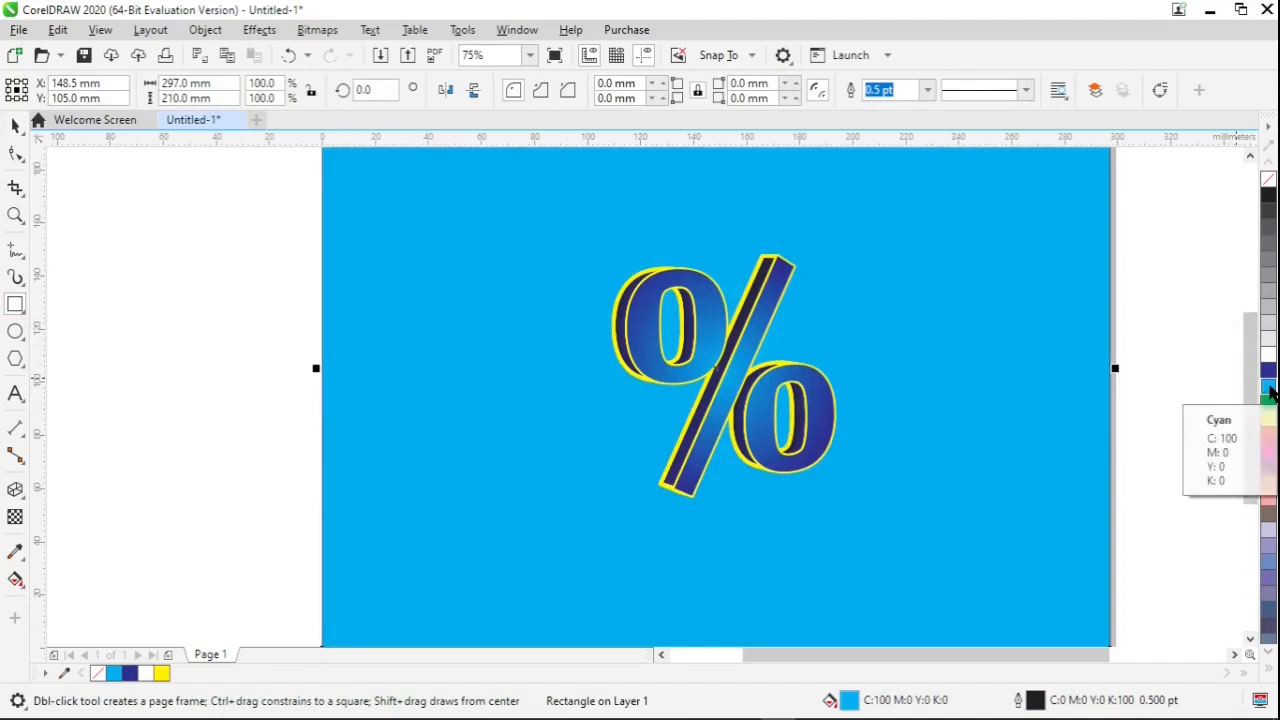
pyautogui.press('F4')
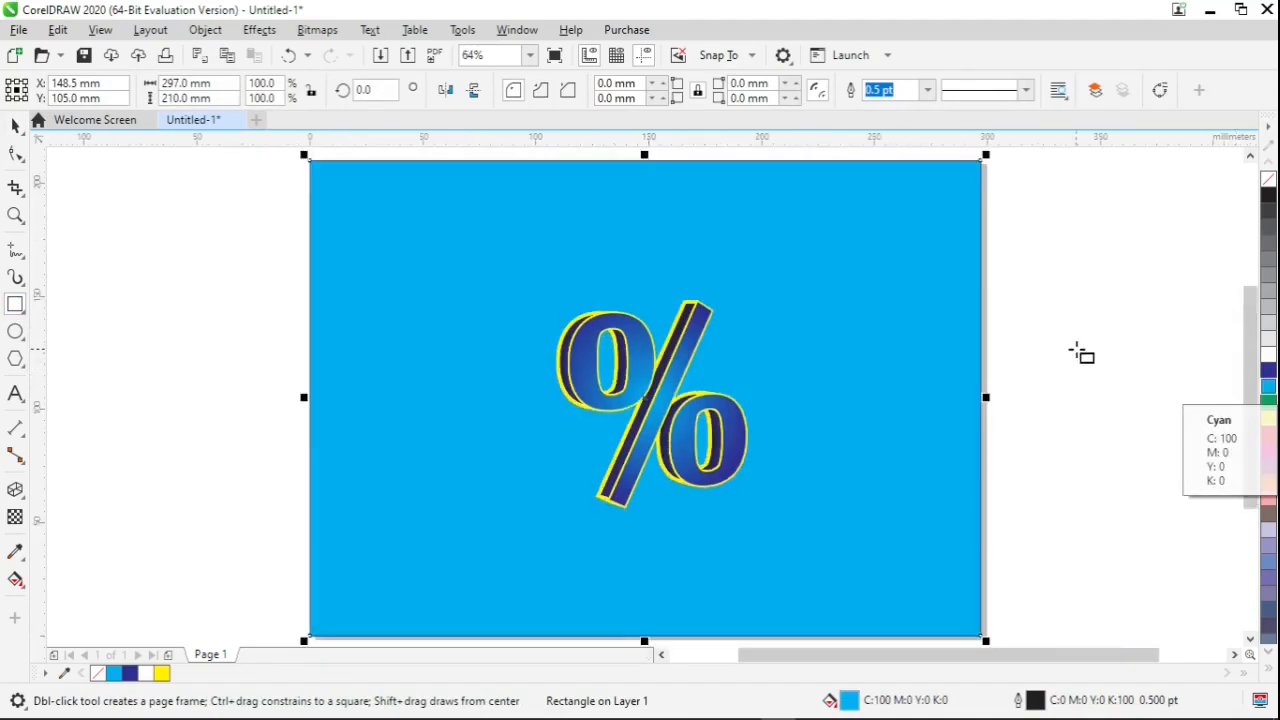
# Step: Enlarge the percent sign proportionally from its center to about 94 × 108 mm
pyautogui.press('space')
pyautogui.click(676, 402)
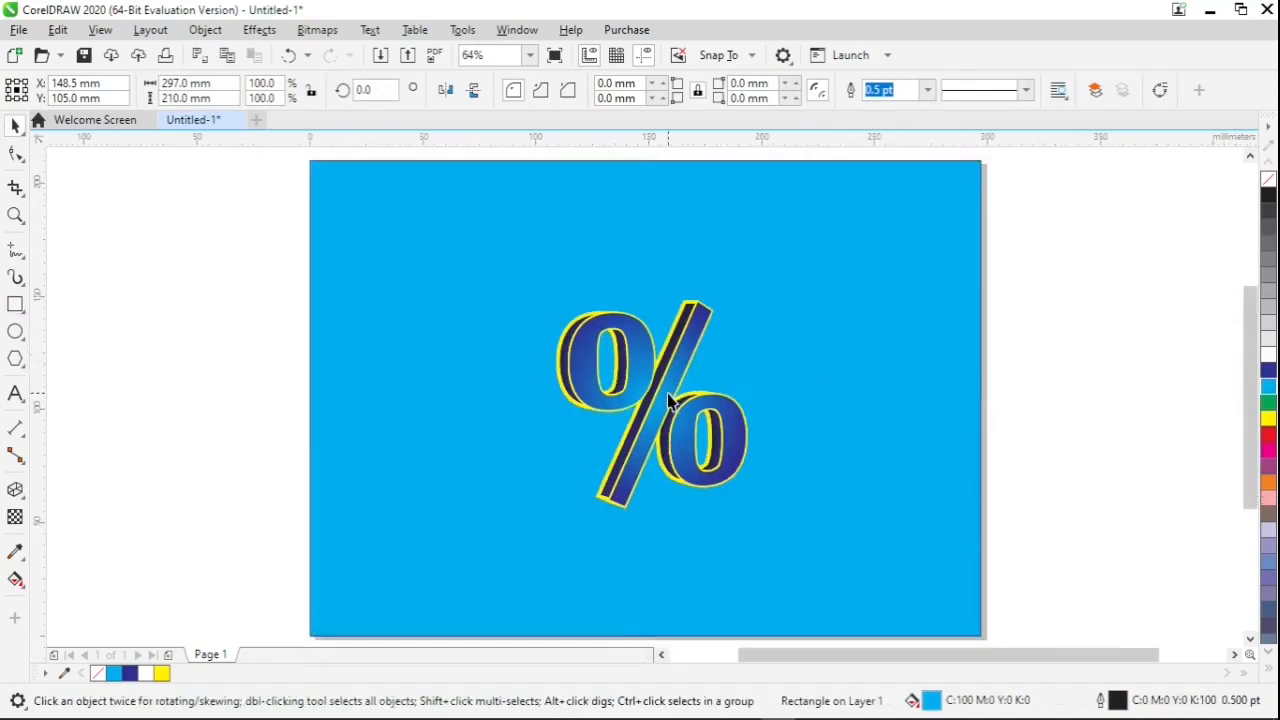
pyautogui.moveTo(752, 509); pyautogui.dragTo(772, 534)
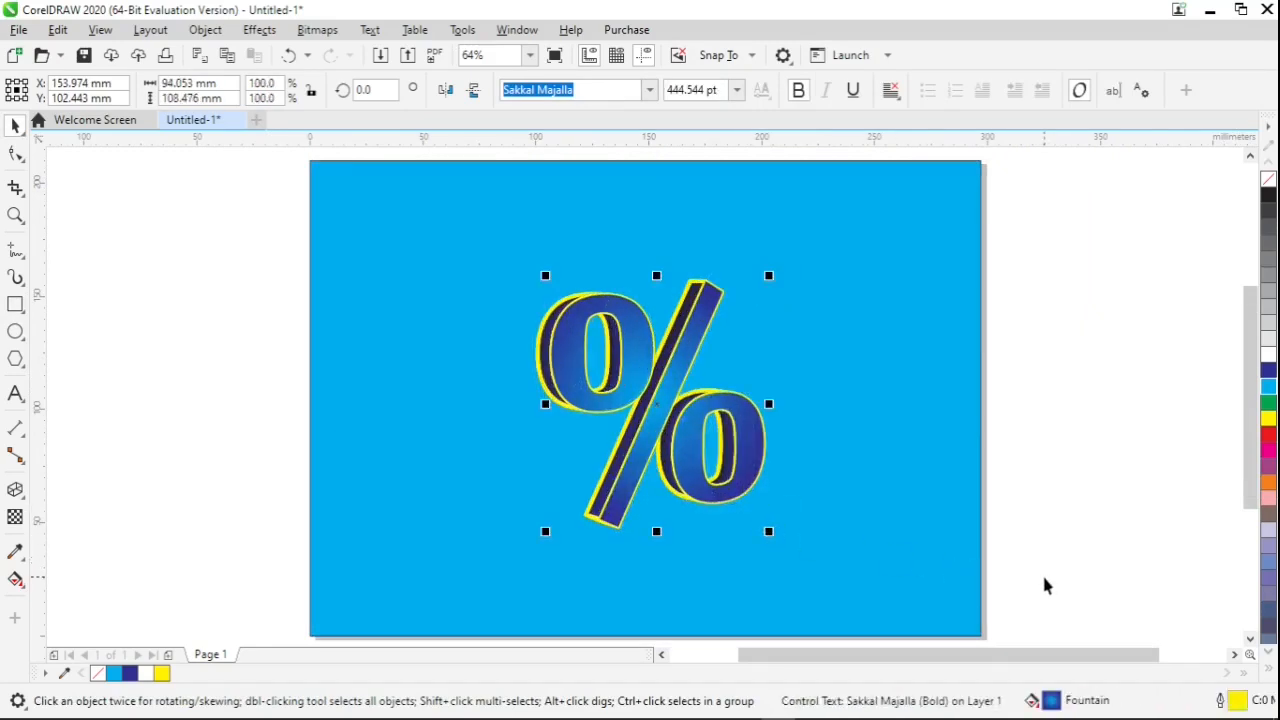
pyautogui.click(1012, 405)
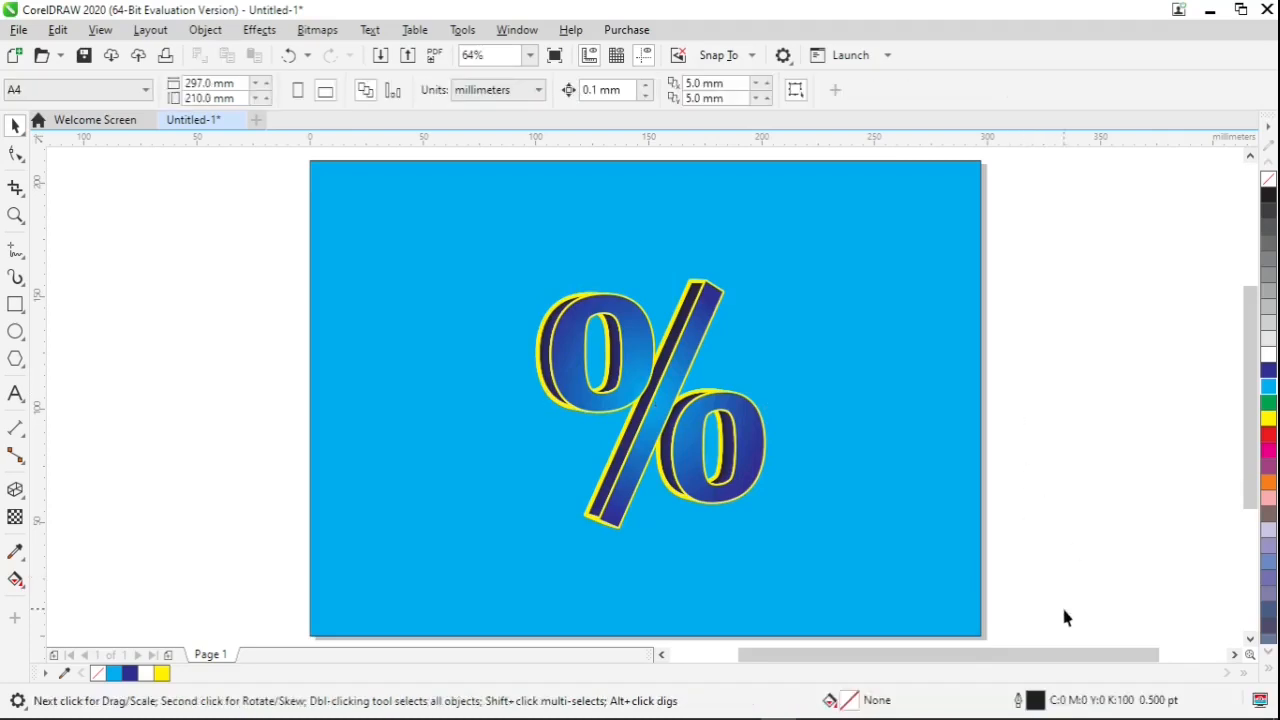
# Step: Group the percent sign with its extrusion and center the group on the page
pyautogui.moveTo(699, 533); pyautogui.dragTo(490, 232)
pyautogui.rightClick(683, 365)
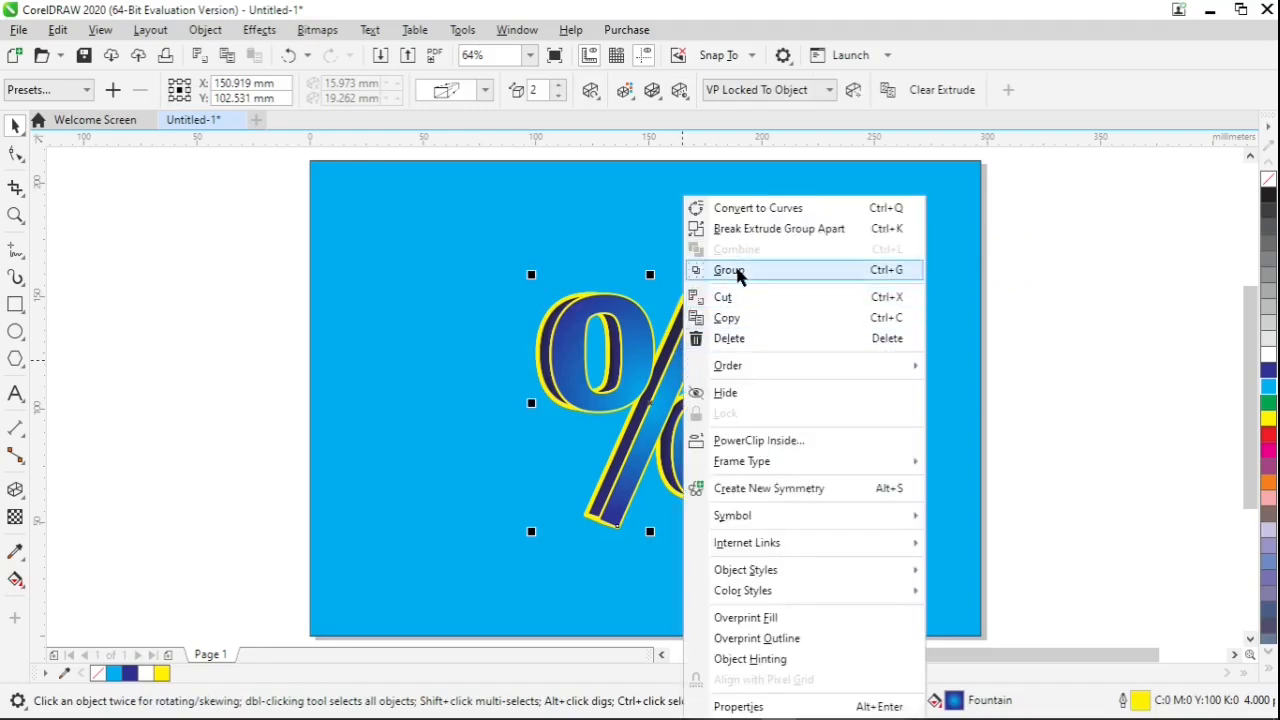
pyautogui.click(737, 272)
pyautogui.moveTo(651, 406); pyautogui.dragTo(645, 332)
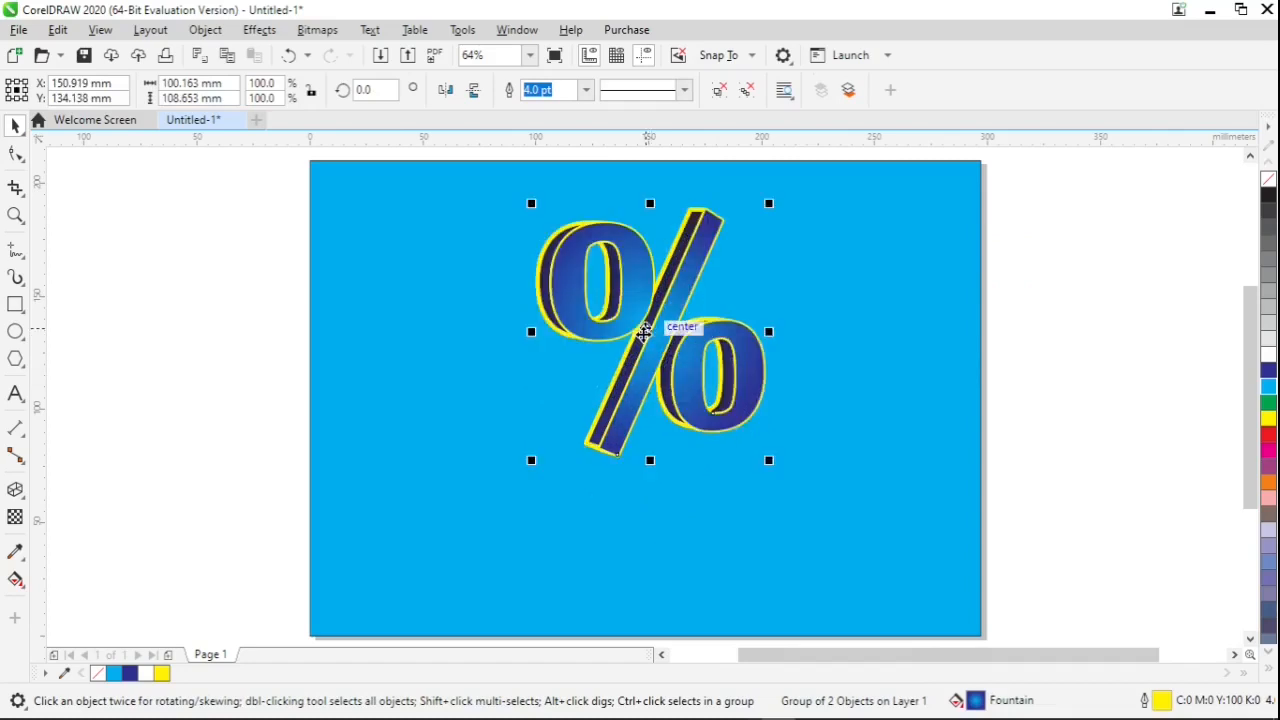
pyautogui.press('p')
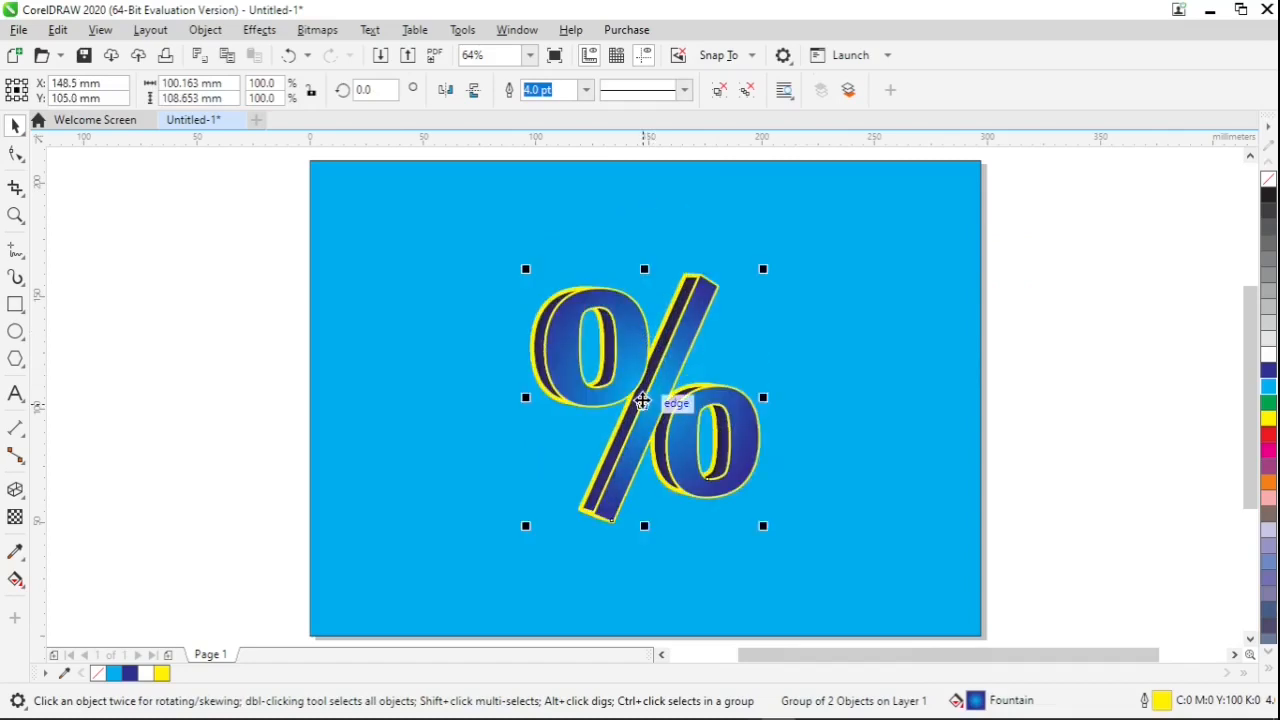
# Step: Move the percent sign straight up into the upper part of the page, to a Y position of about 139 mm
pyautogui.keyDown('ctrl'); pyautogui.click(635, 325); pyautogui.keyUp('ctrl')
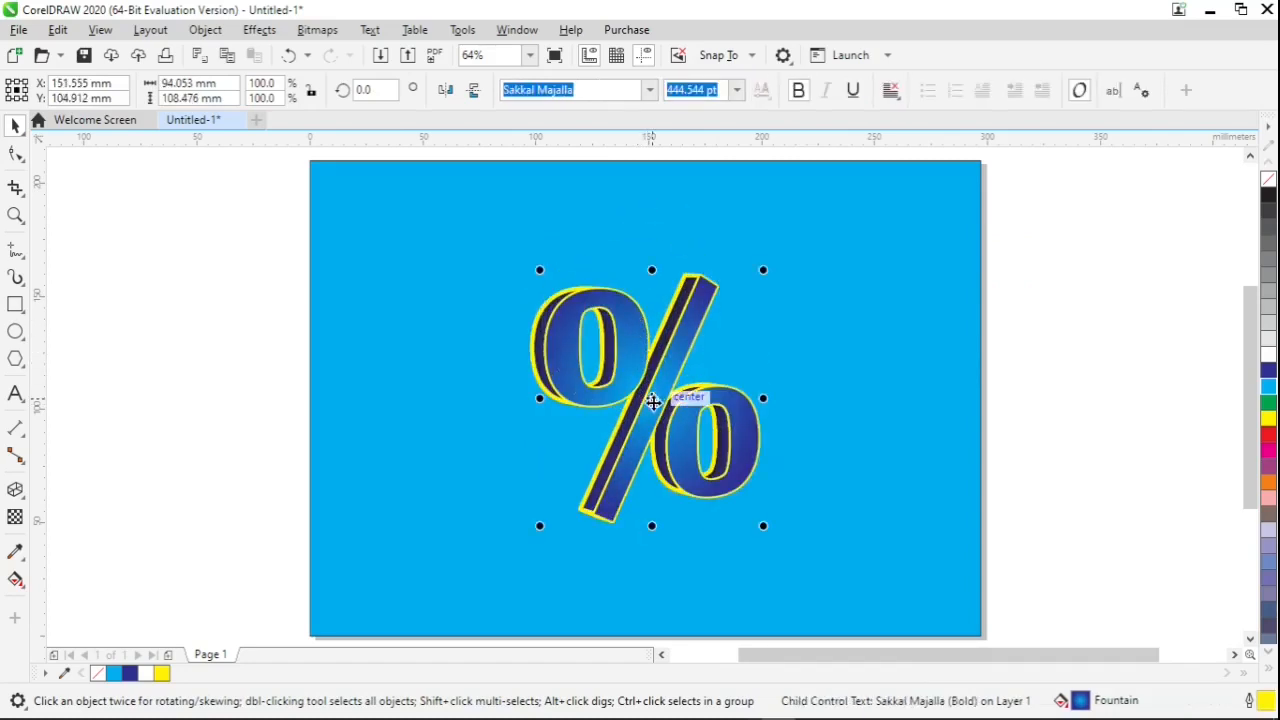
pyautogui.moveTo(651, 402); pyautogui.dragTo(646, 320)
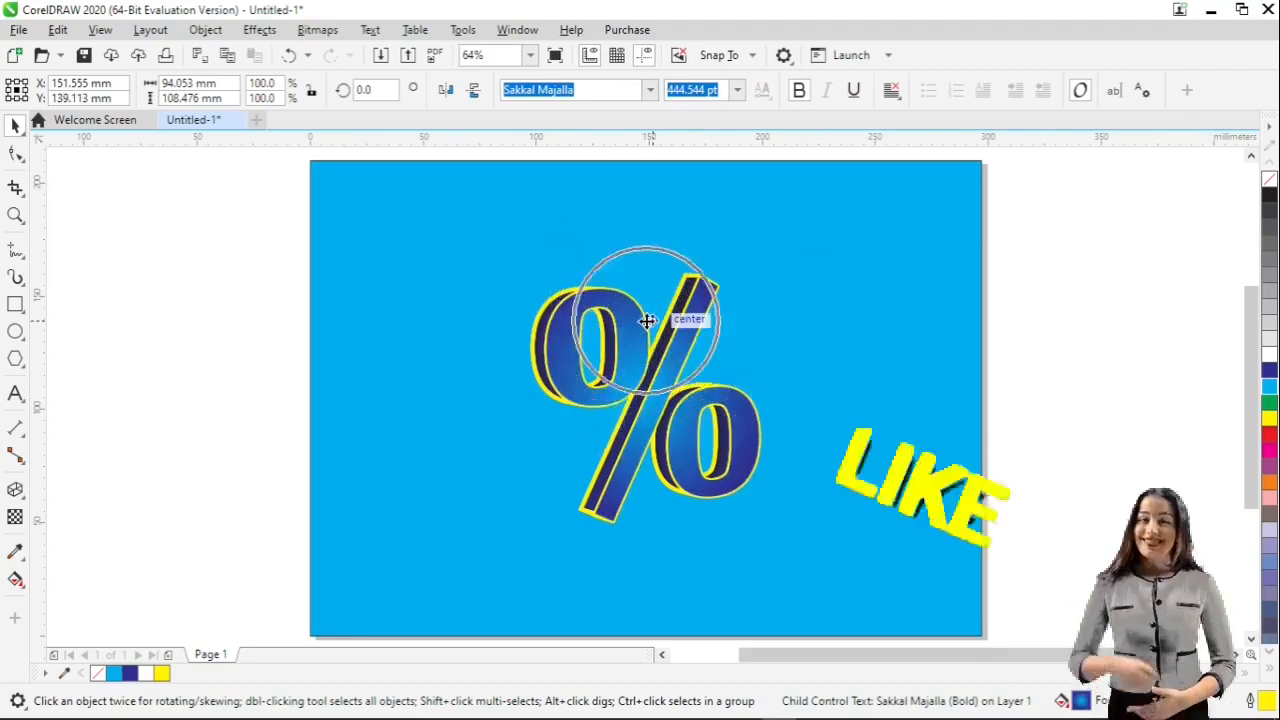
pyautogui.click(1030, 355)
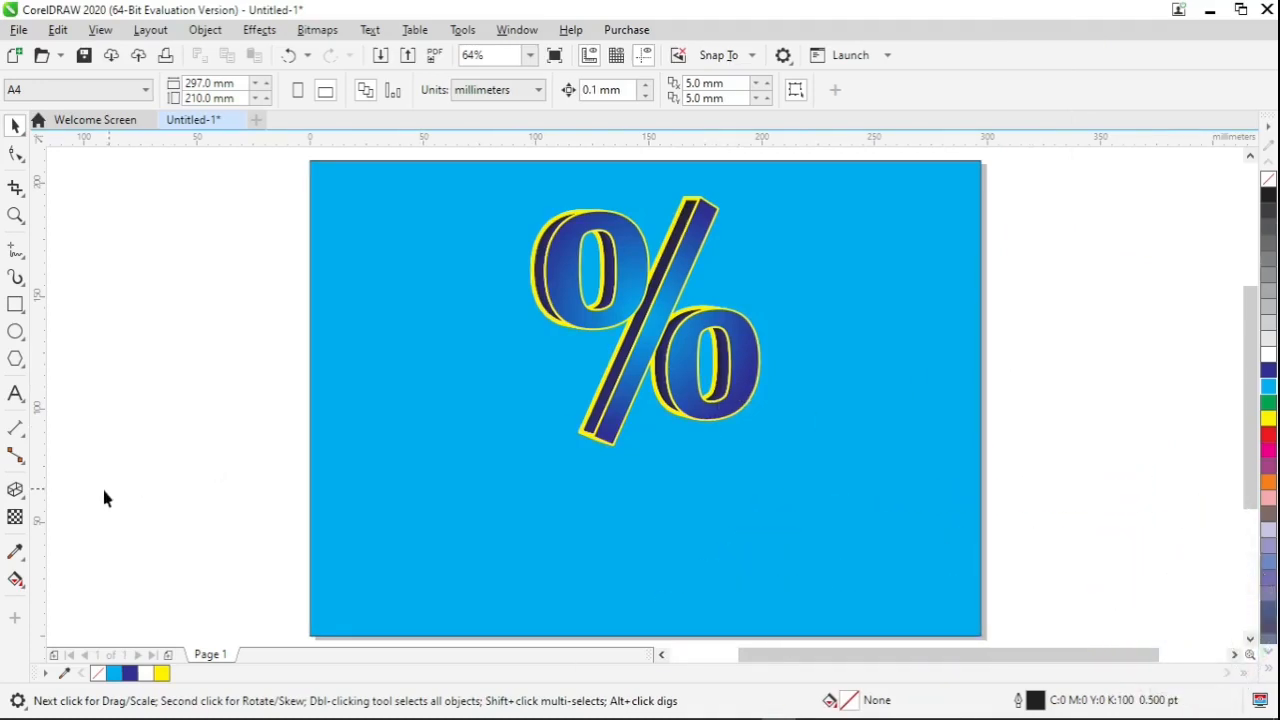
pyautogui.click(21, 496)
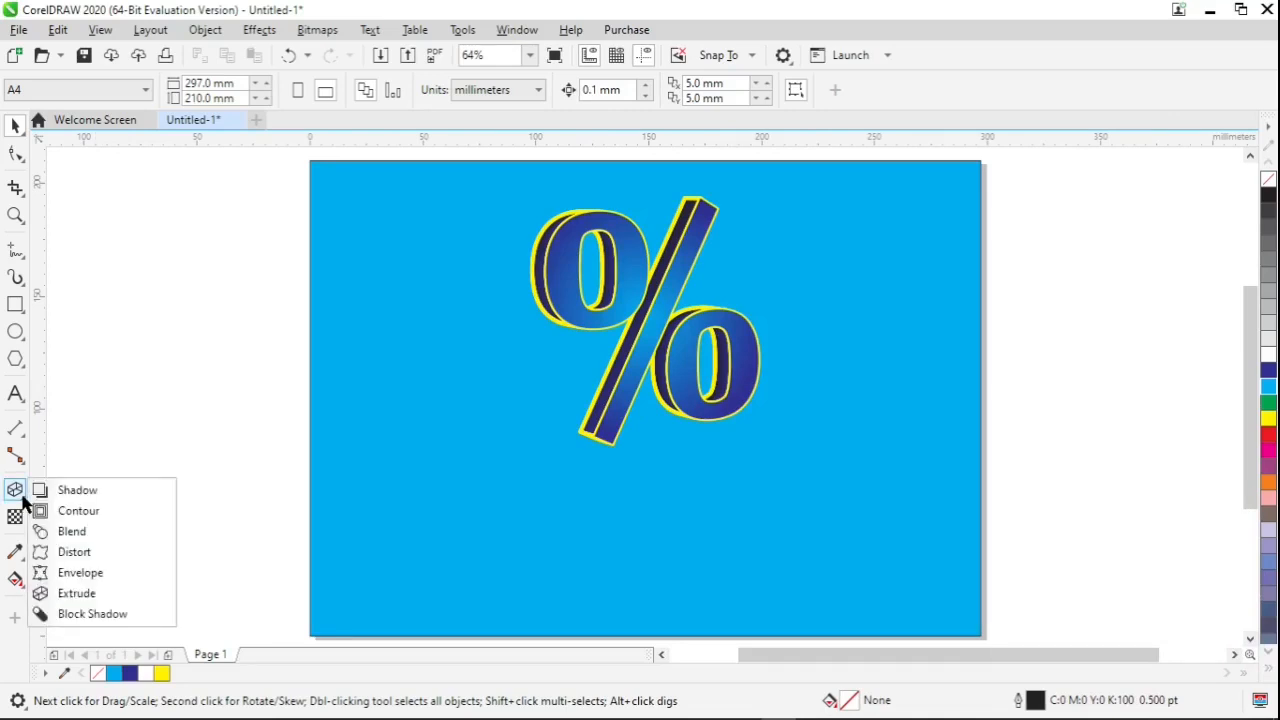
pyautogui.click(145, 462)
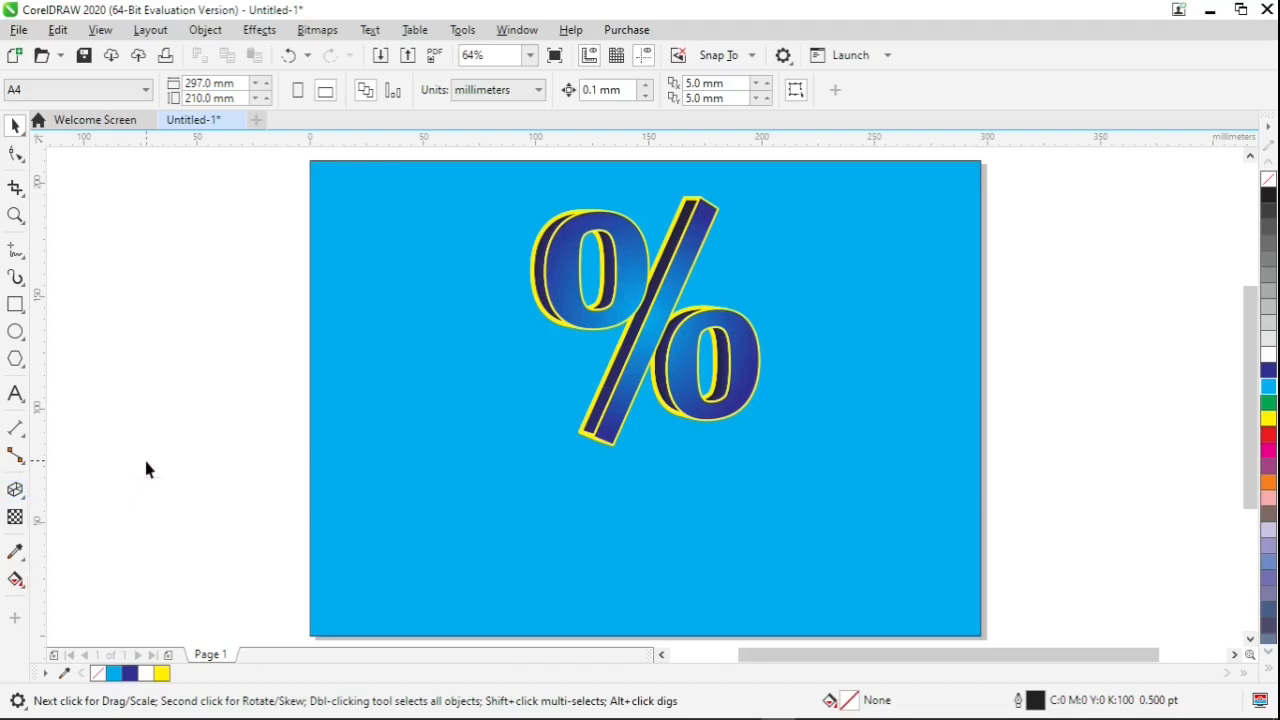
# Step: Apply an elliptical fountain fill to the background rectangle, with a white center fading out to cyan
pyautogui.click(16, 580)
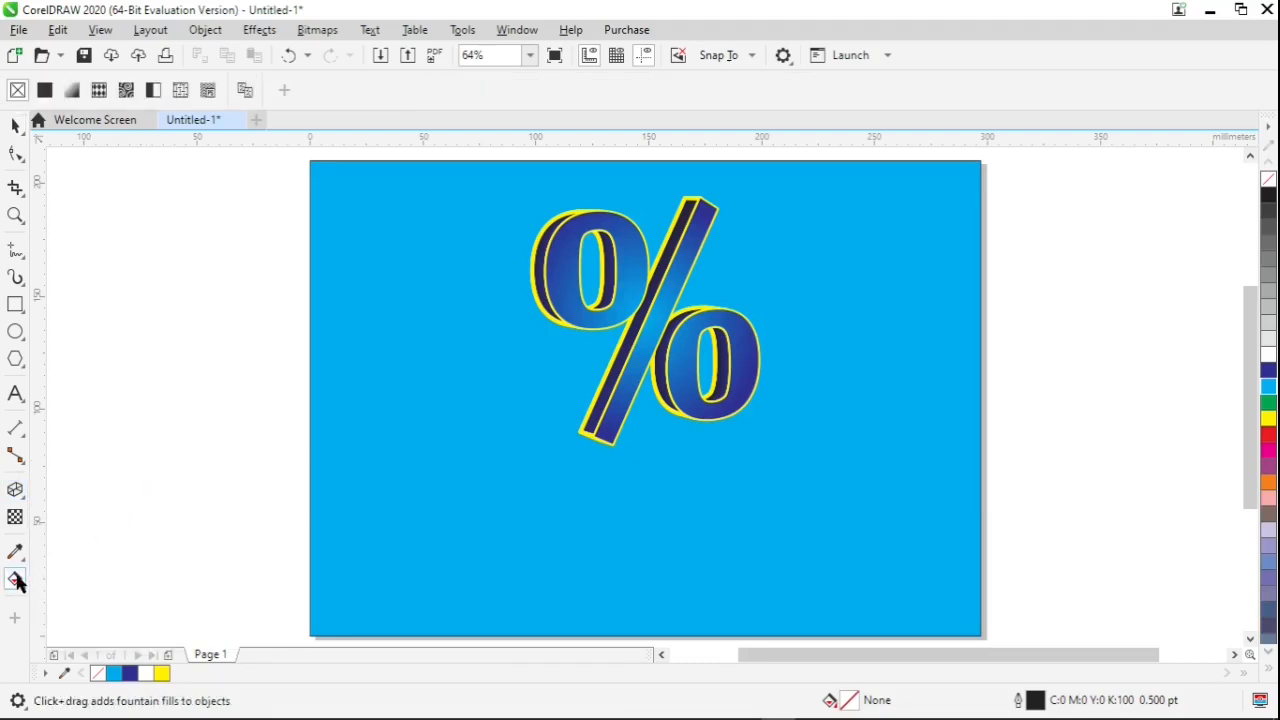
pyautogui.click(556, 382)
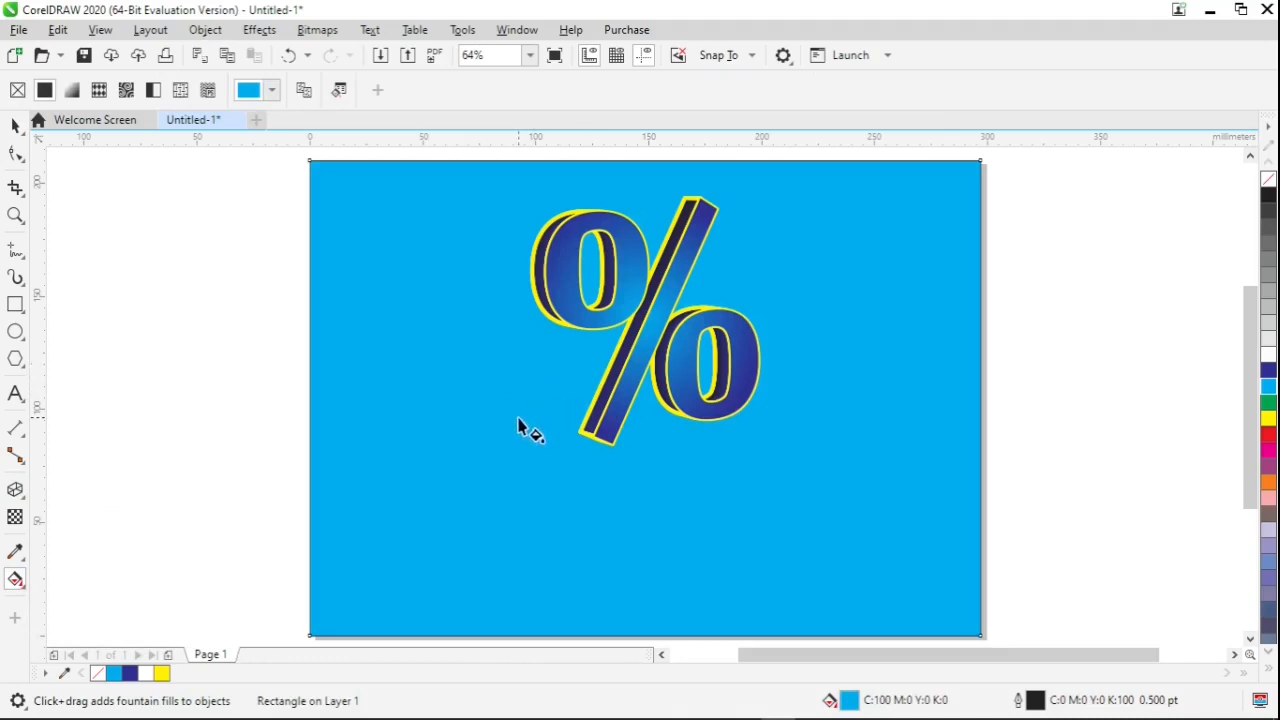
pyautogui.moveTo(501, 417); pyautogui.dragTo(445, 355)
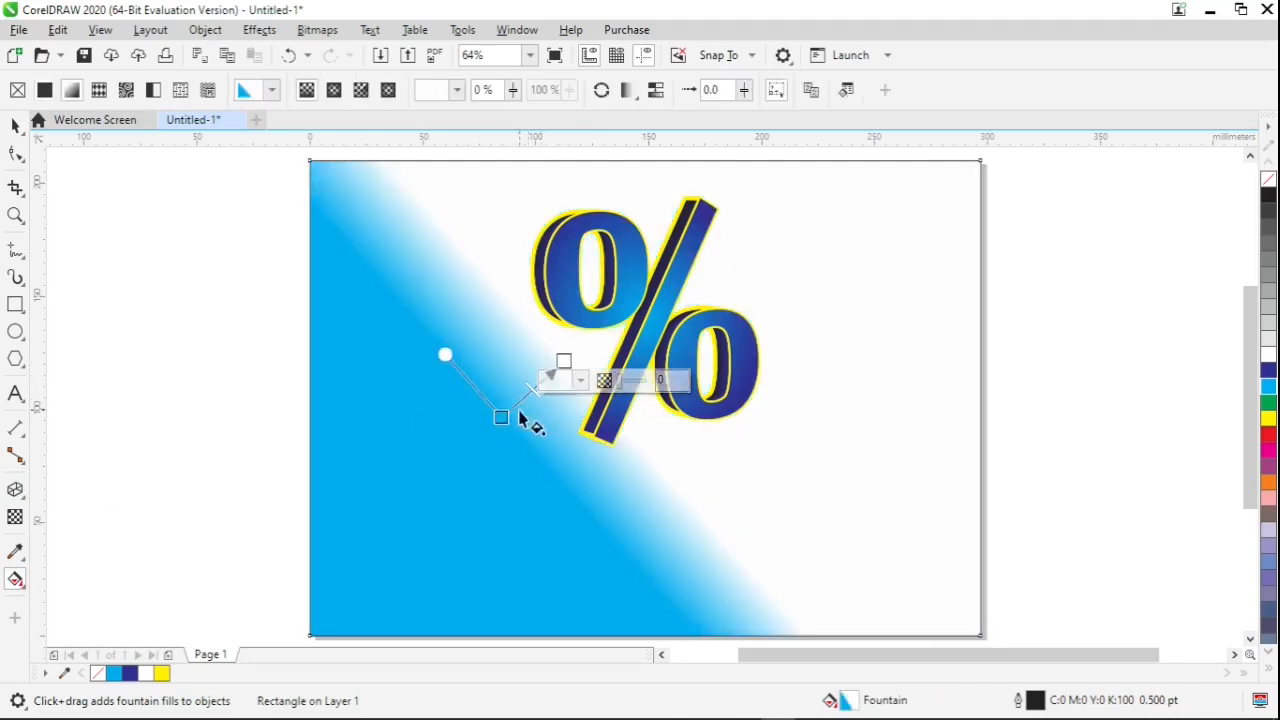
pyautogui.moveTo(499, 415); pyautogui.dragTo(597, 398)
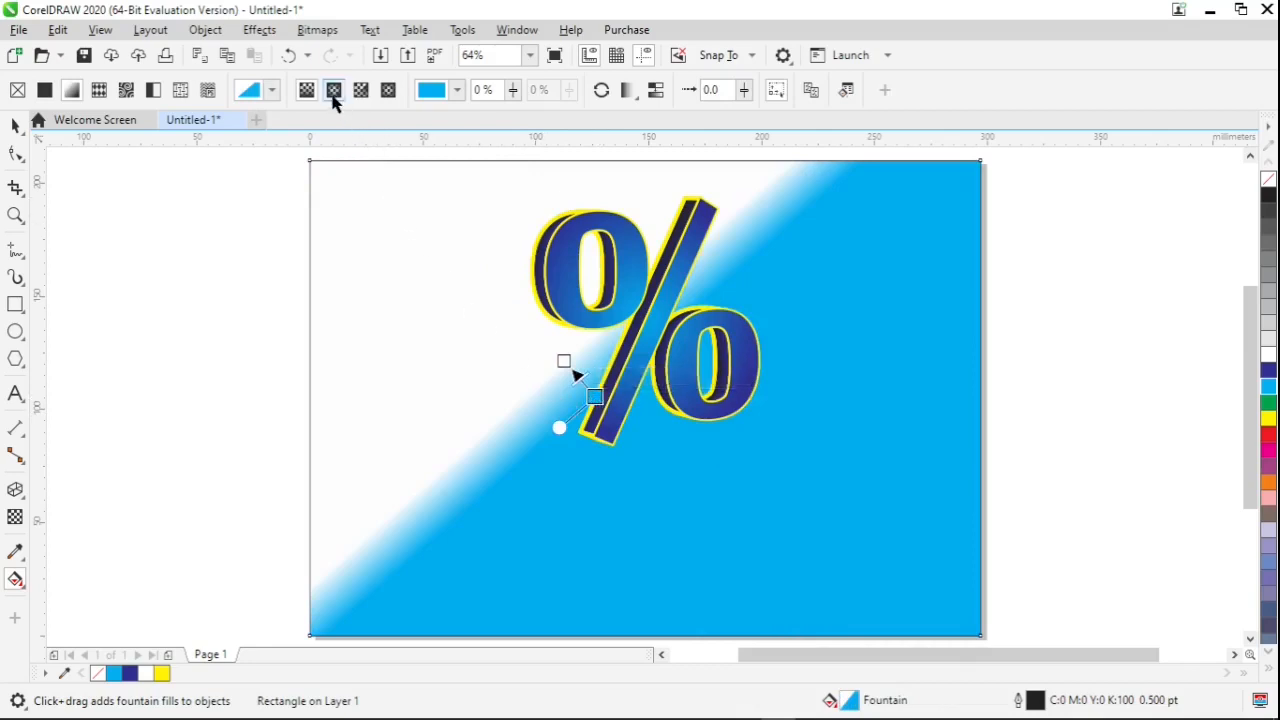
pyautogui.click(334, 93)
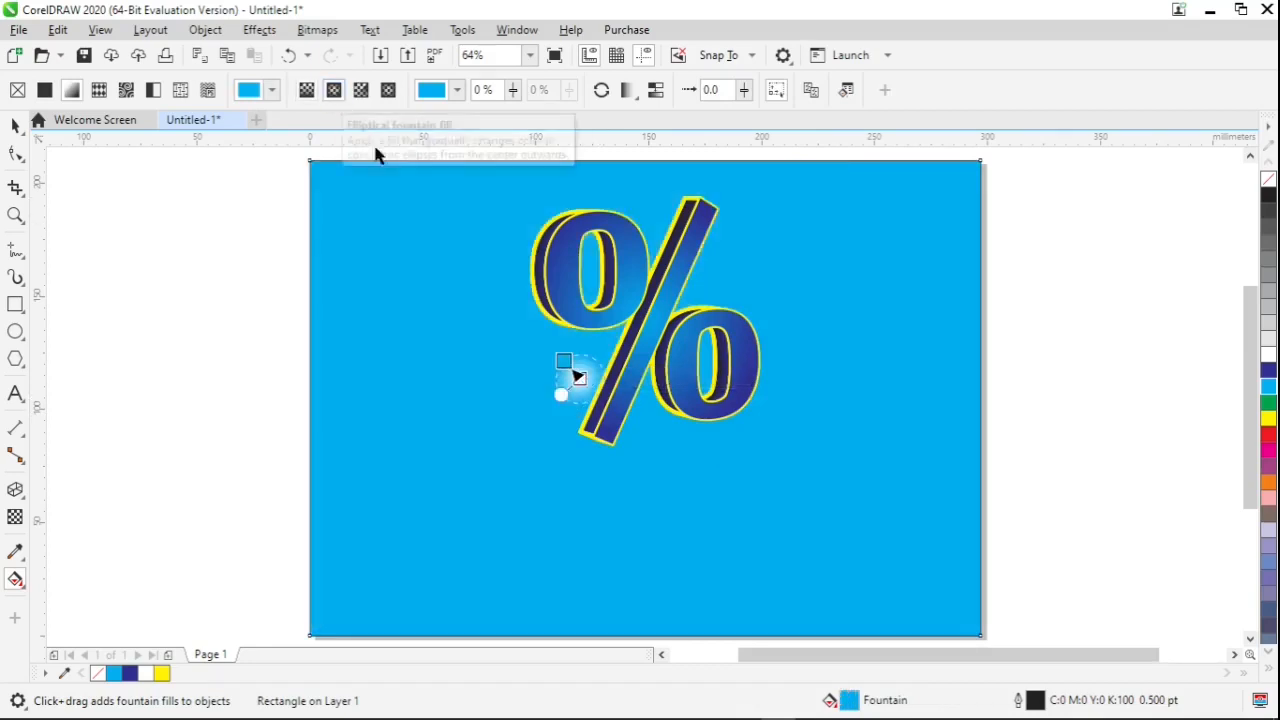
# Step: Center the white glow of the background's fountain fill behind the percent sign and enlarge it to surround the sign
pyautogui.moveTo(579, 380); pyautogui.dragTo(659, 319)
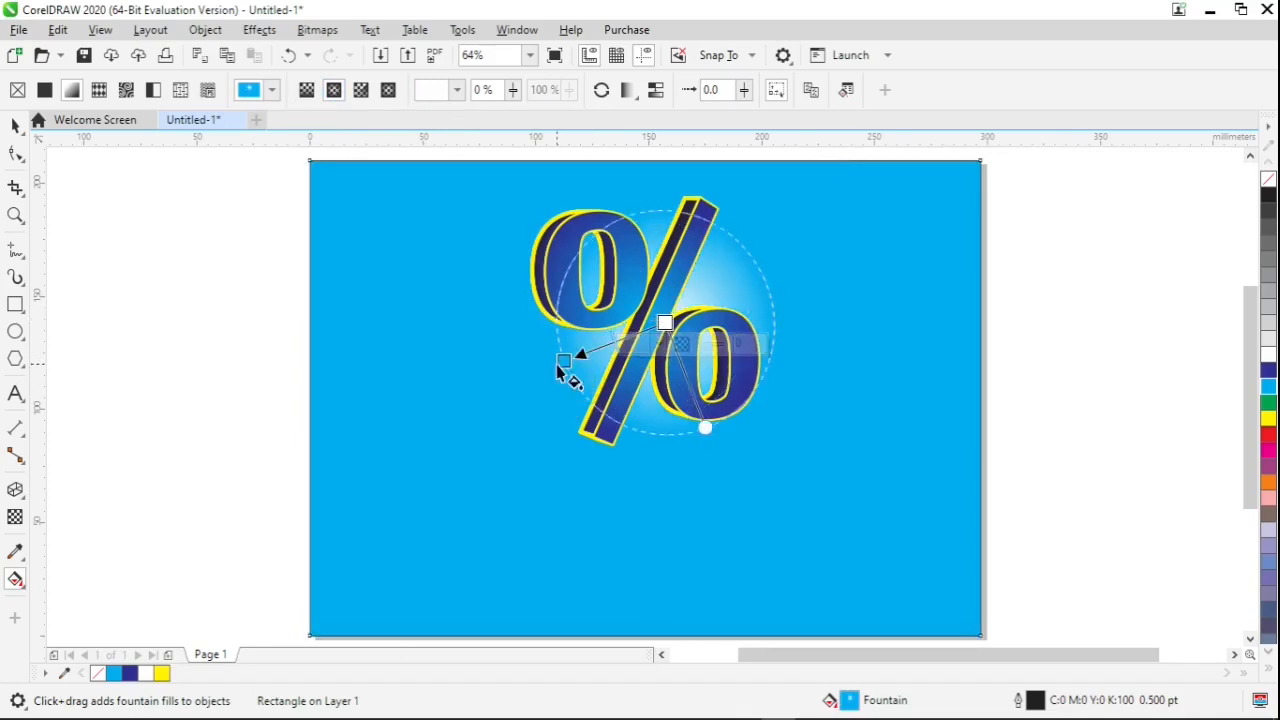
pyautogui.moveTo(563, 361); pyautogui.dragTo(529, 380)
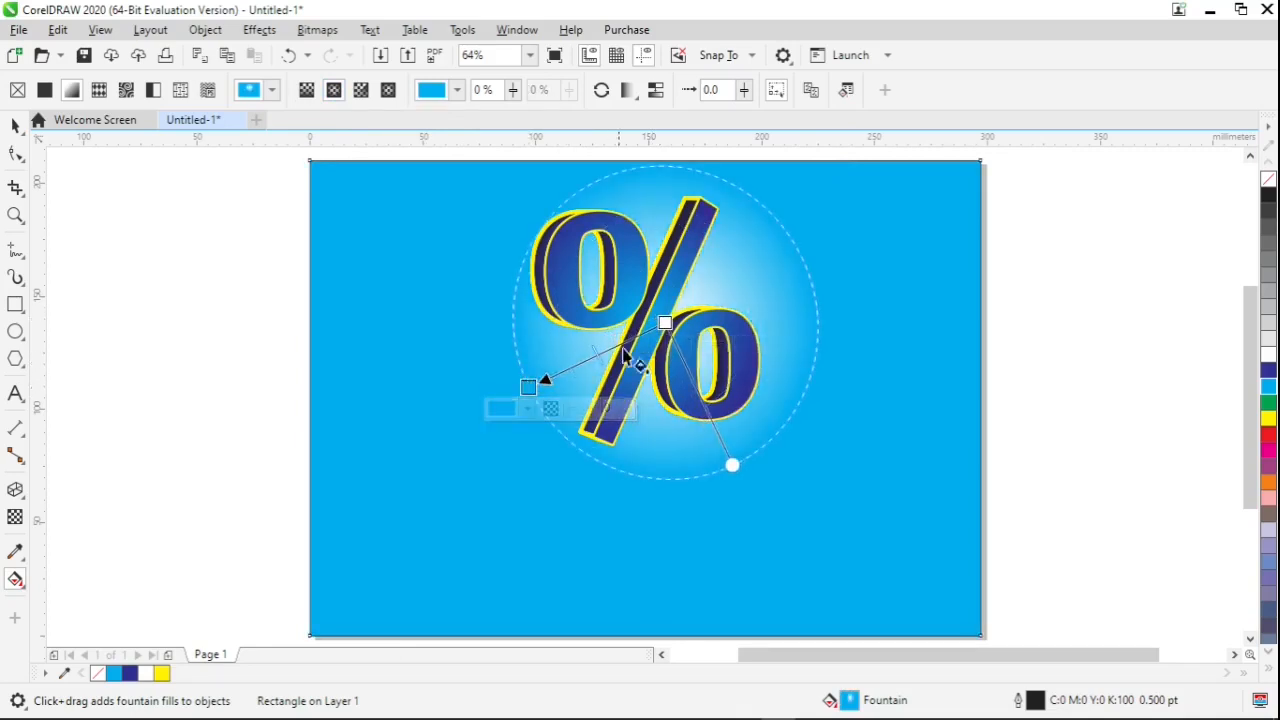
pyautogui.moveTo(663, 323); pyautogui.dragTo(652, 319)
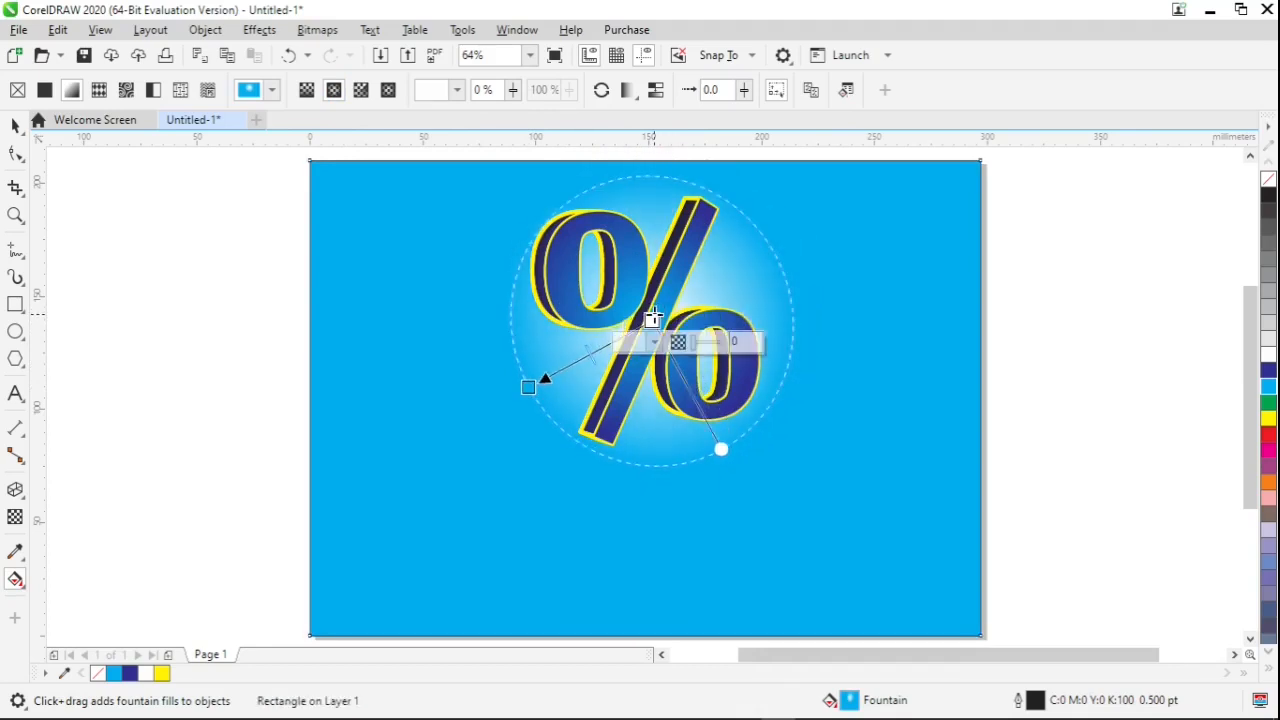
pyautogui.moveTo(528, 387); pyautogui.dragTo(527, 401)
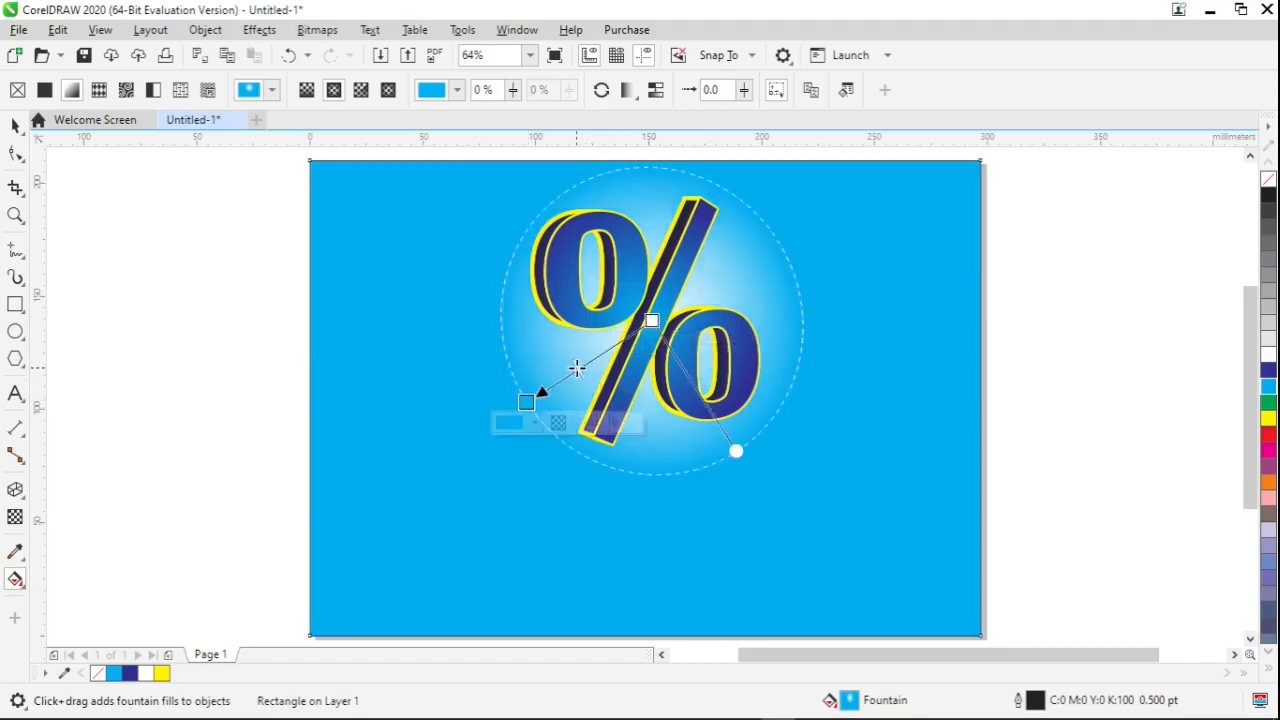
pyautogui.click(16, 126)
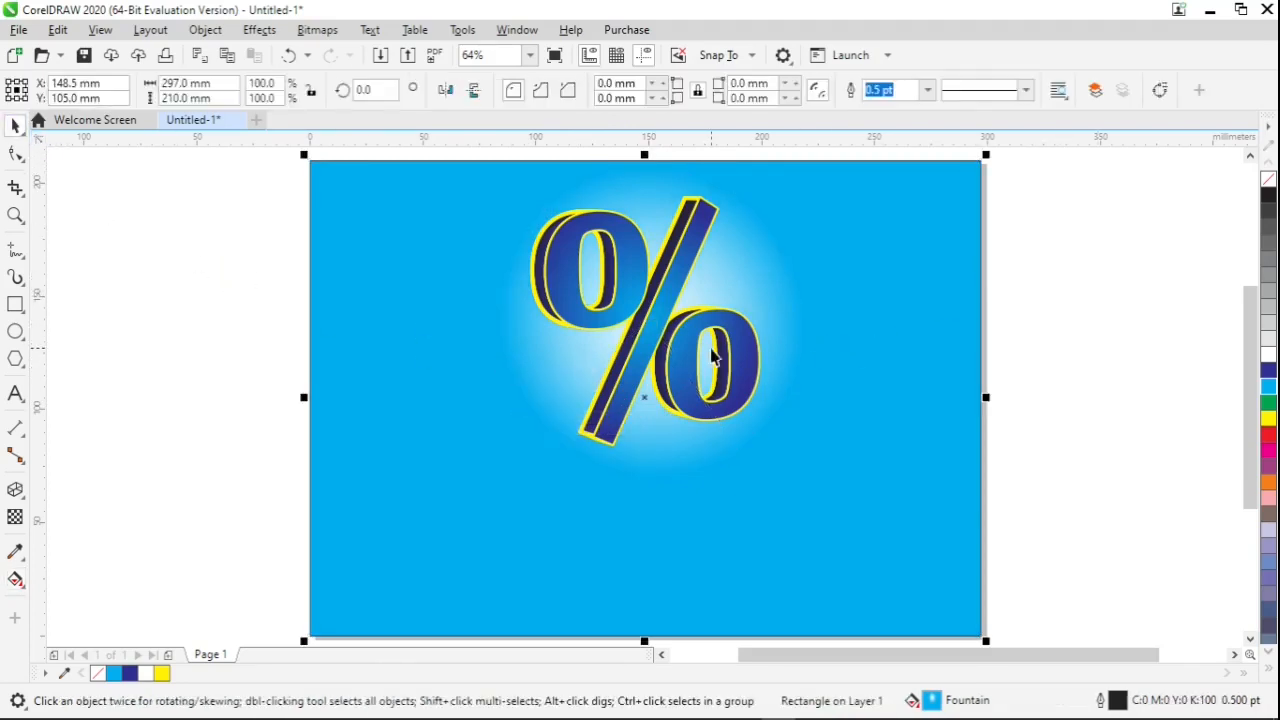
pyautogui.click(1032, 320)
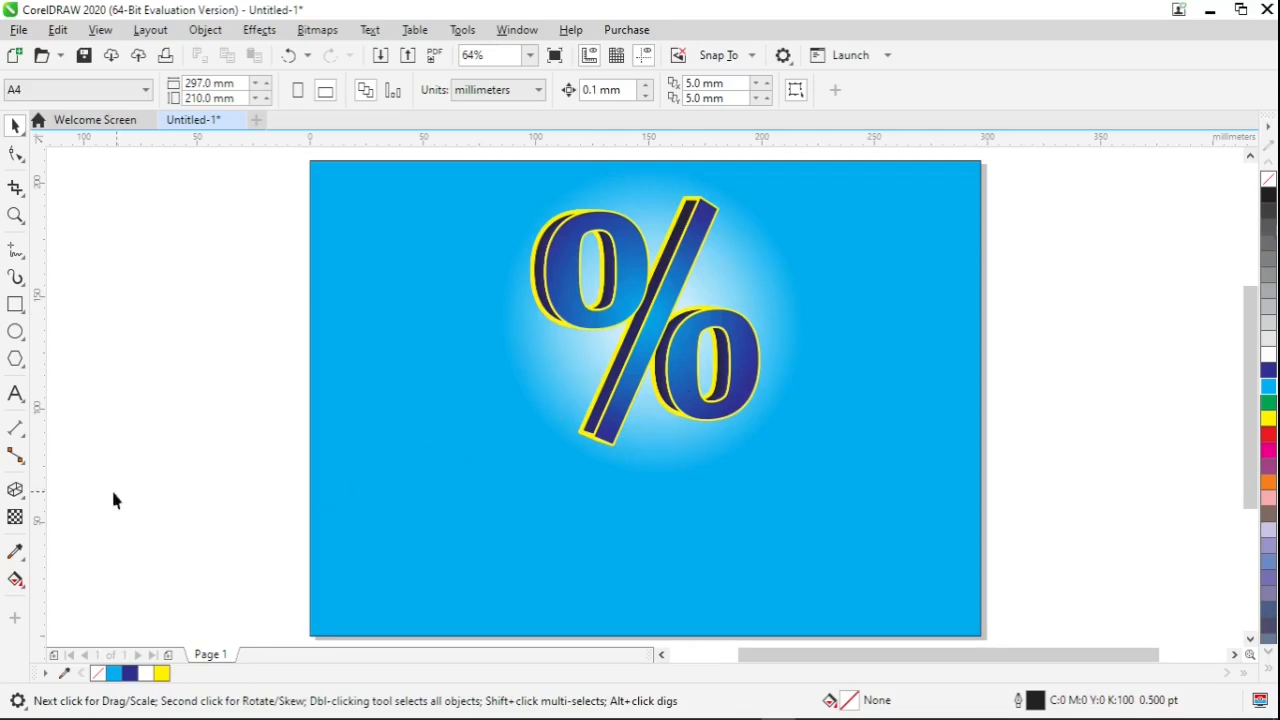
# Step: Add the artistic text "GRAPHIC DESIGN TUTORIAL" on the background below the percent sign
pyautogui.click(15, 393)
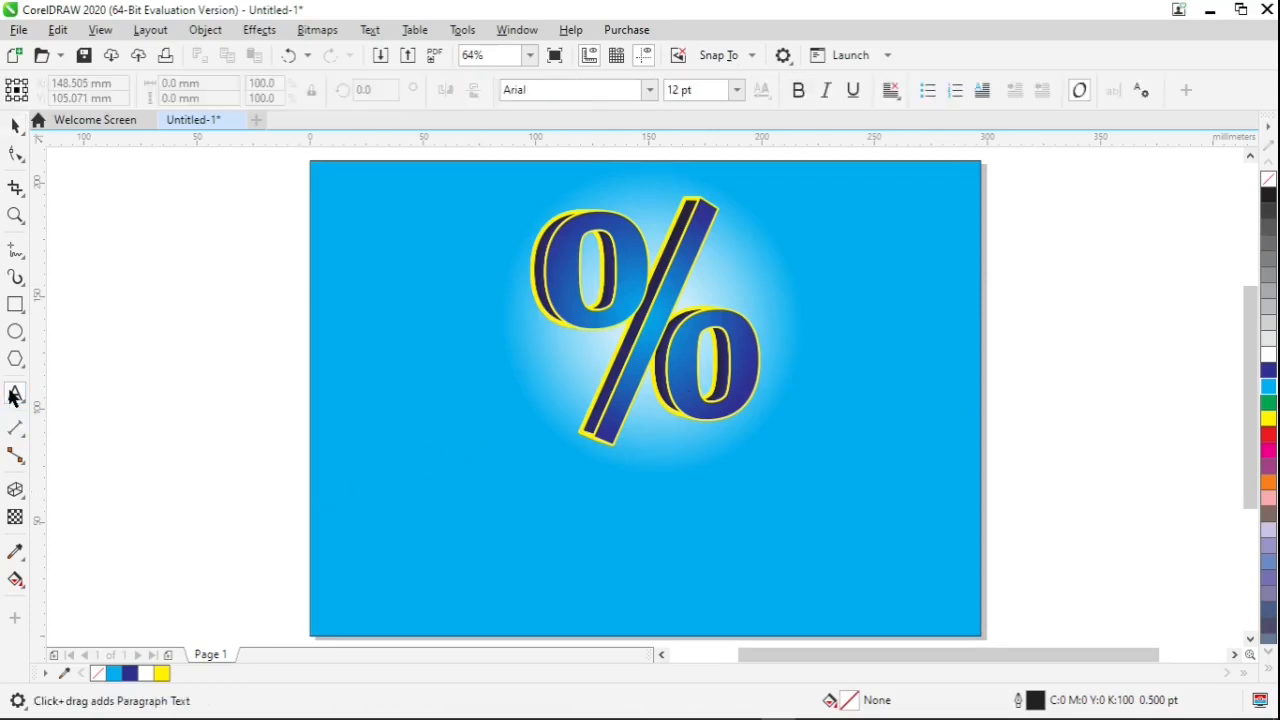
pyautogui.click(449, 556)
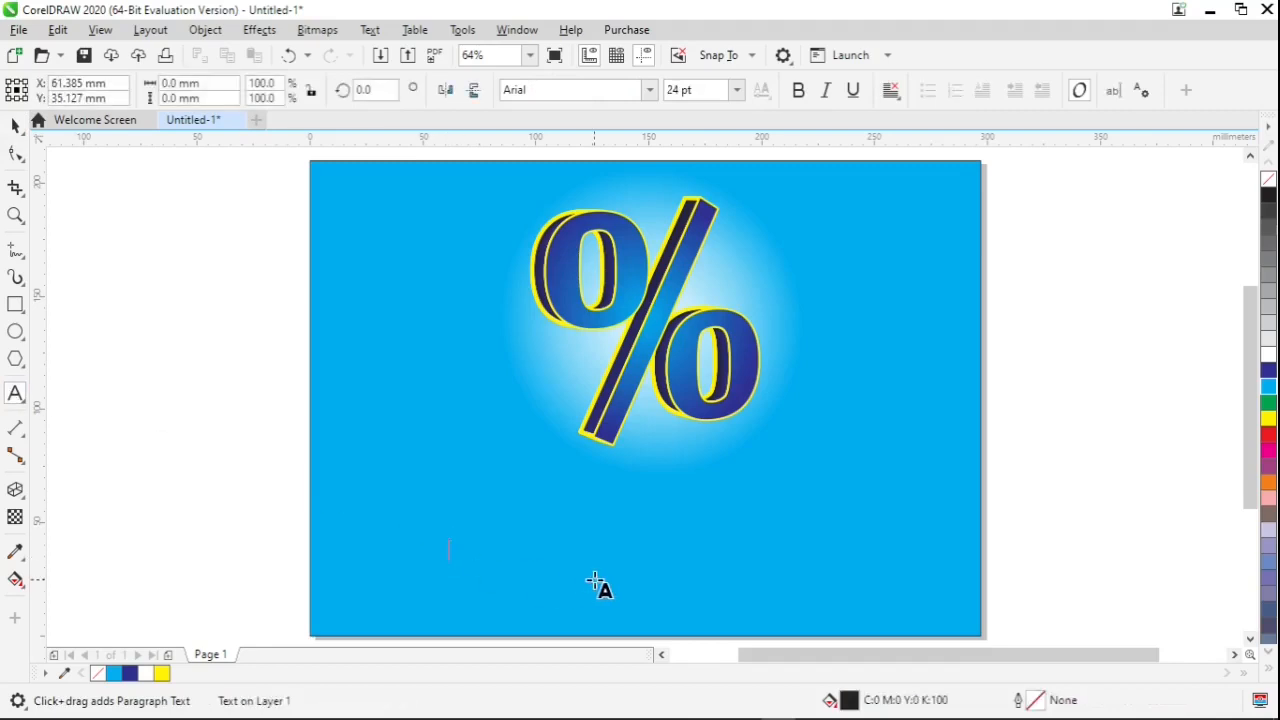
pyautogui.write('GRAPHIC DE')
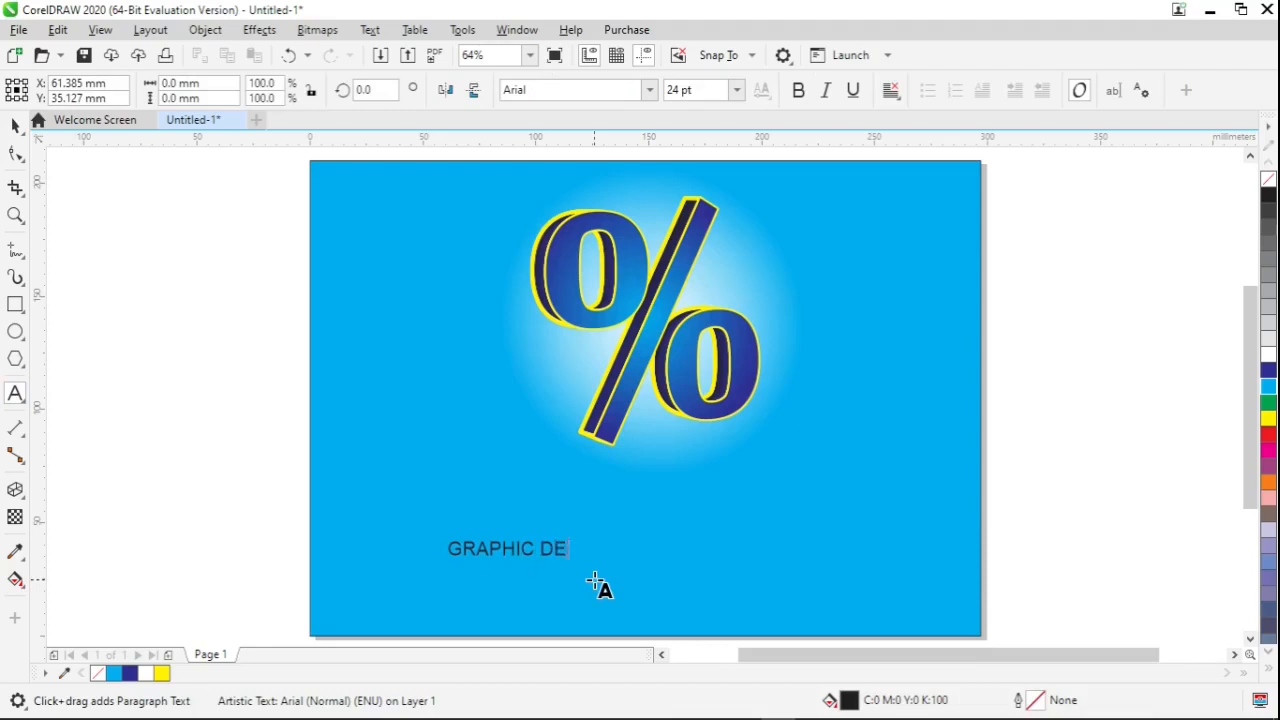
pyautogui.write('SIGN TUTORIAL')
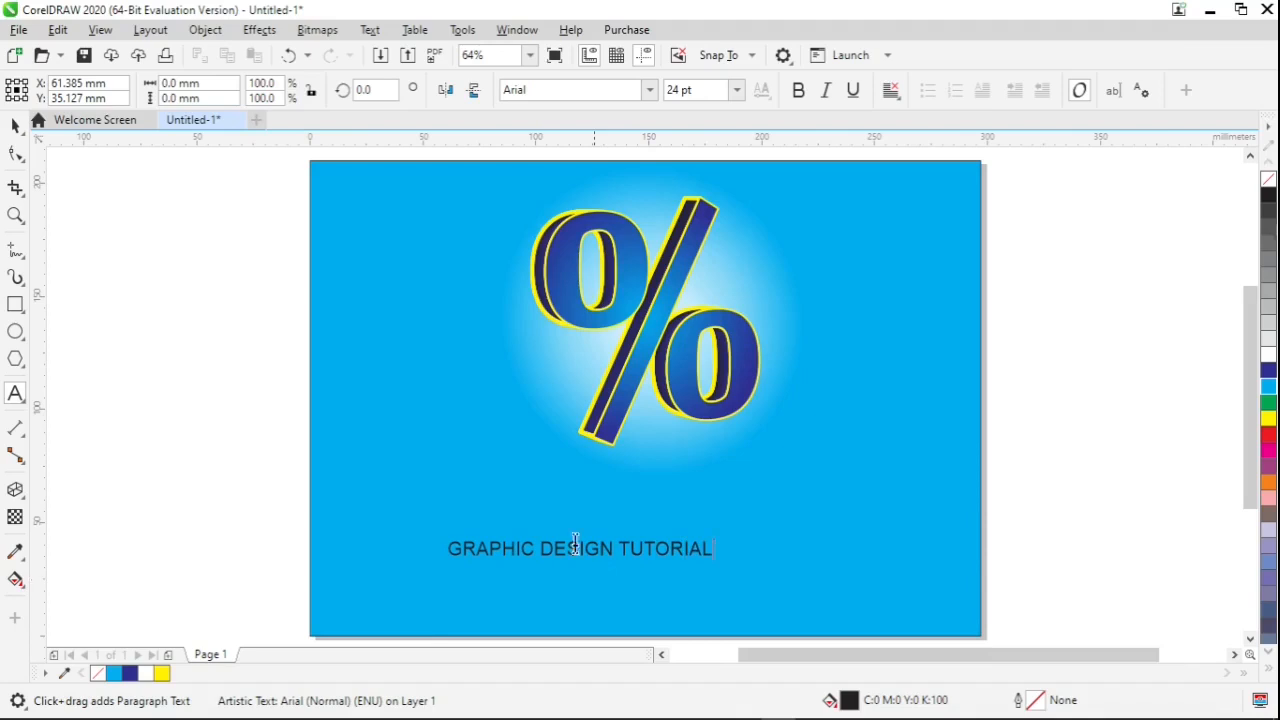
# Step: Center the text horizontally on the background rectangle
pyautogui.click(14, 125)
pyautogui.keyDown('shift'); pyautogui.click(804, 584); pyautogui.keyUp('shift')
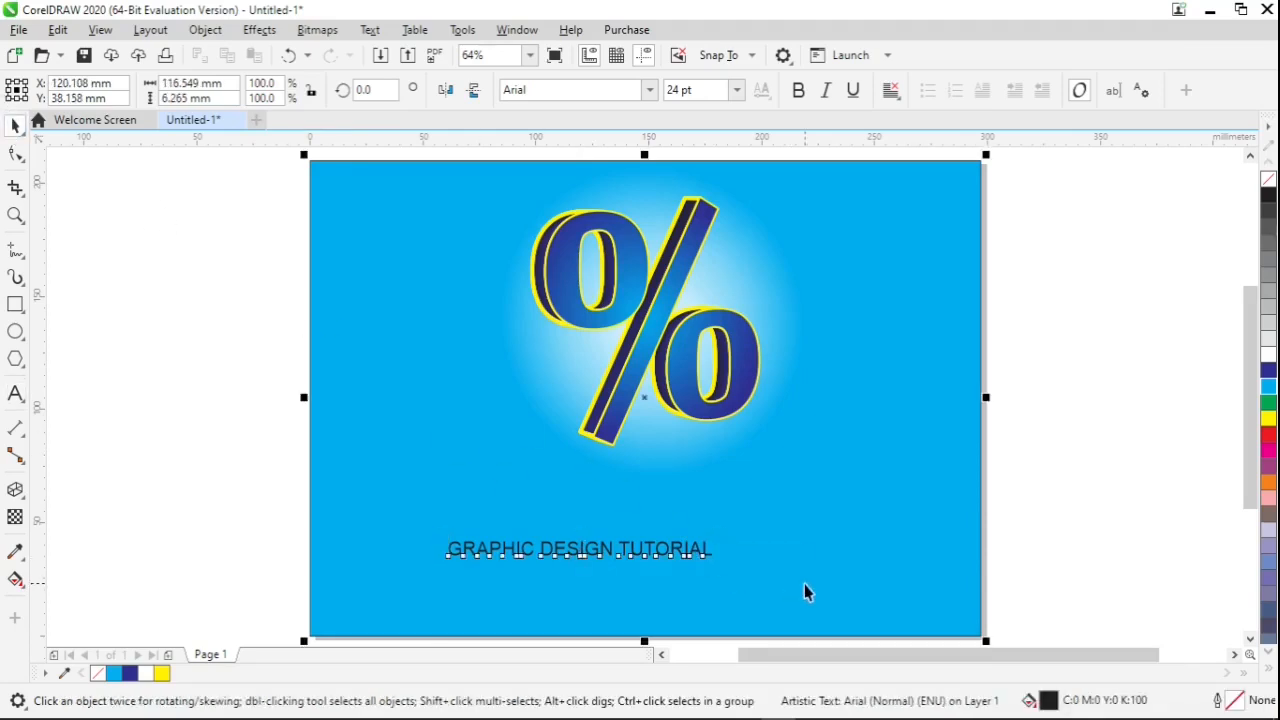
pyautogui.press('c')
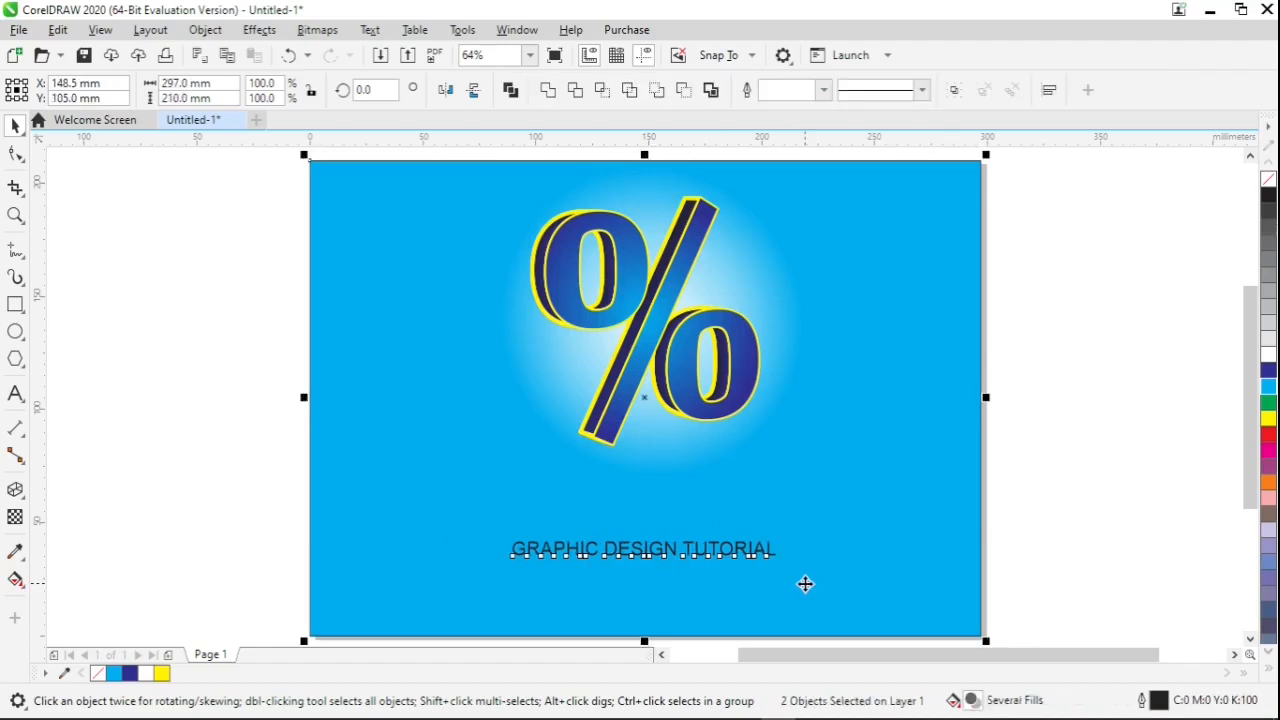
pyautogui.click(1027, 530)
# Step: Set the text's font to Cooper Black and enlarge it proportionally from its center to about 258 mm wide
pyautogui.click(769, 553)
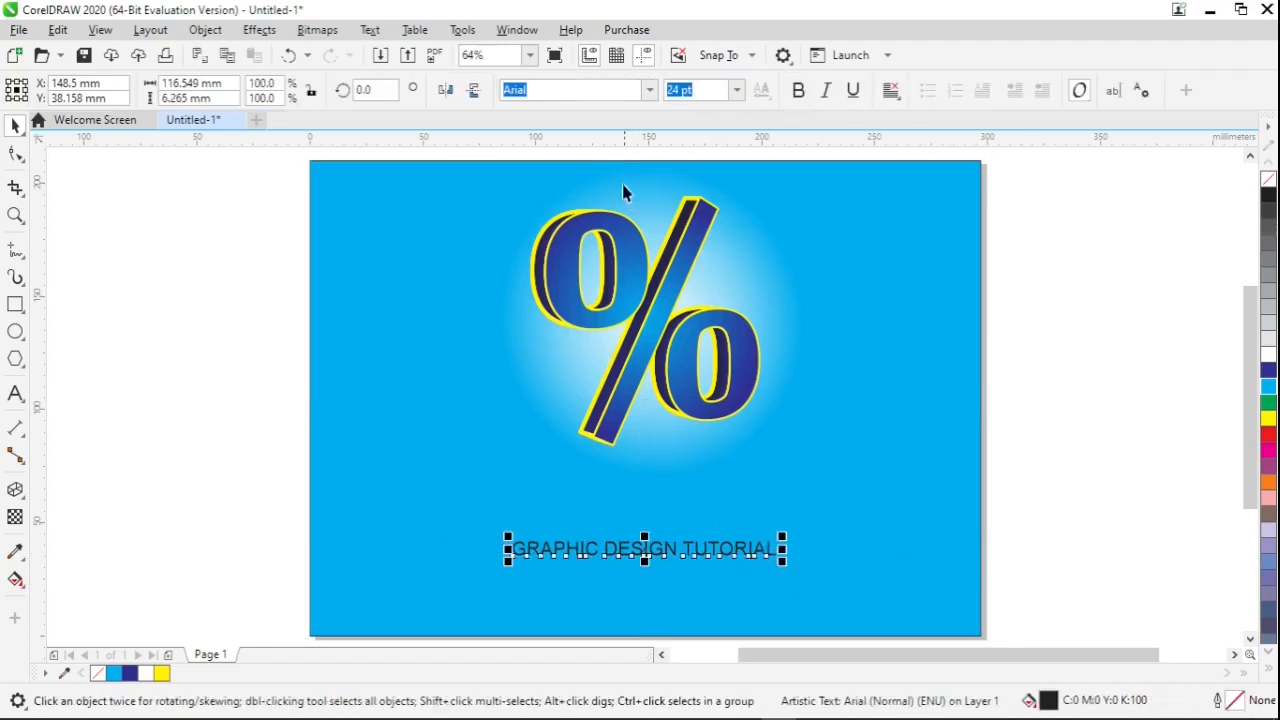
pyautogui.click(651, 92)
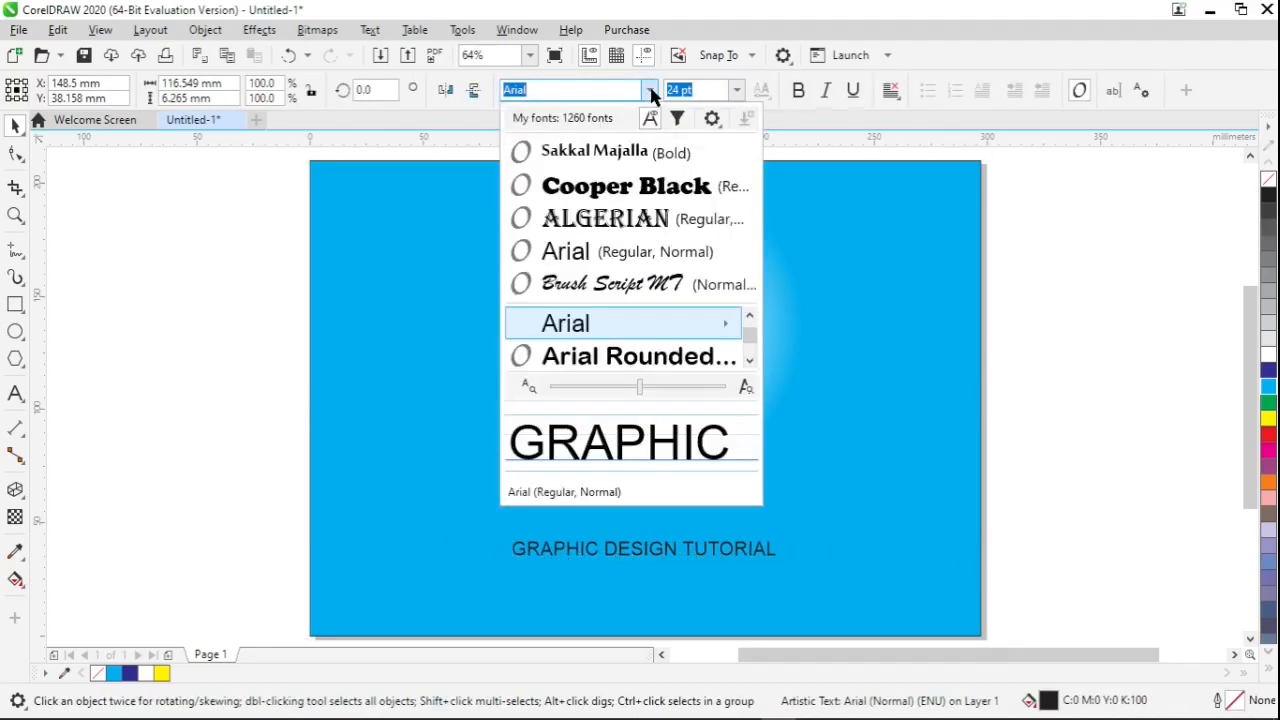
pyautogui.click(652, 190)
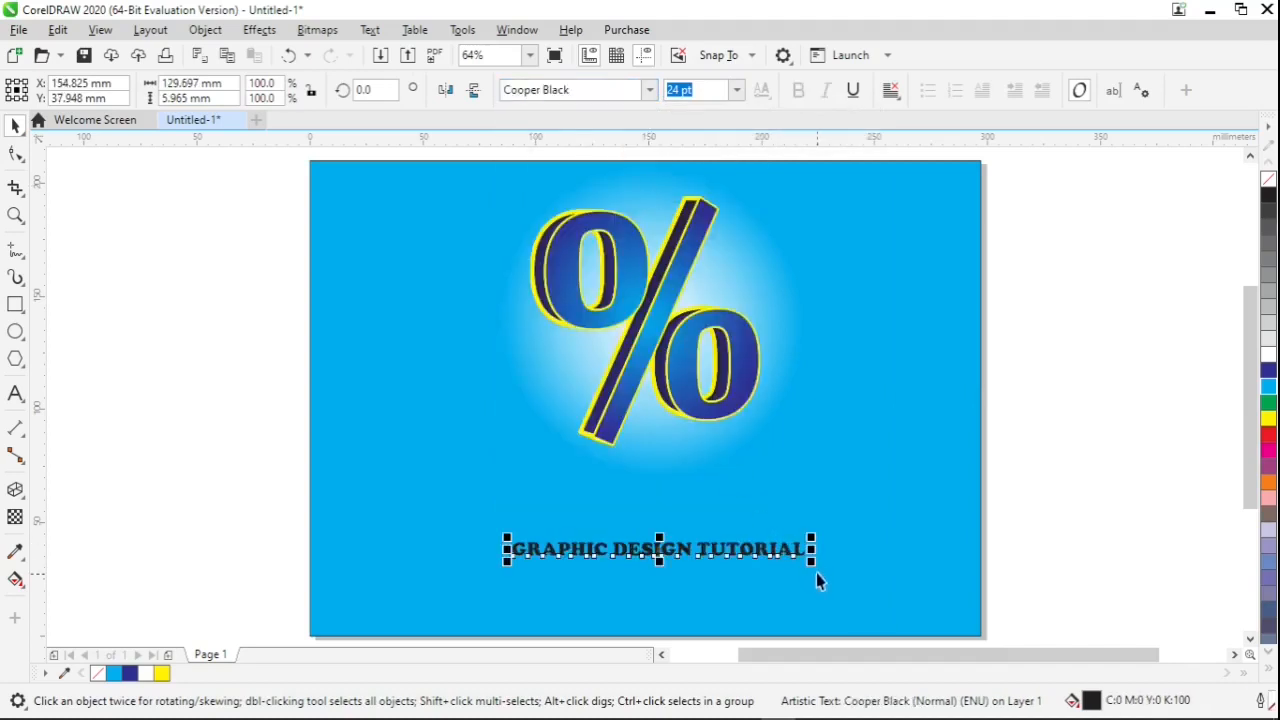
pyautogui.moveTo(816, 566); pyautogui.dragTo(950, 633)
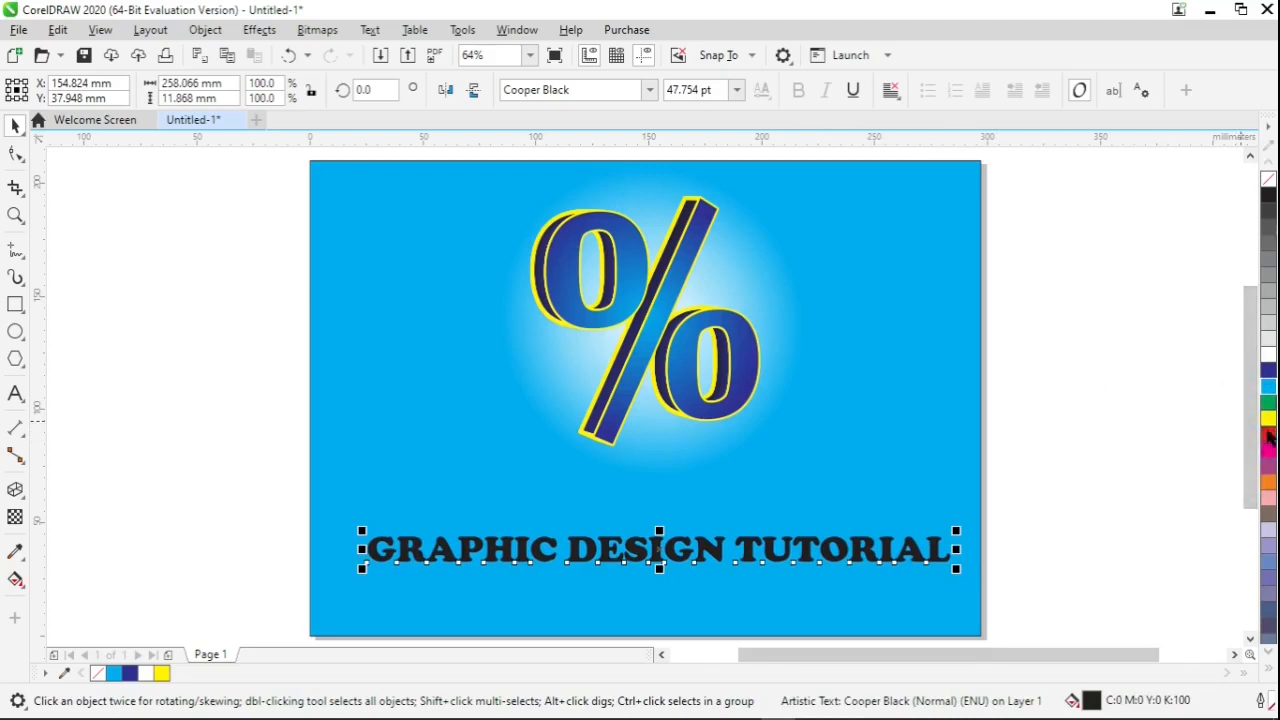
# Step: Fill the text red and give it a yellow 4 pt outline with round corners and caps, behind the fill and scaling with the object
pyautogui.click(1268, 436)
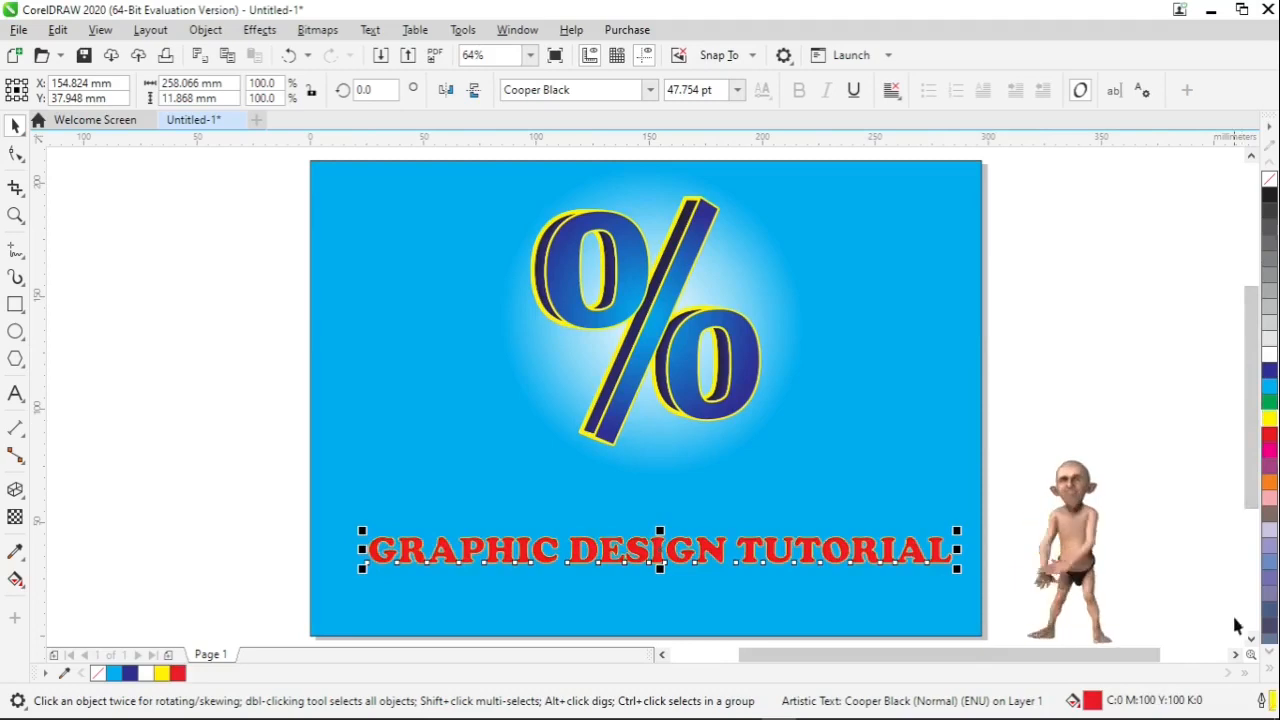
pyautogui.doubleClick(1264, 700)
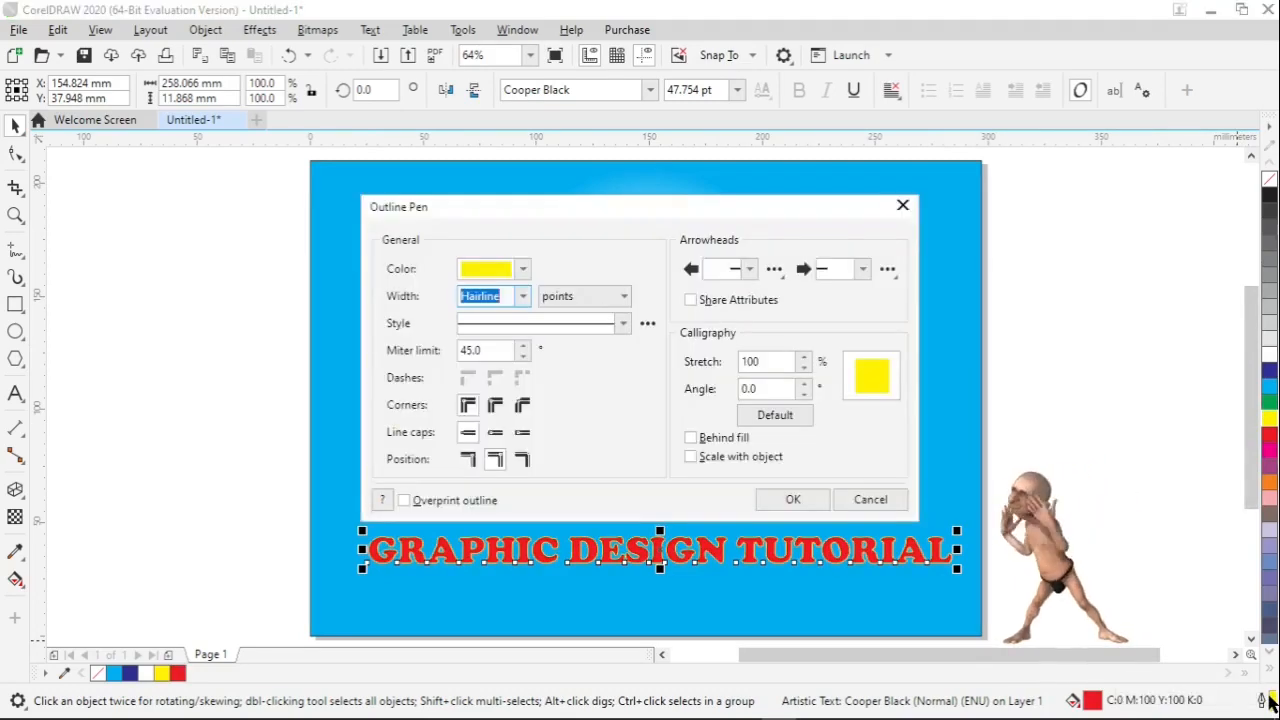
pyautogui.click(690, 456)
pyautogui.click(690, 437)
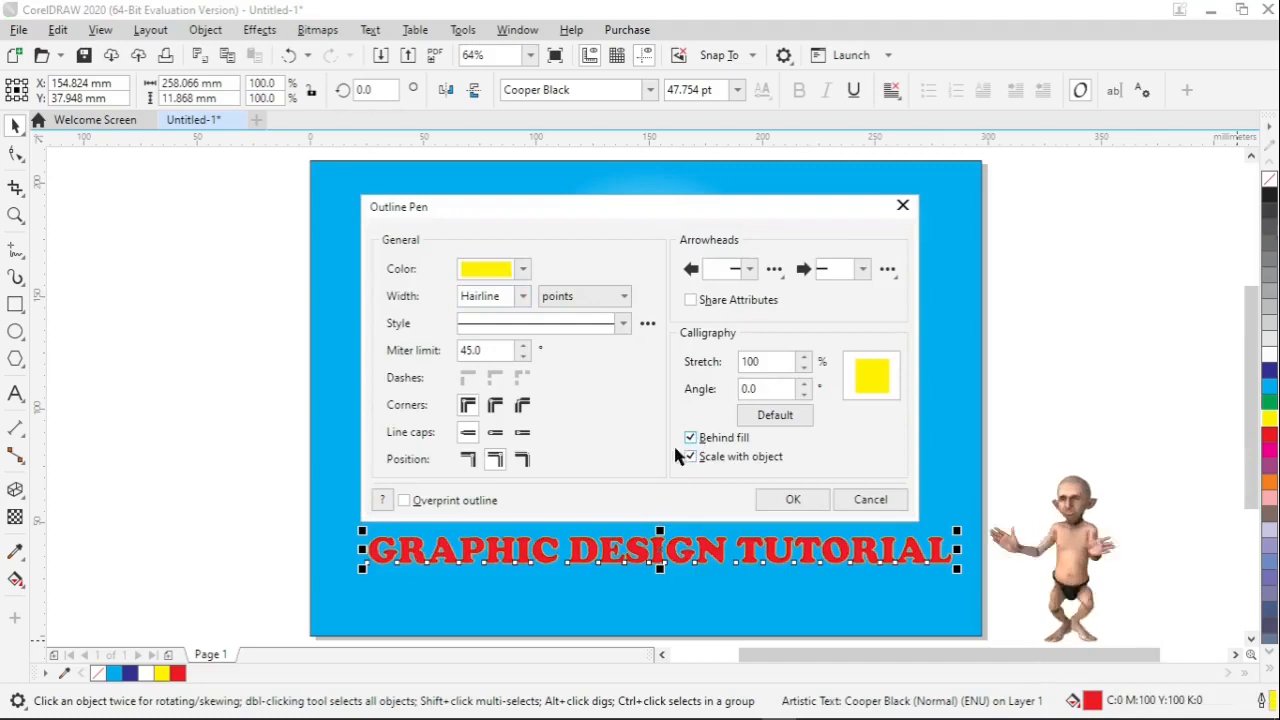
pyautogui.click(495, 432)
pyautogui.click(495, 405)
pyautogui.click(521, 296)
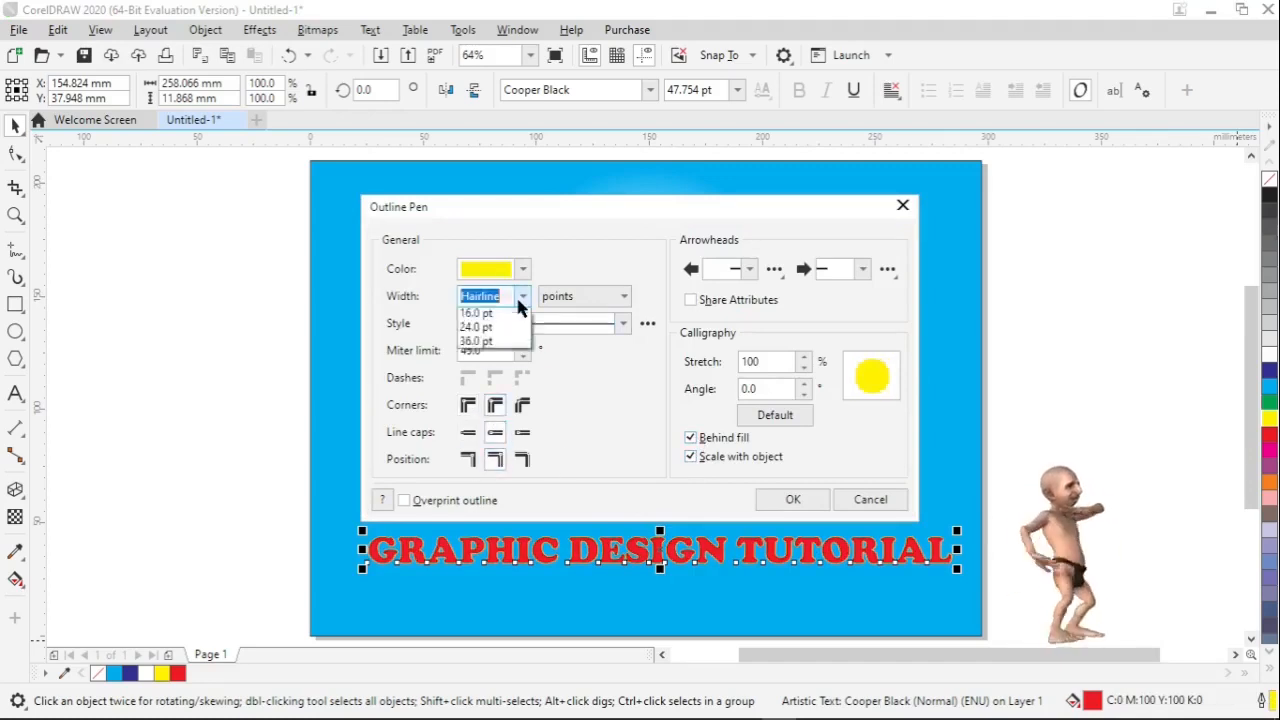
pyautogui.click(506, 424)
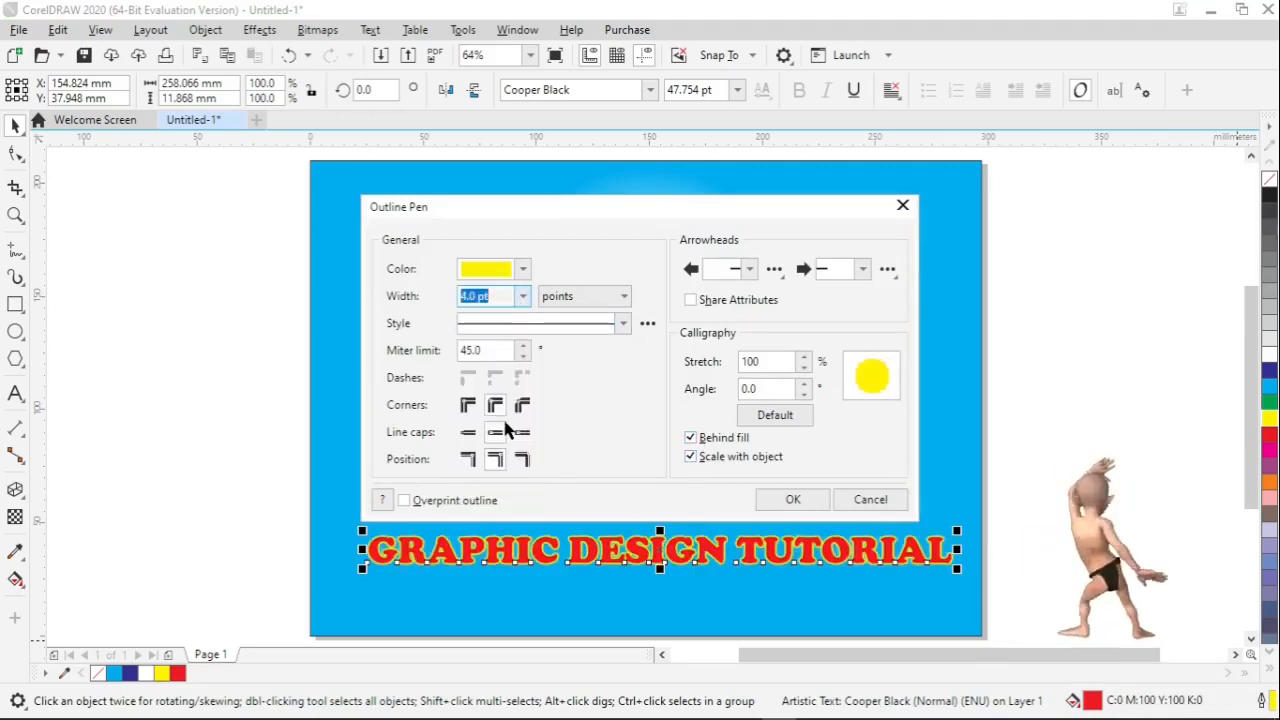
pyautogui.click(792, 499)
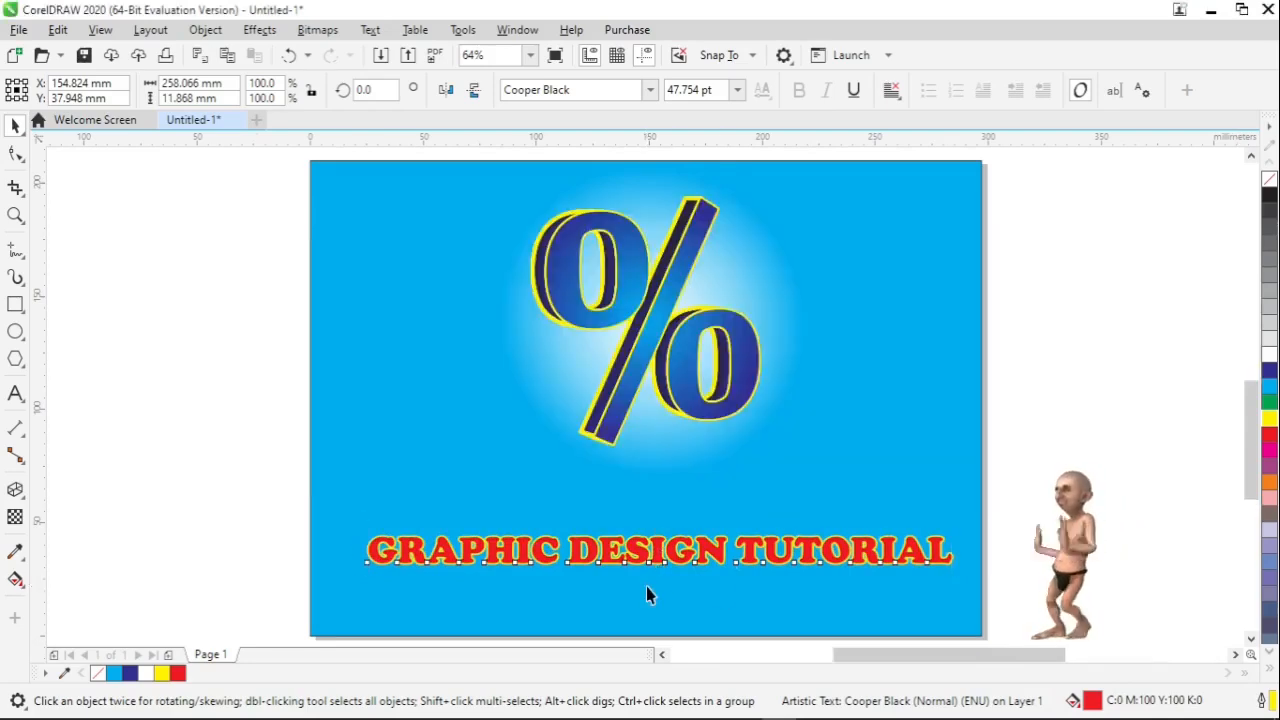
# Step: Stretch the title text vertically from its center to about 23 mm tall
pyautogui.scroll(2, 646, 595)
pyautogui.moveTo(672, 545)
pyautogui.mouseDown()
pyautogui.moveTo(679, 588)
pyautogui.moveTo(677, 570)
pyautogui.mouseUp()
pyautogui.moveTo(676, 566); pyautogui.dragTo(684, 576)
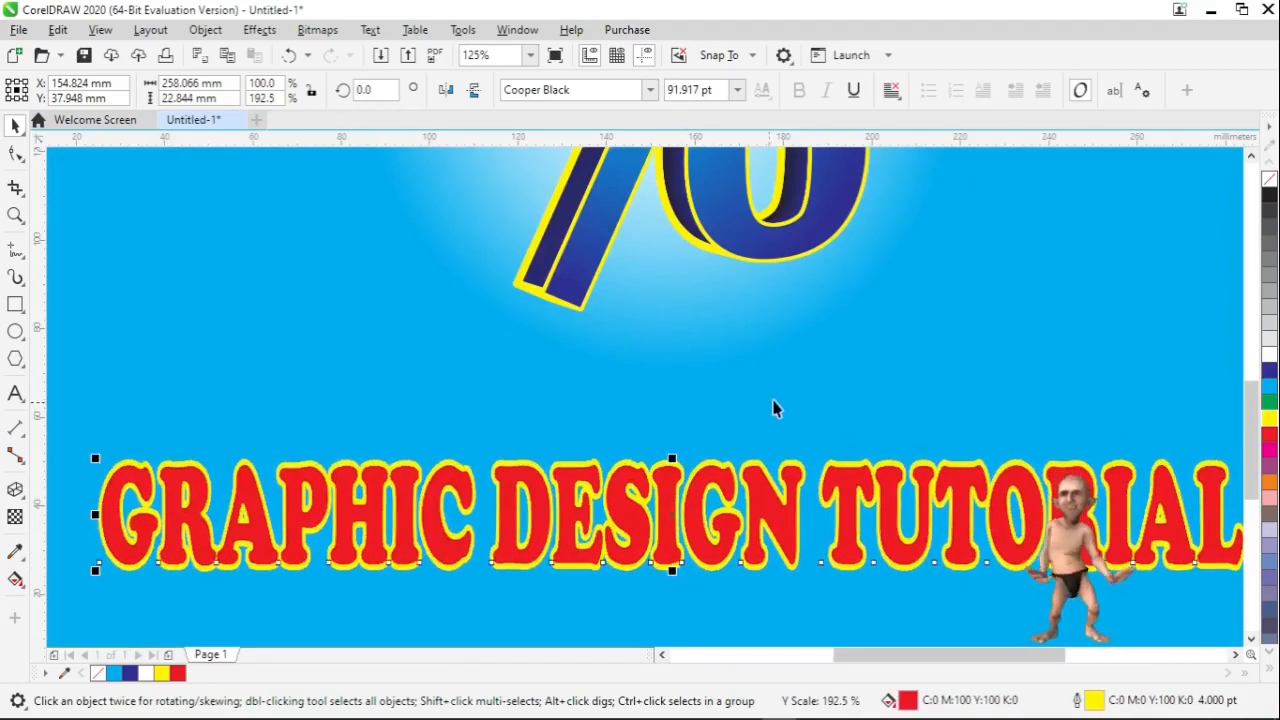
pyautogui.hotkey('shift', 'F4')
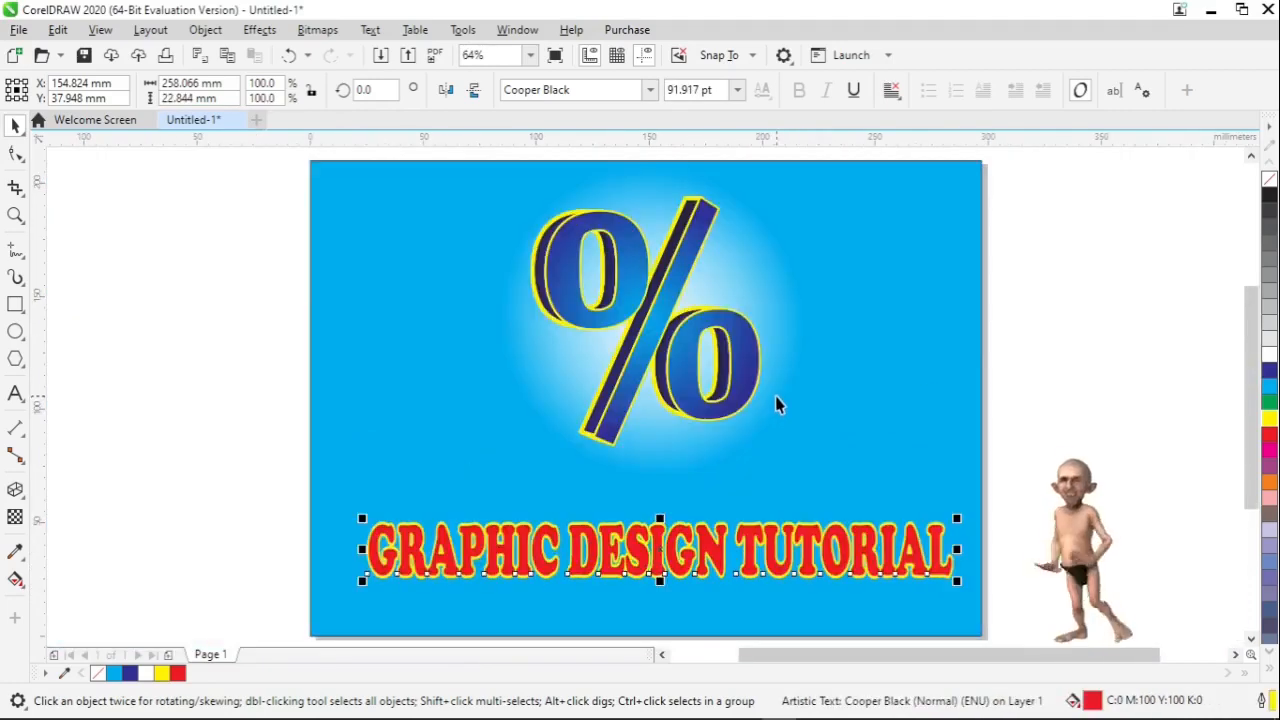
pyautogui.press('Escape')
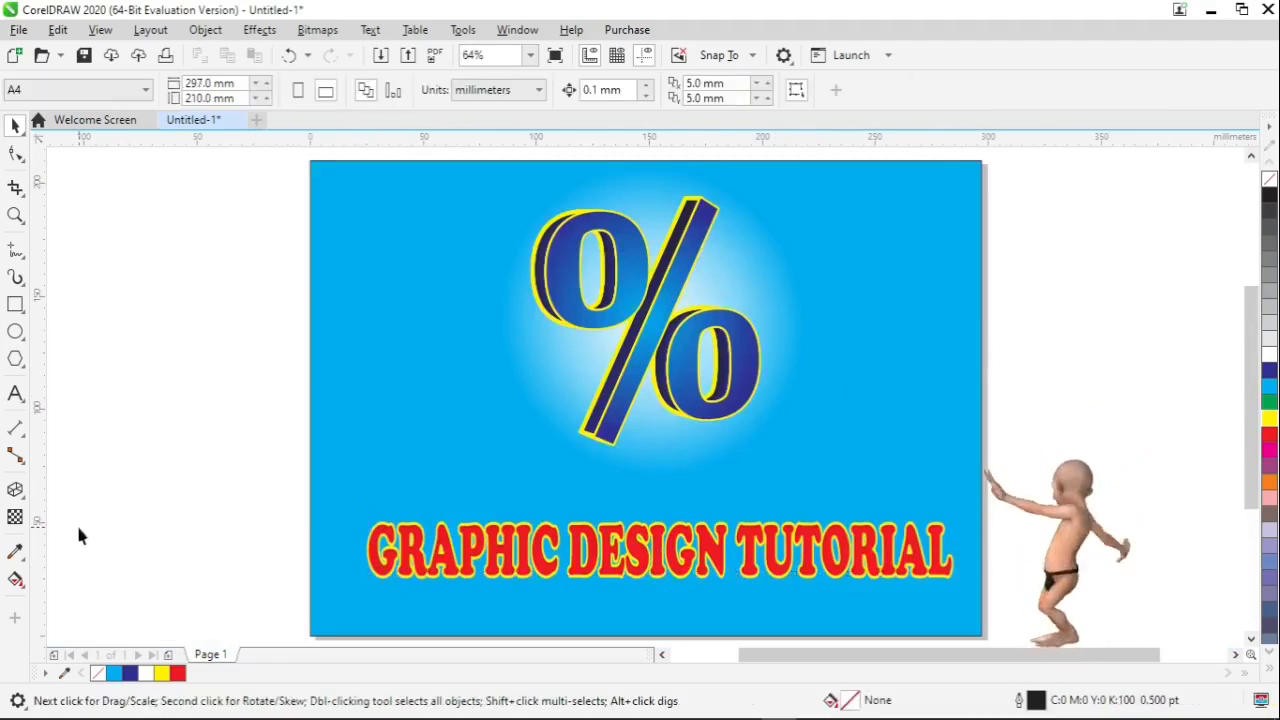
# Step: Add a black perspective drop shadow beneath the percent sign with 74 opacity, a 270° angle and a stretch of 13
pyautogui.click(23, 496)
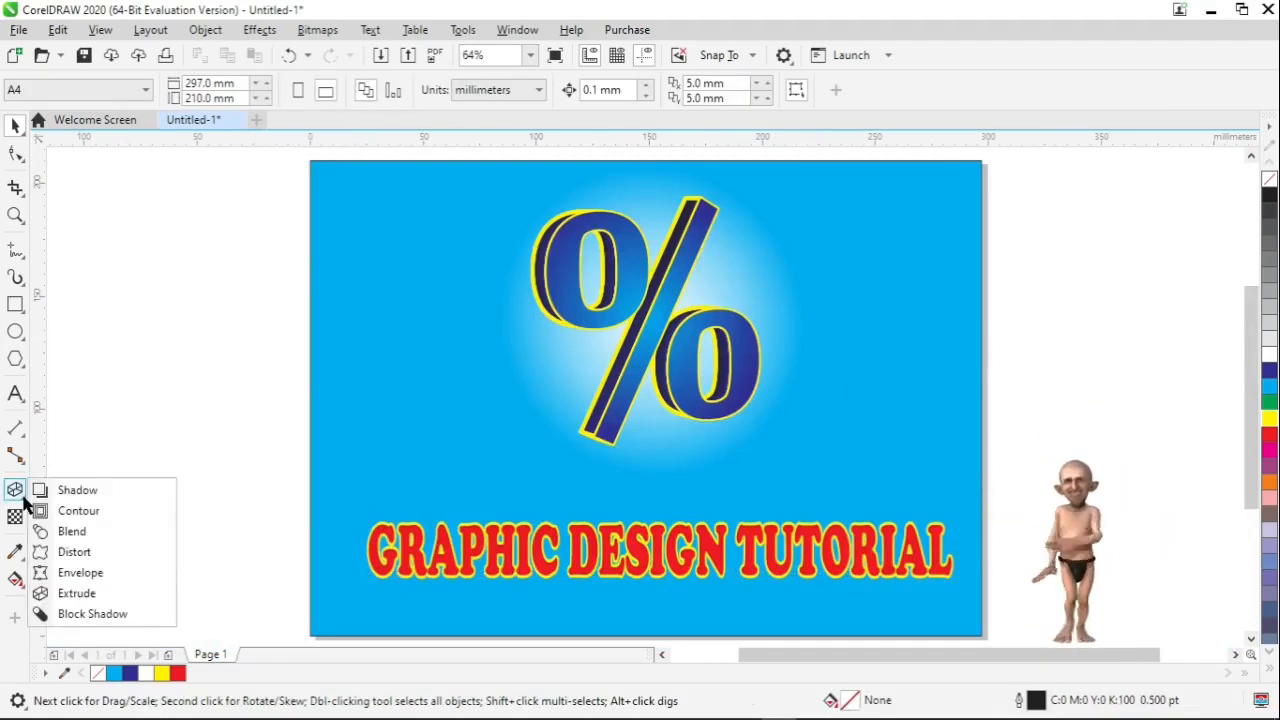
pyautogui.click(66, 491)
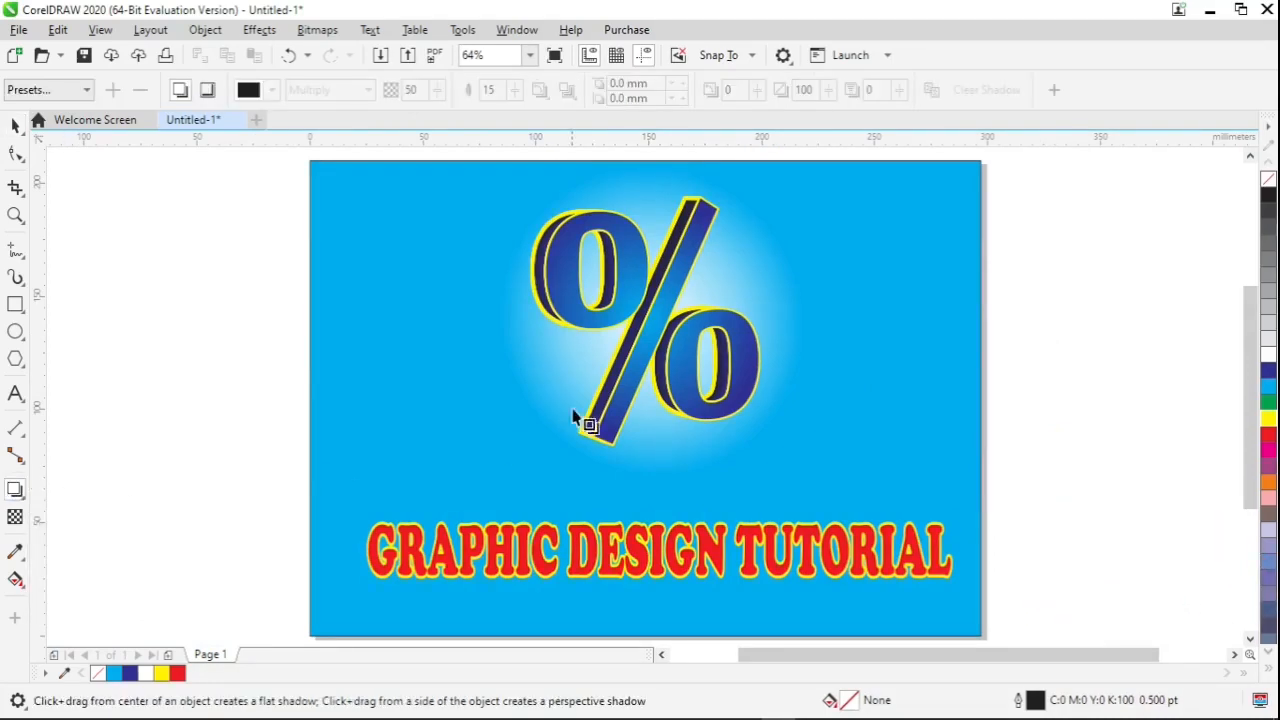
pyautogui.click(634, 360)
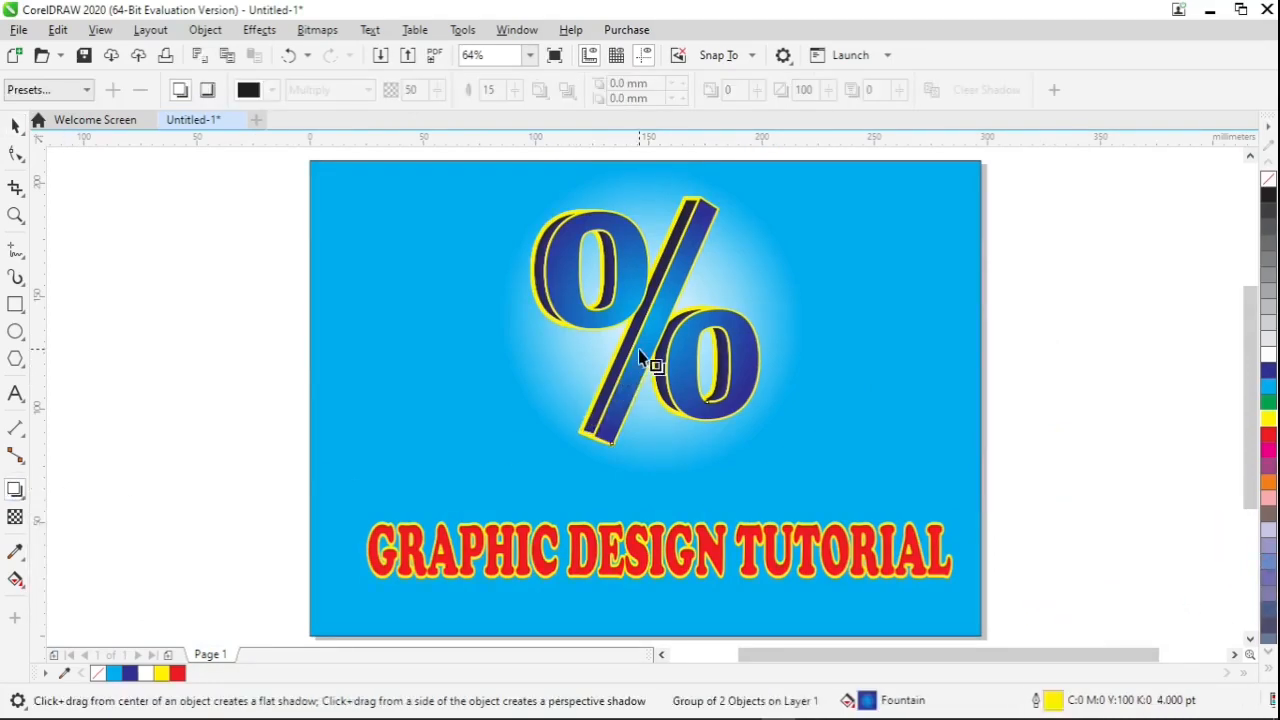
pyautogui.moveTo(638, 349); pyautogui.dragTo(644, 451)
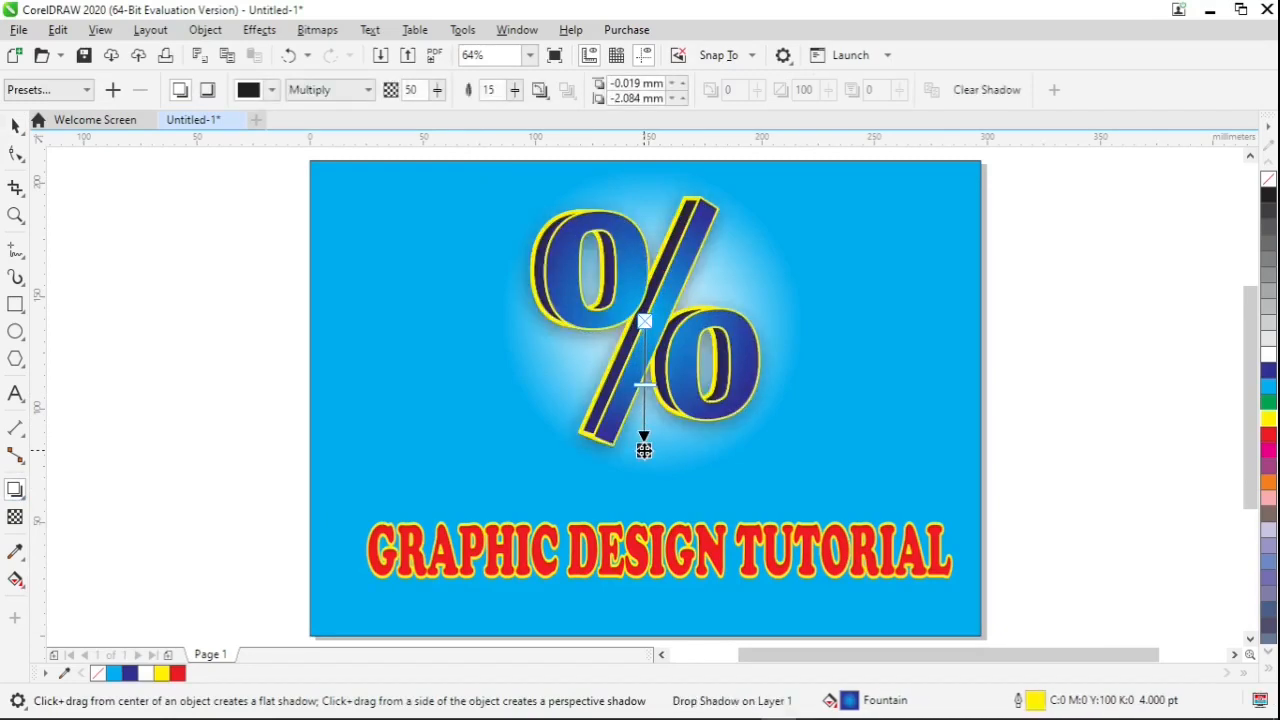
pyautogui.hotkey('ctrl', 'z')
pyautogui.moveTo(645, 445)
pyautogui.mouseDown()
pyautogui.moveTo(548, 415)
pyautogui.moveTo(577, 430)
pyautogui.moveTo(597, 466)
pyautogui.moveTo(626, 474)
pyautogui.moveTo(643, 458)
pyautogui.mouseUp()
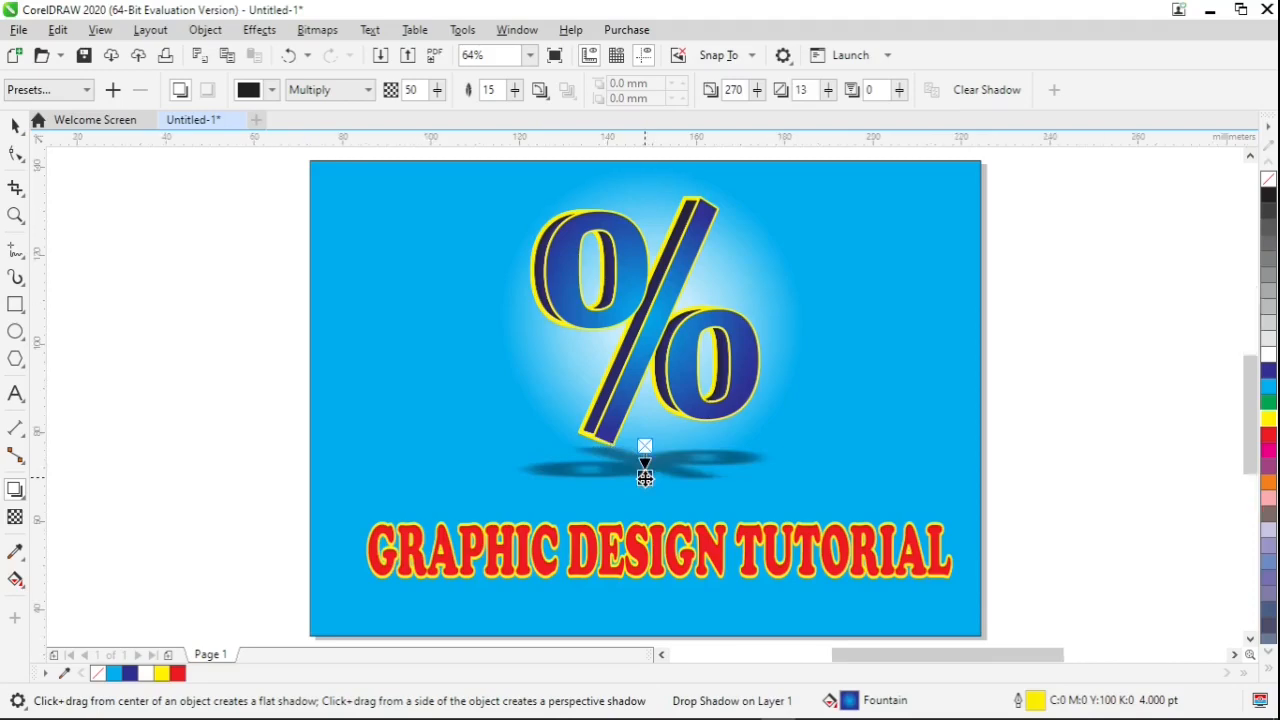
pyautogui.scroll(4, 643, 458)
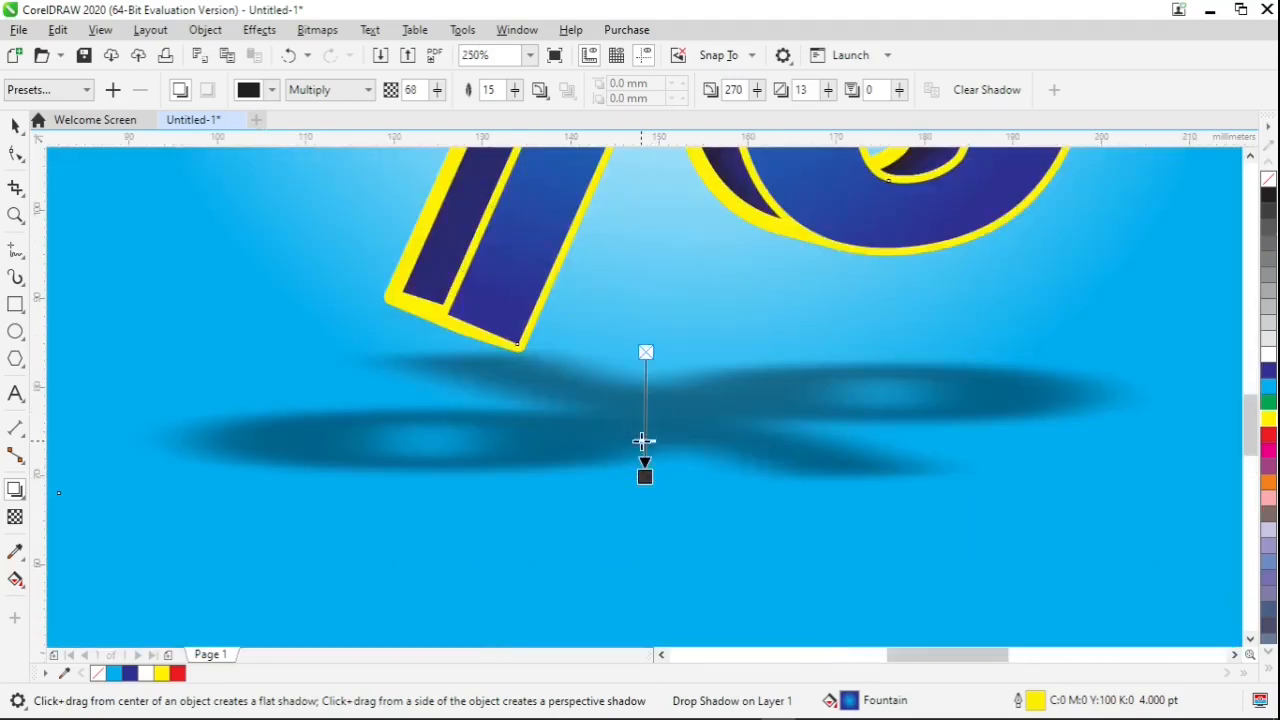
pyautogui.scroll(-4, 791, 398)
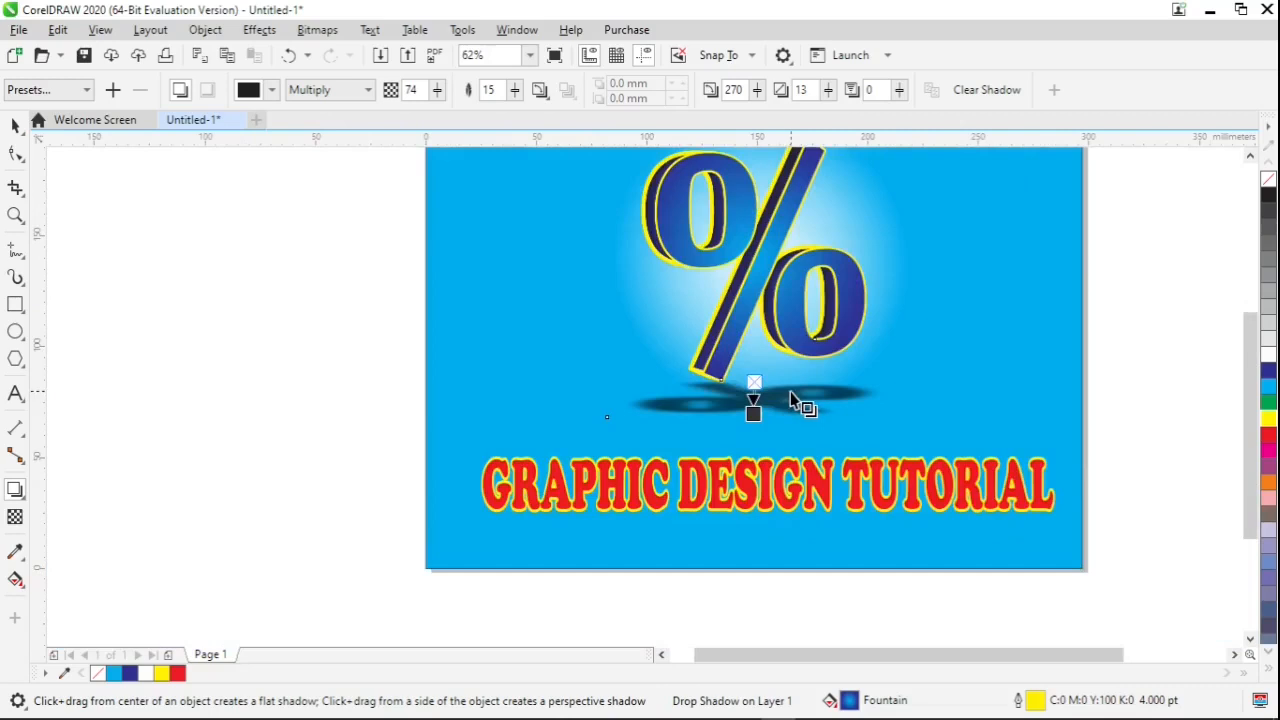
pyautogui.press('F4')
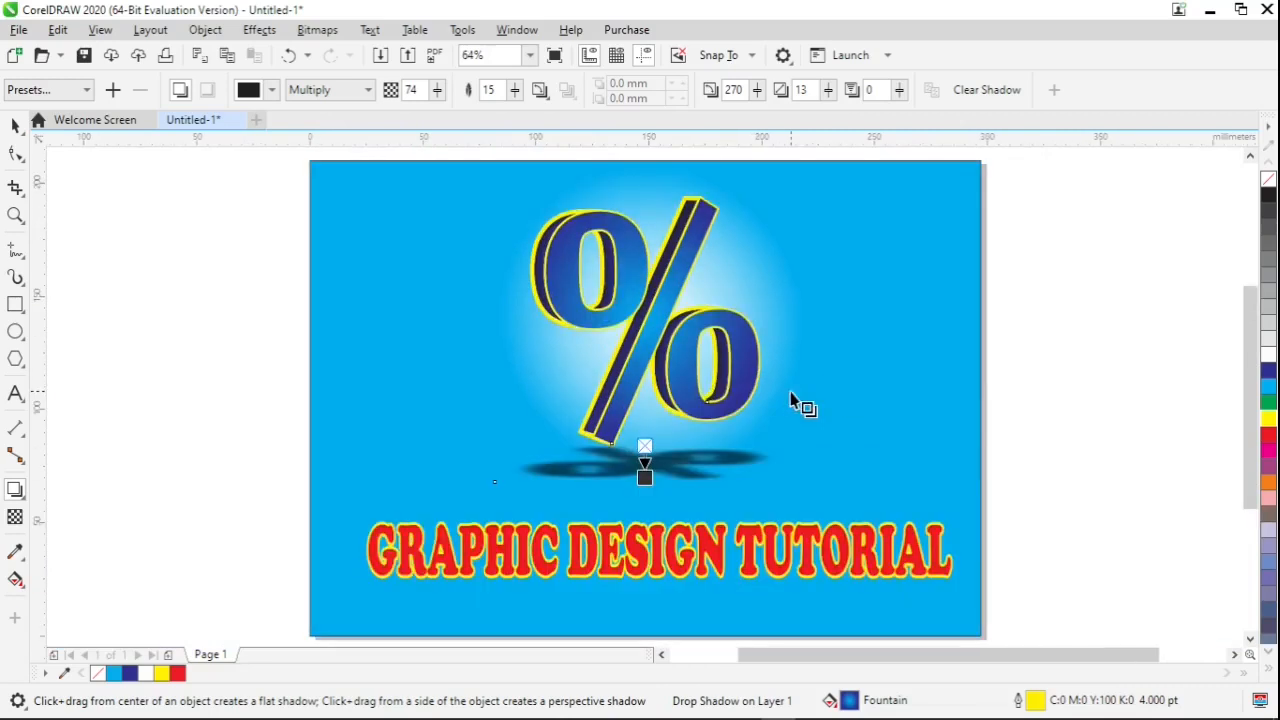
# Step: Add a black drop shadow falling below the title text with 94 opacity, an angle of about 271° and a stretch of about 129
pyautogui.click(640, 531)
pyautogui.moveTo(639, 528); pyautogui.dragTo(659, 579)
pyautogui.scroll(2, 655, 602)
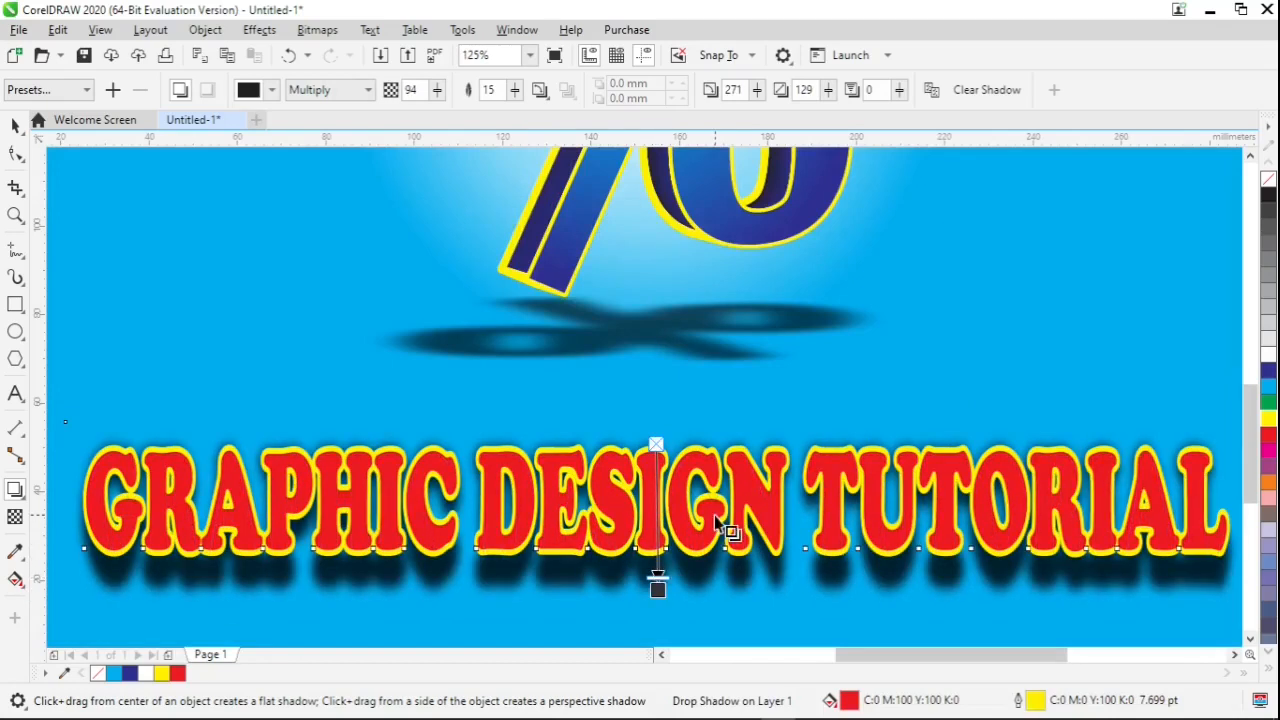
pyautogui.scroll(-3, 716, 518)
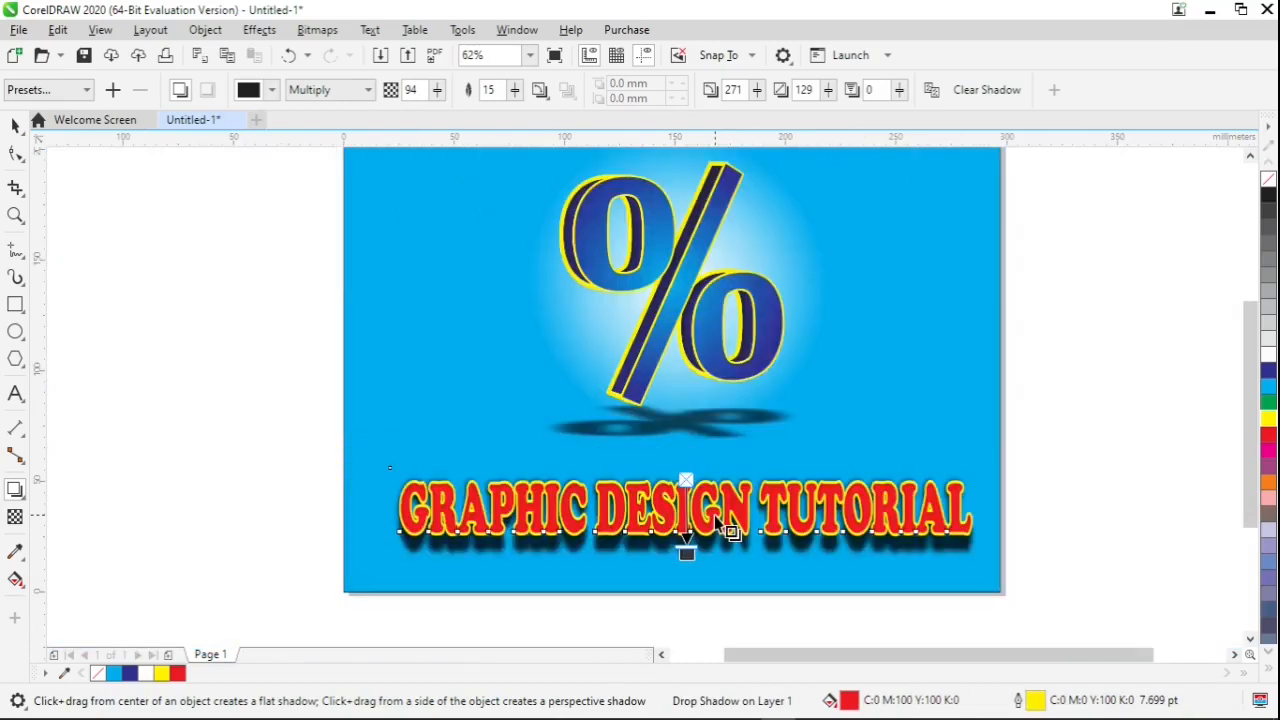
pyautogui.press('space')
pyautogui.click(1082, 353)
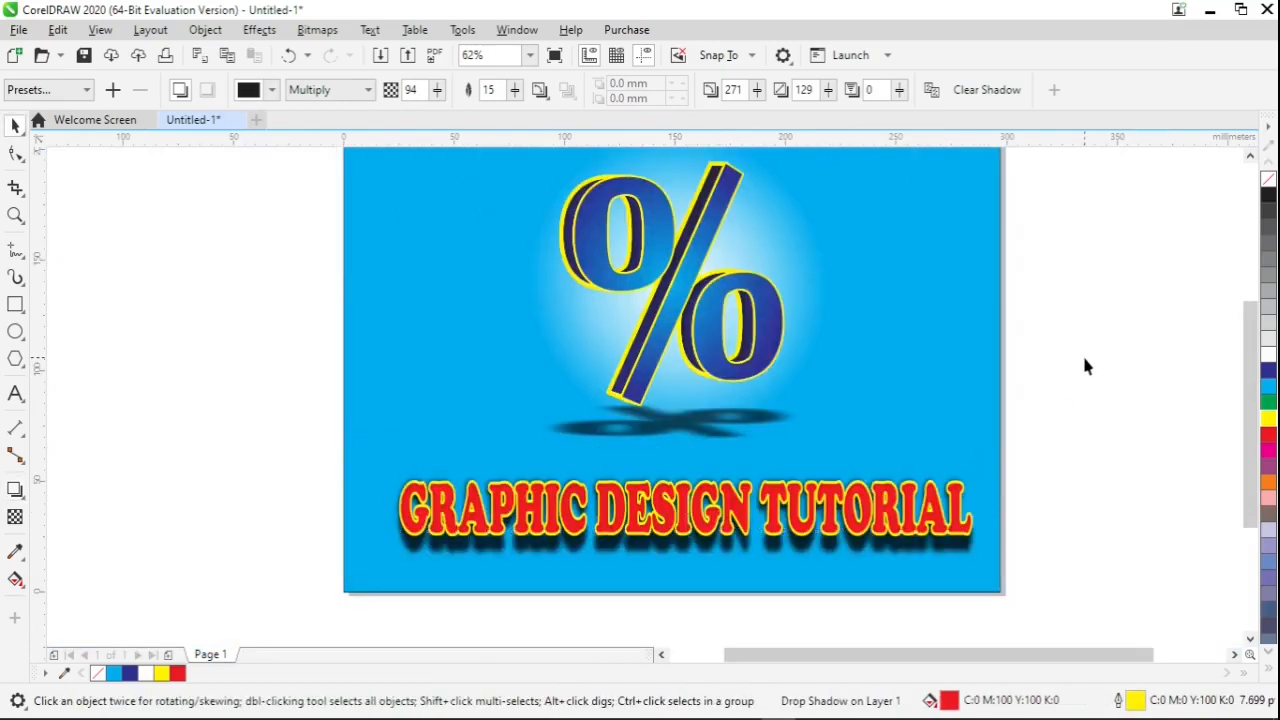
pyautogui.hotkey('shift', 'F4')
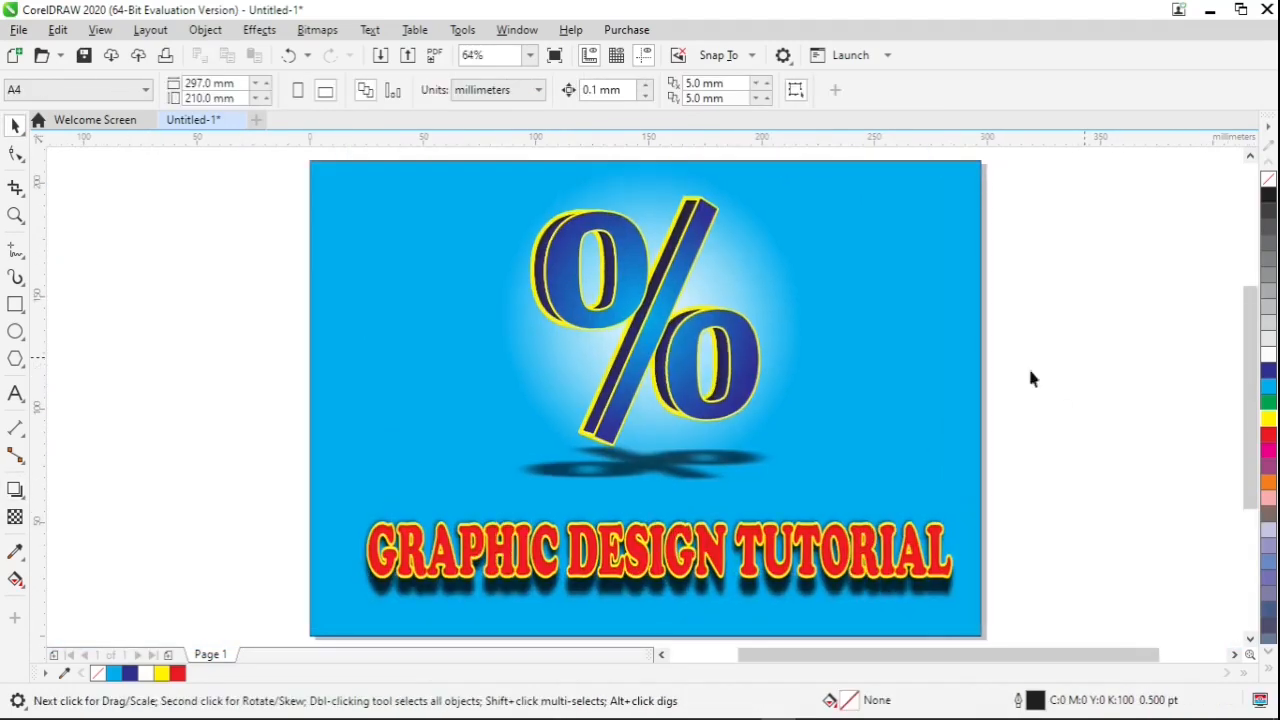
# Step: Add the artistic text "3D" between the percent sign and the background's left edge, enlarged proportionally to about 60 mm wide
pyautogui.click(16, 396)
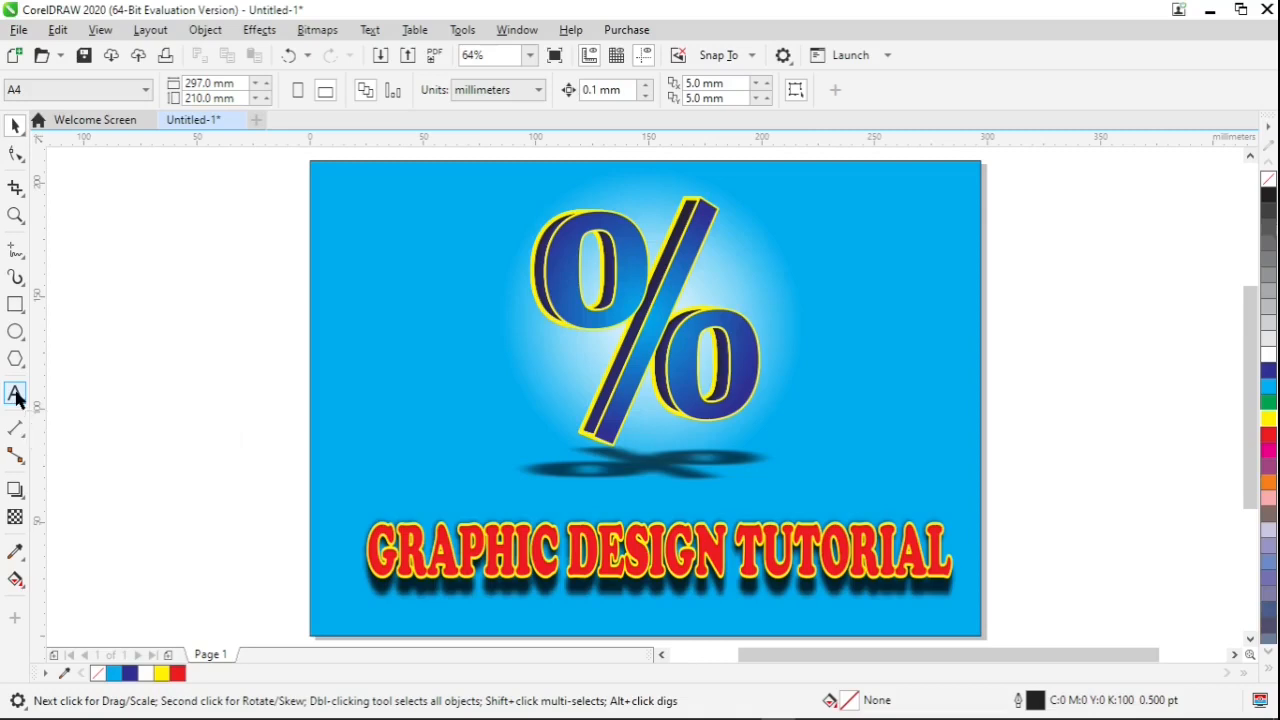
pyautogui.click(384, 419)
pyautogui.write('3D')
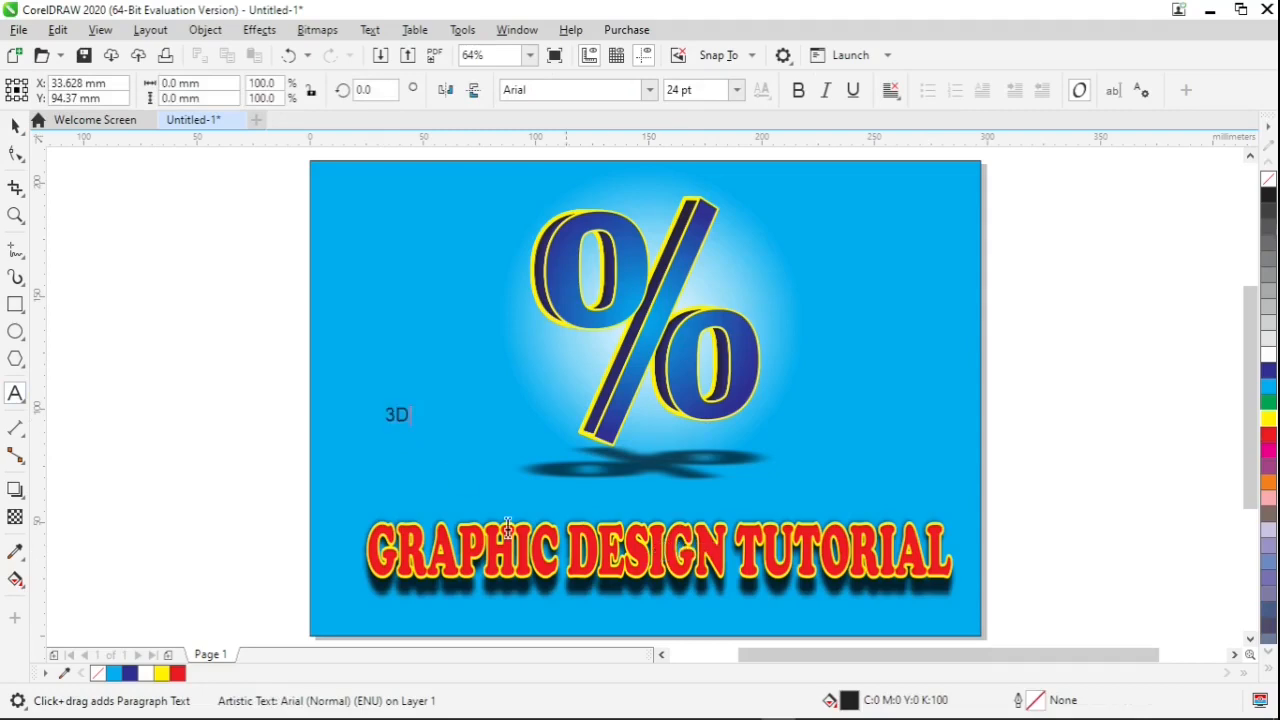
pyautogui.hotkey('ctrl', 'space')
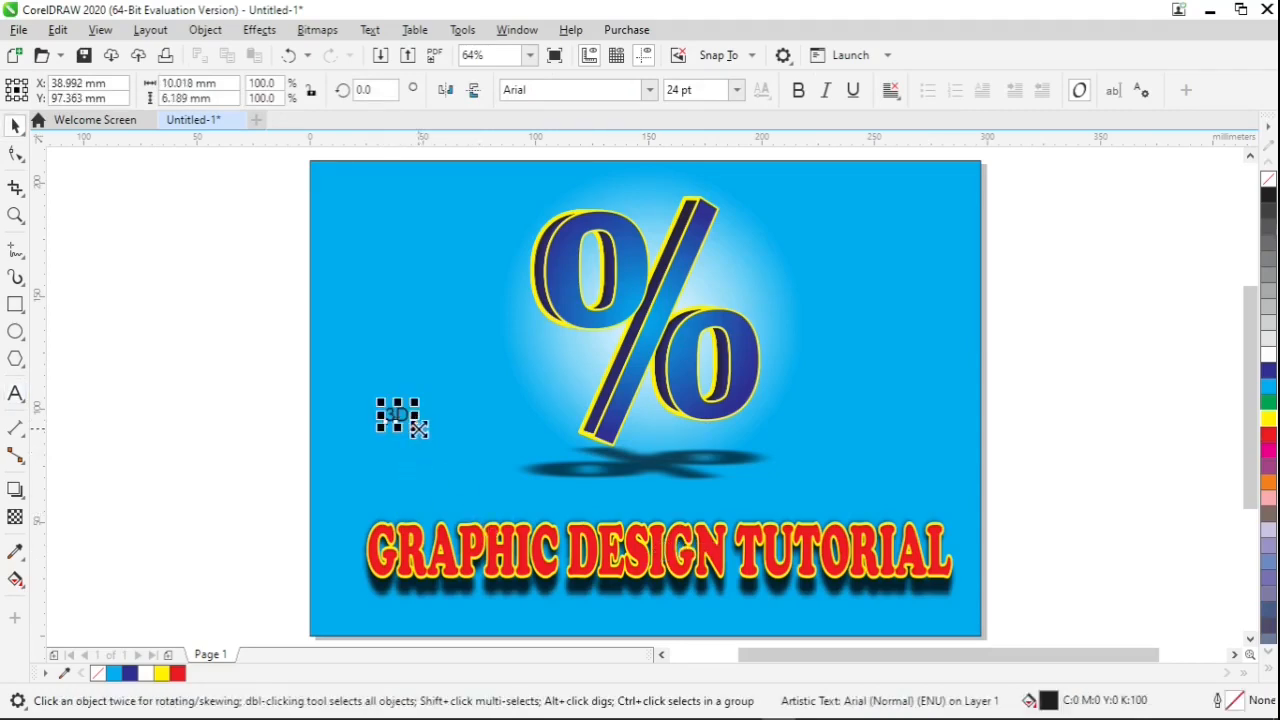
pyautogui.moveTo(419, 428); pyautogui.dragTo(471, 503)
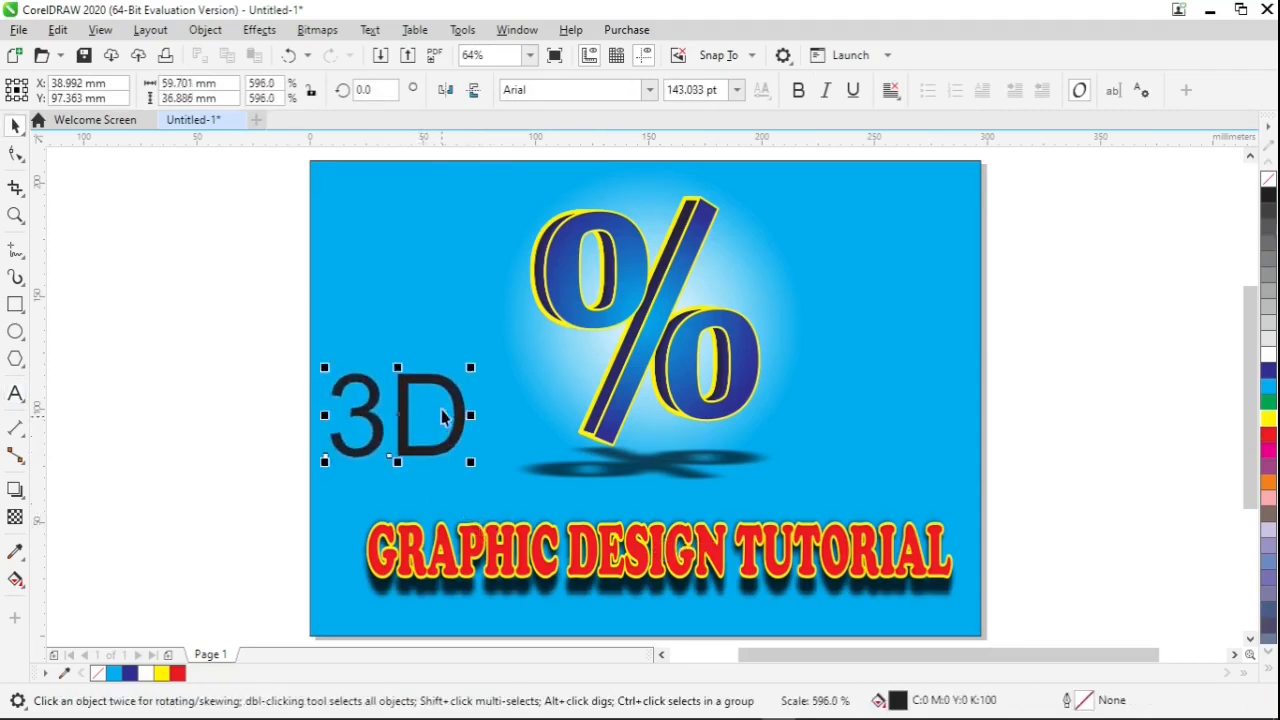
pyautogui.moveTo(458, 402); pyautogui.dragTo(474, 425)
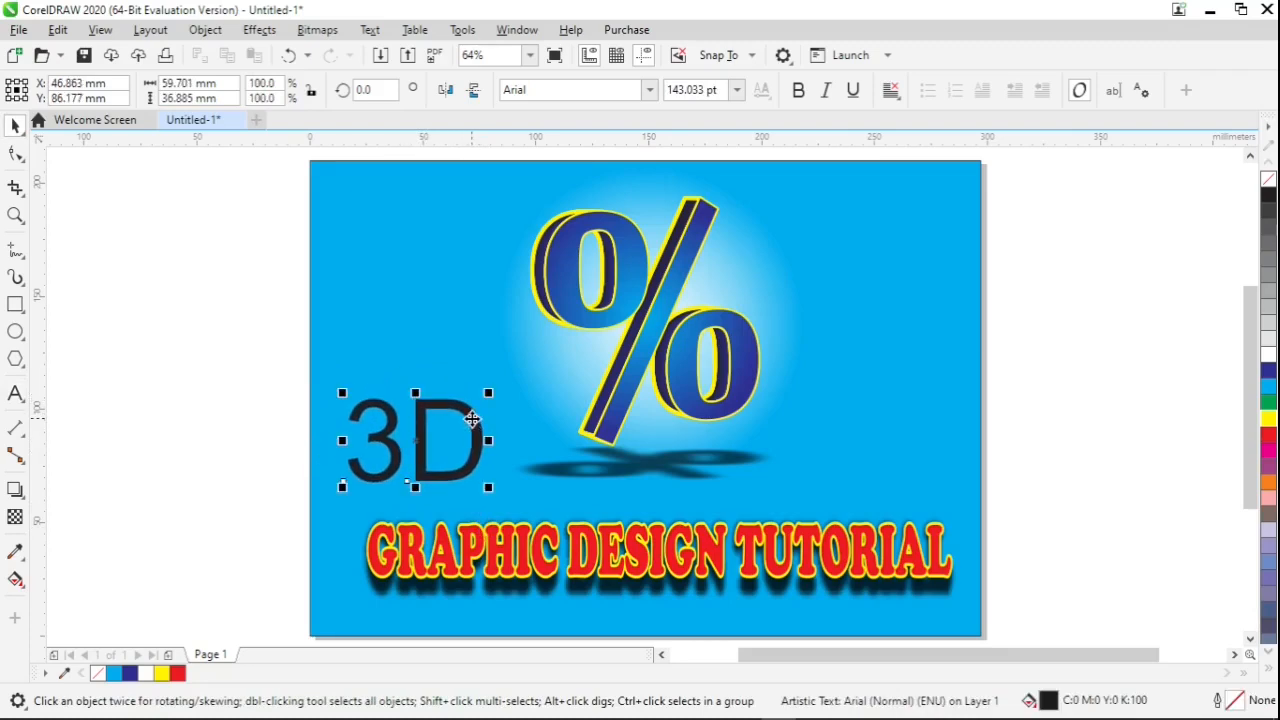
# Step: Set the "3D" text's font to Algerian and enlarge it to about 80 mm wide above the start of the title
pyautogui.click(649, 90)
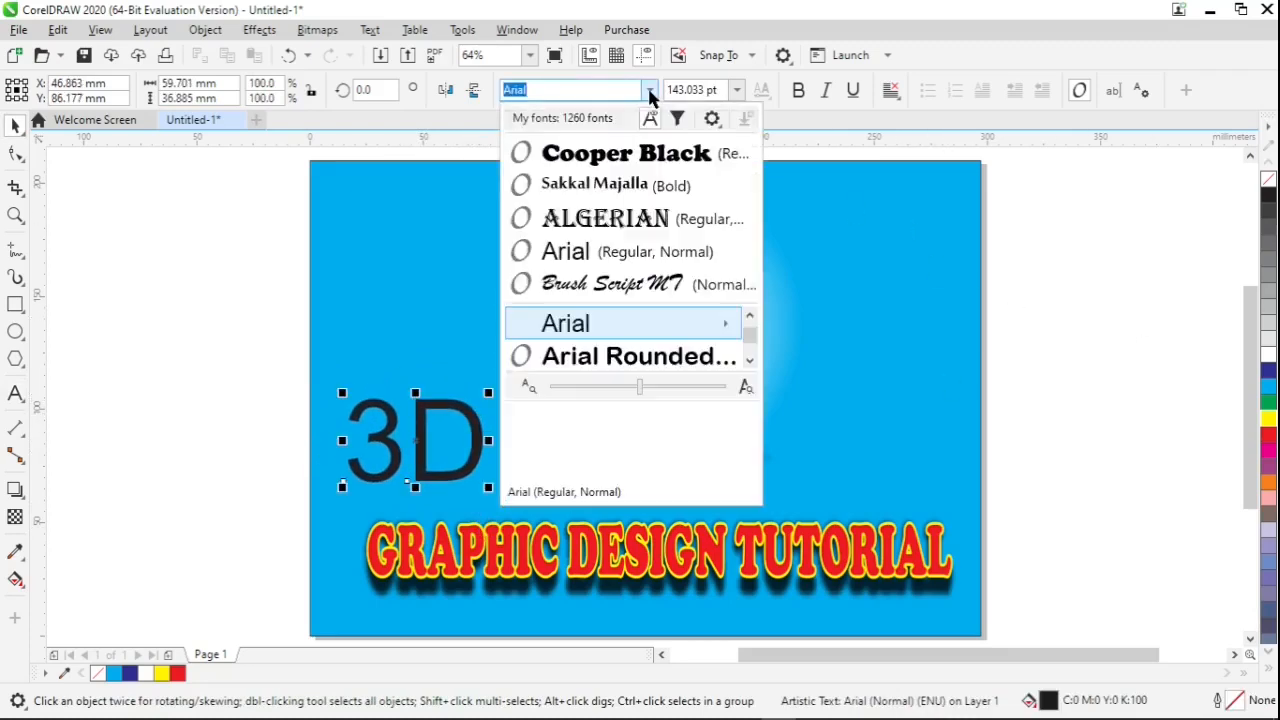
pyautogui.click(627, 219)
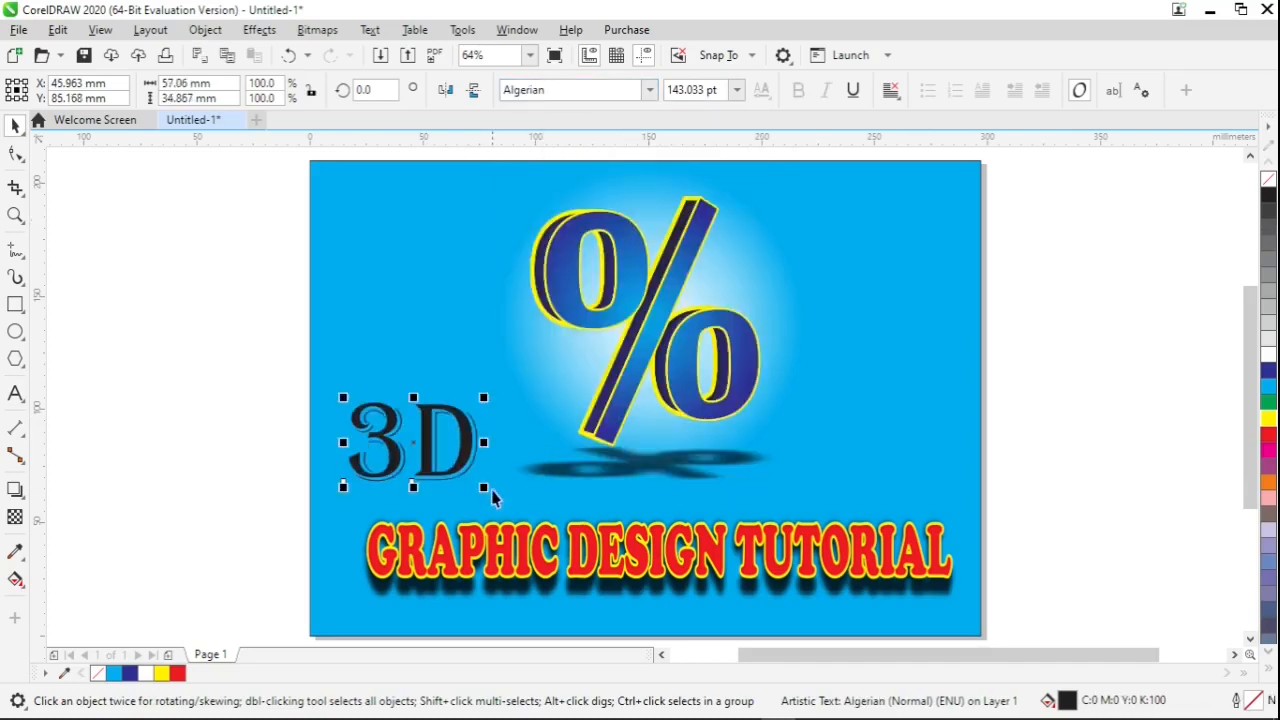
pyautogui.moveTo(488, 489); pyautogui.dragTo(503, 457)
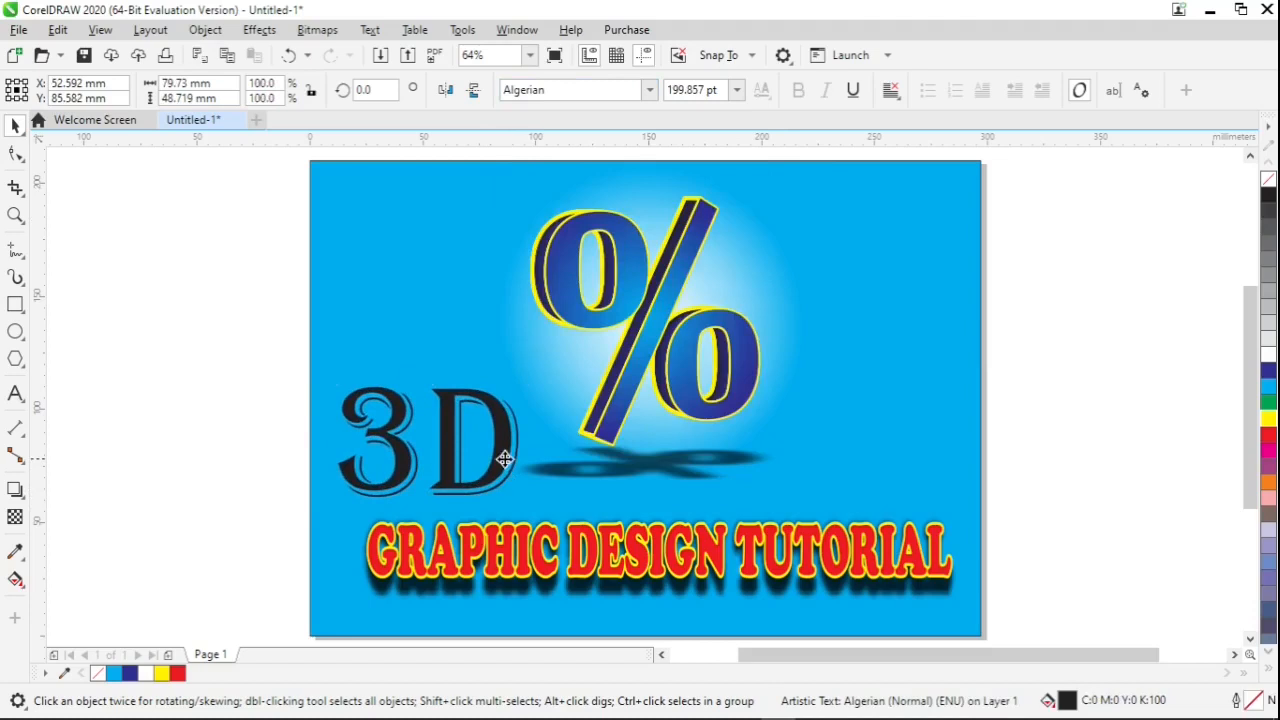
# Step: Fill the "3D" text green and give it a cyan 4 pt outline with round corners and caps, behind the fill and scaling with the object
pyautogui.click(1269, 402)
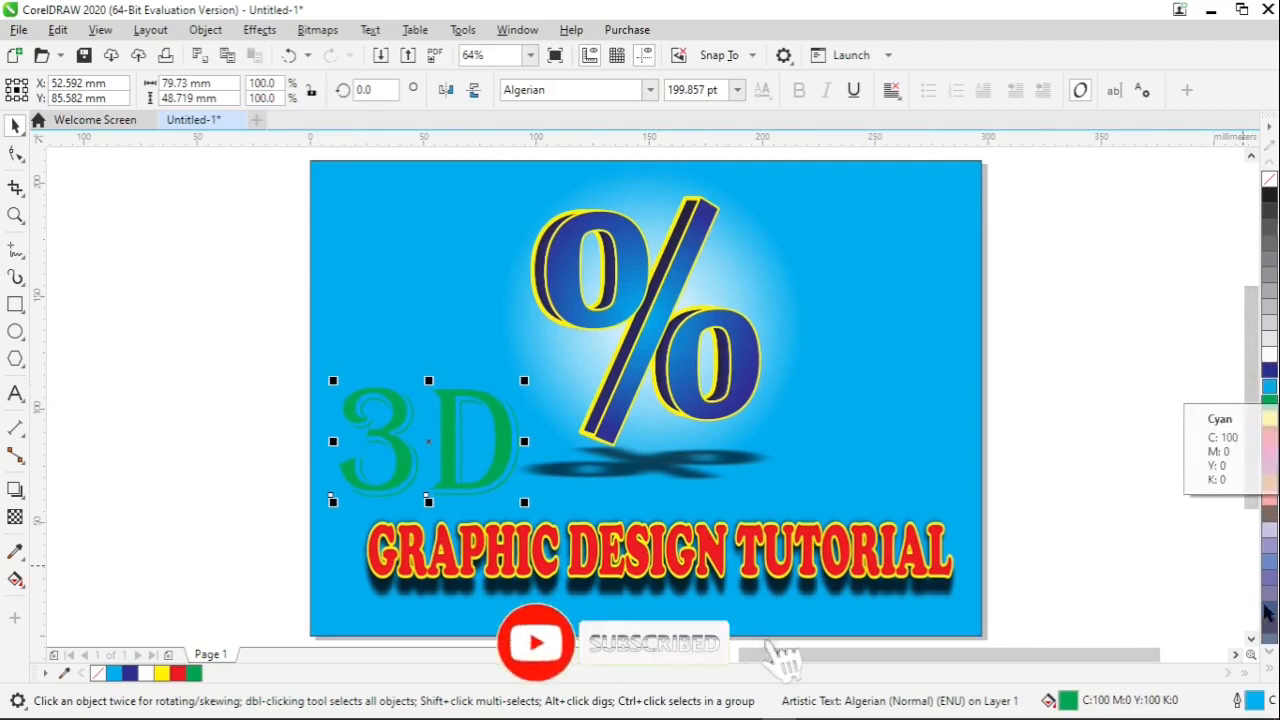
pyautogui.doubleClick(1254, 702)
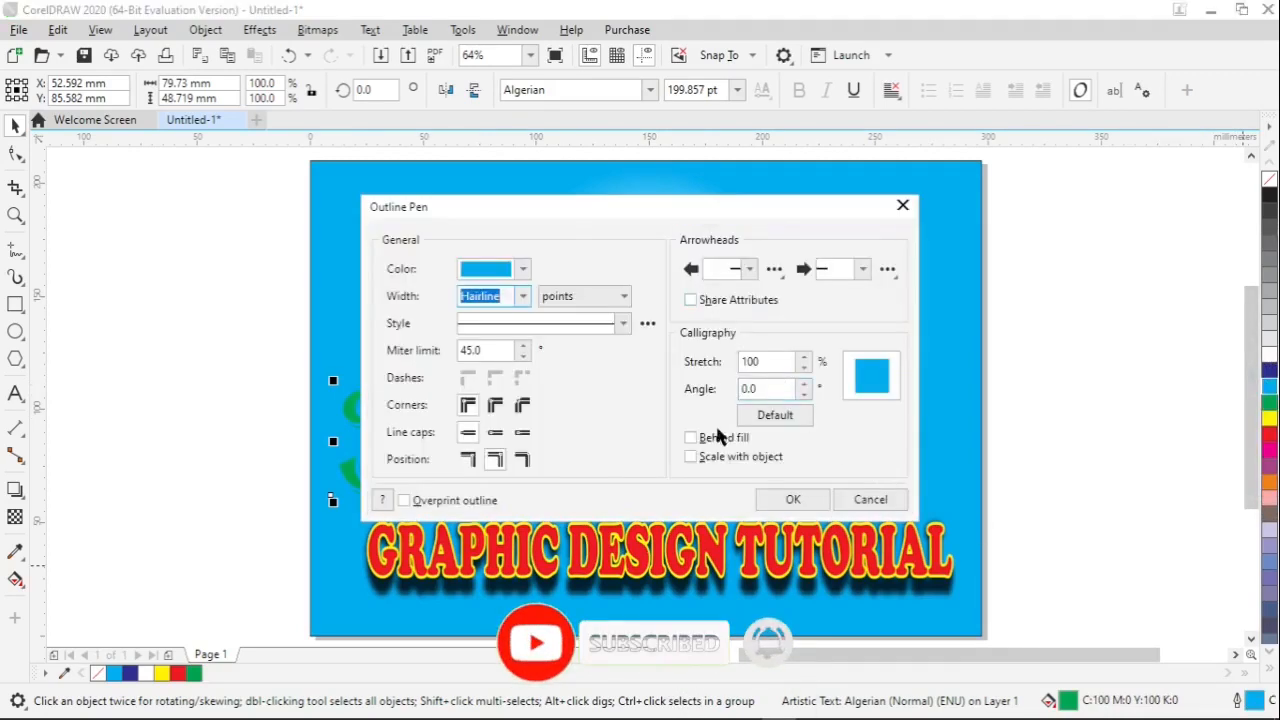
pyautogui.click(718, 437)
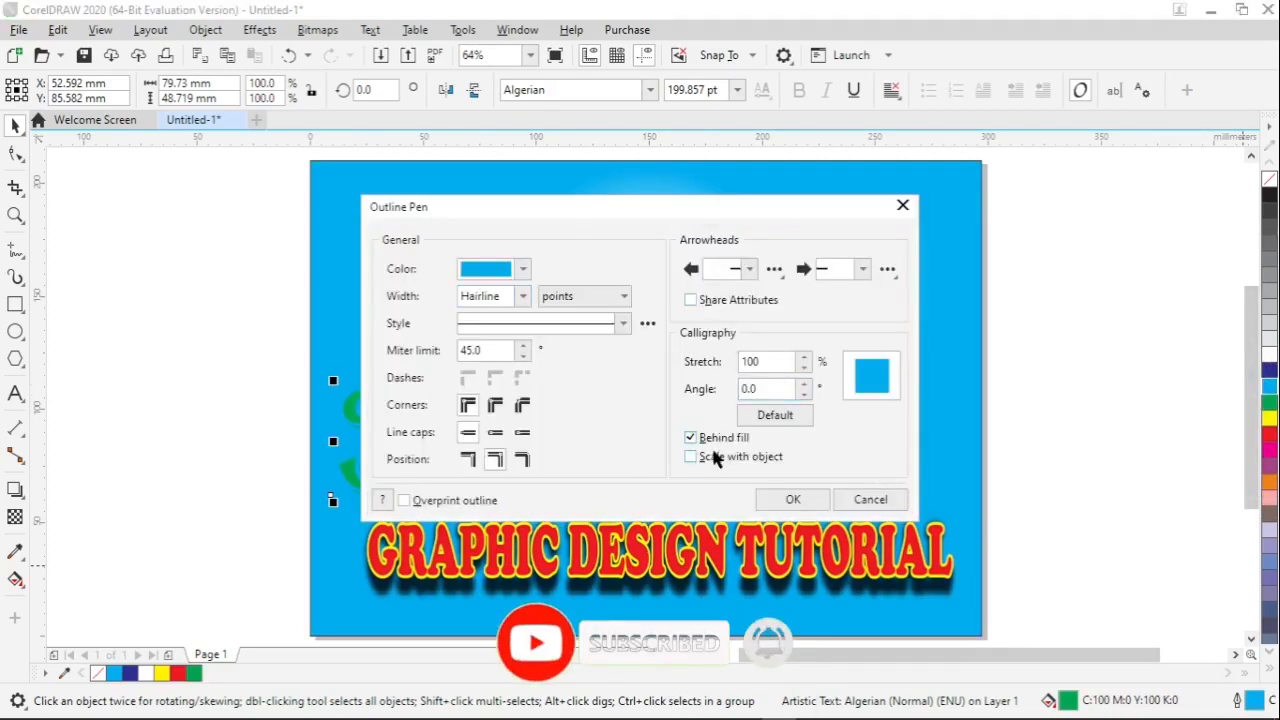
pyautogui.click(495, 404)
pyautogui.click(500, 296)
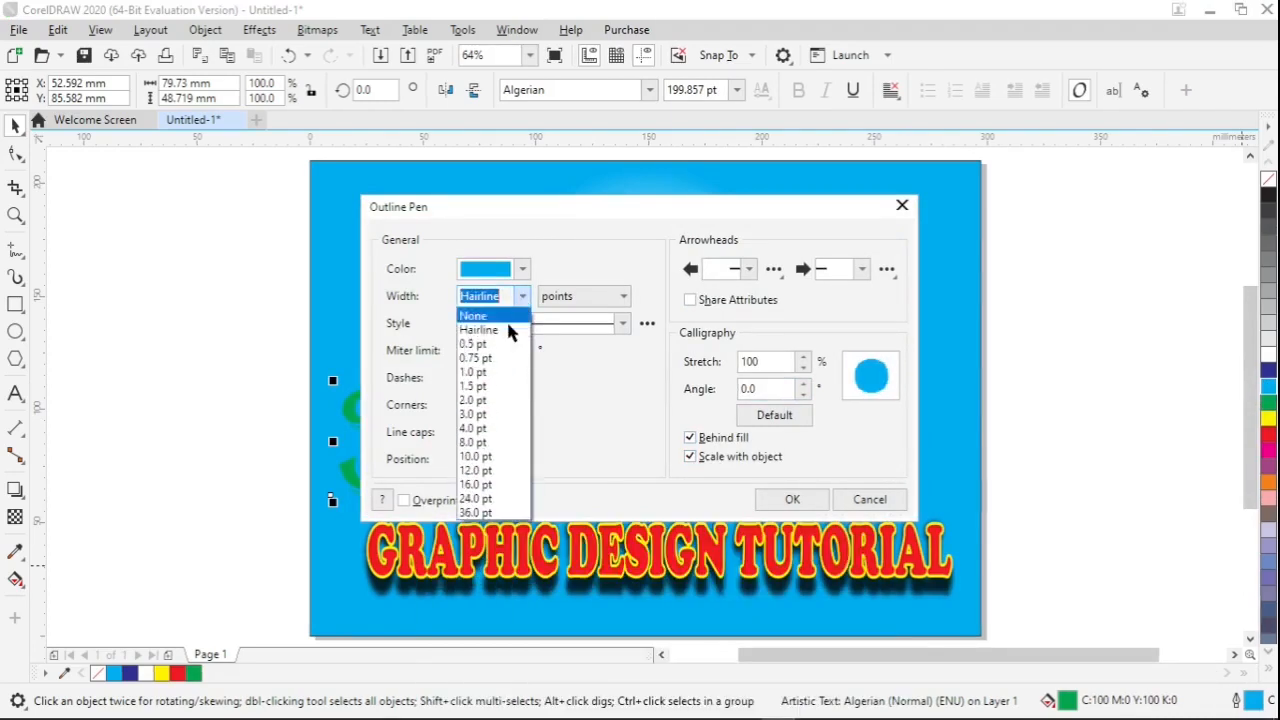
pyautogui.click(490, 428)
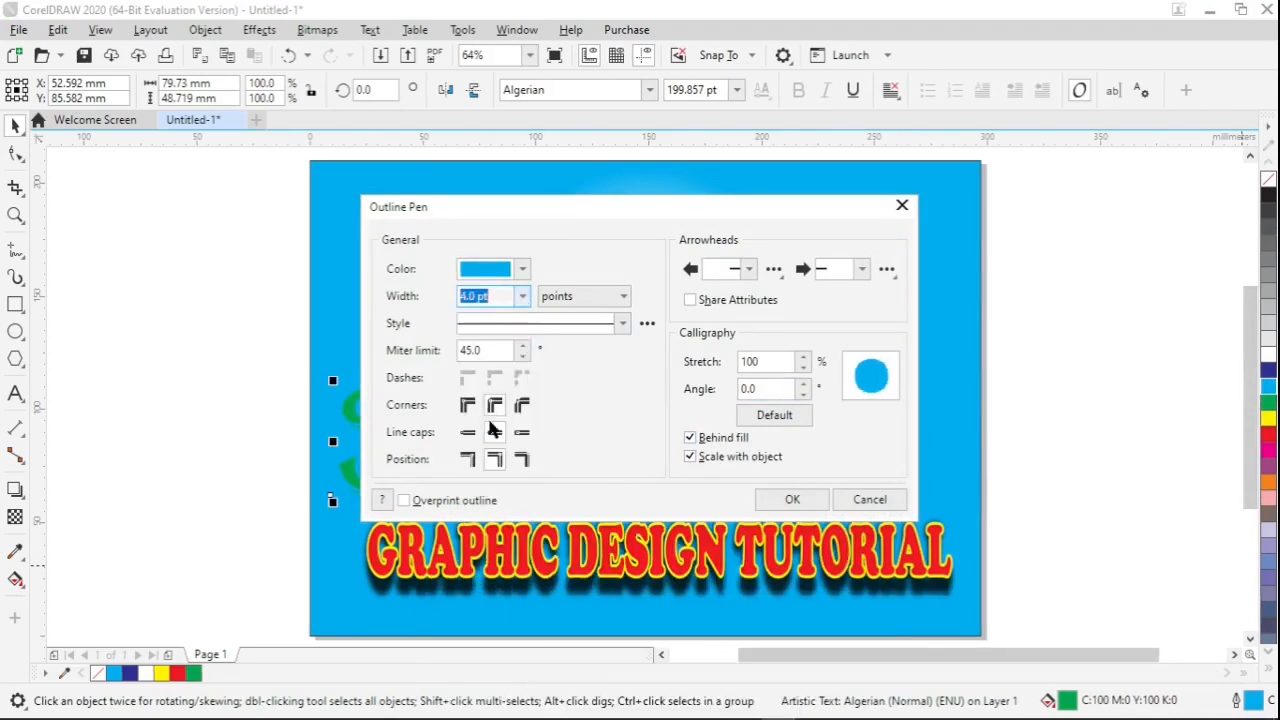
pyautogui.click(792, 500)
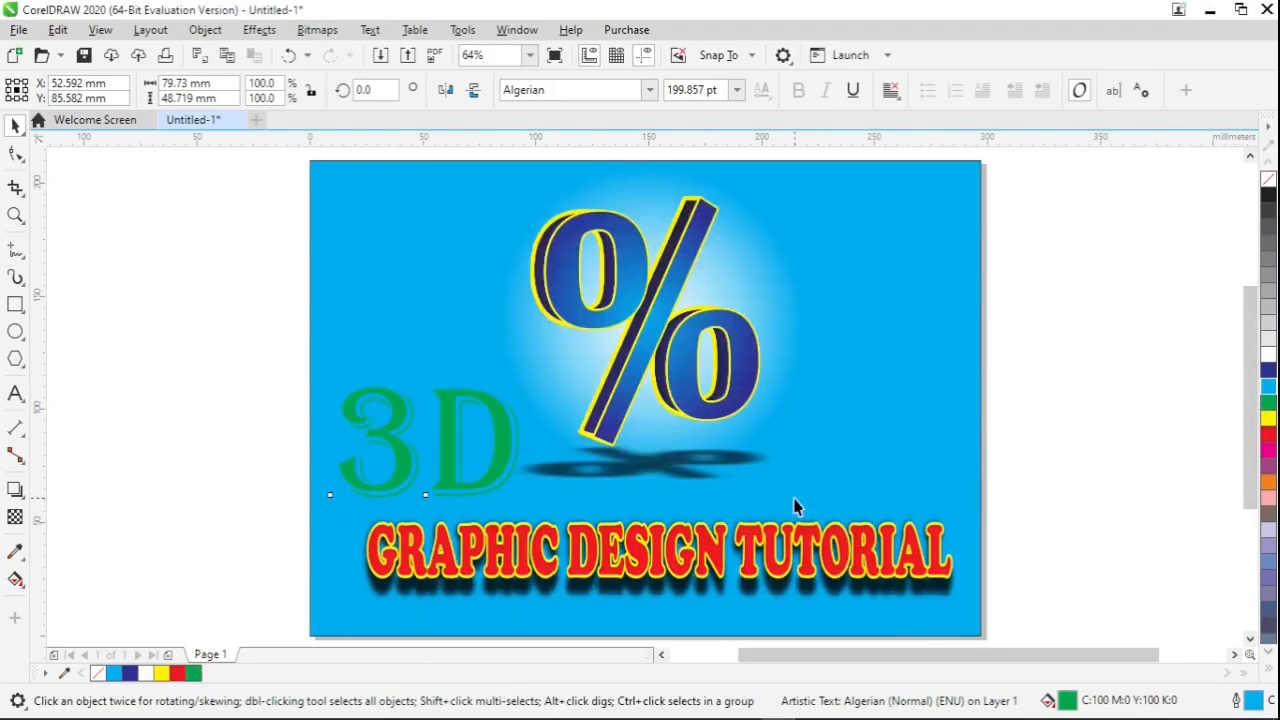
# Step: Add a black drop shadow cast to the left of the "3D" text with 93 opacity and a horizontal offset of about -8.7 mm
pyautogui.click(15, 491)
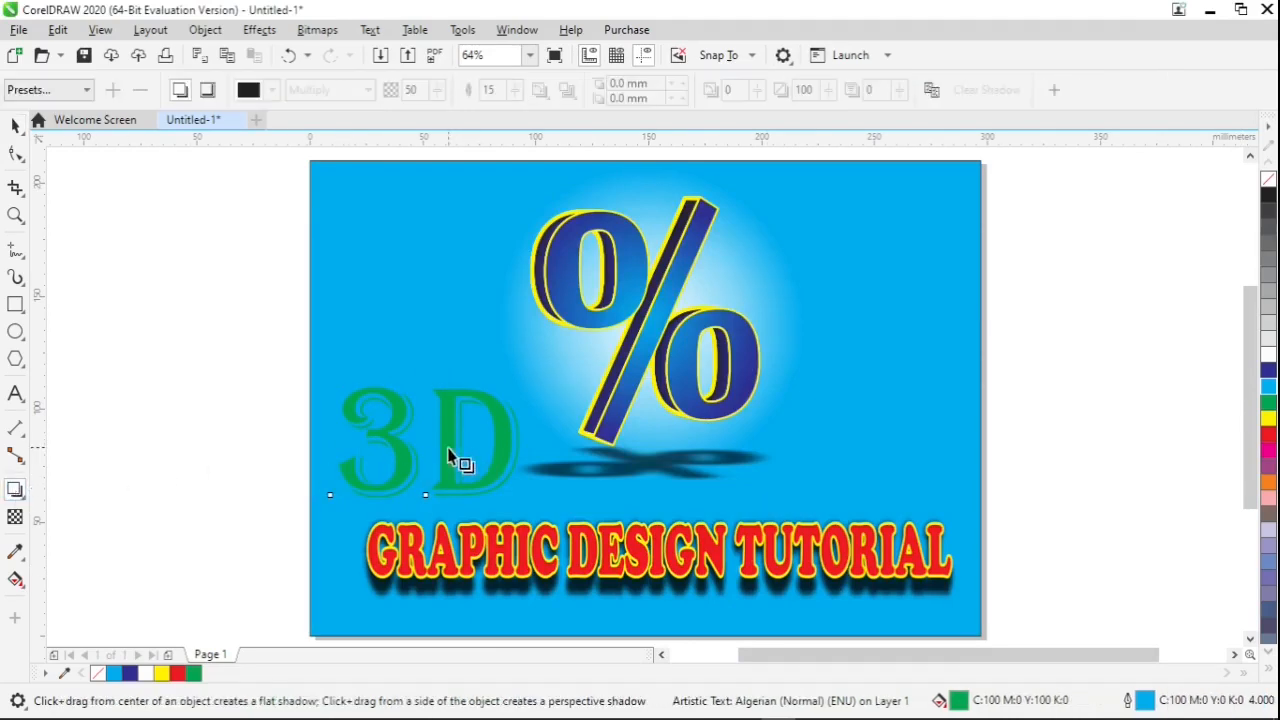
pyautogui.moveTo(443, 448); pyautogui.dragTo(262, 434)
pyautogui.scroll(2, 376, 451)
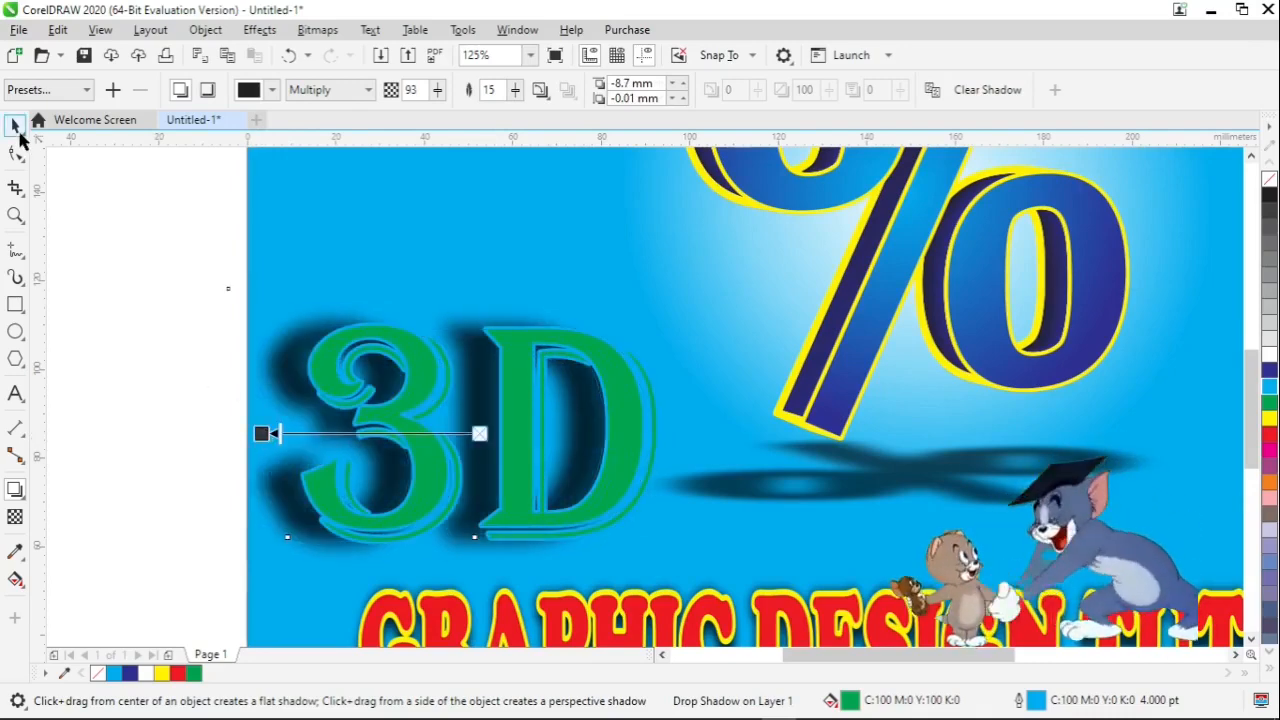
pyautogui.click(15, 123)
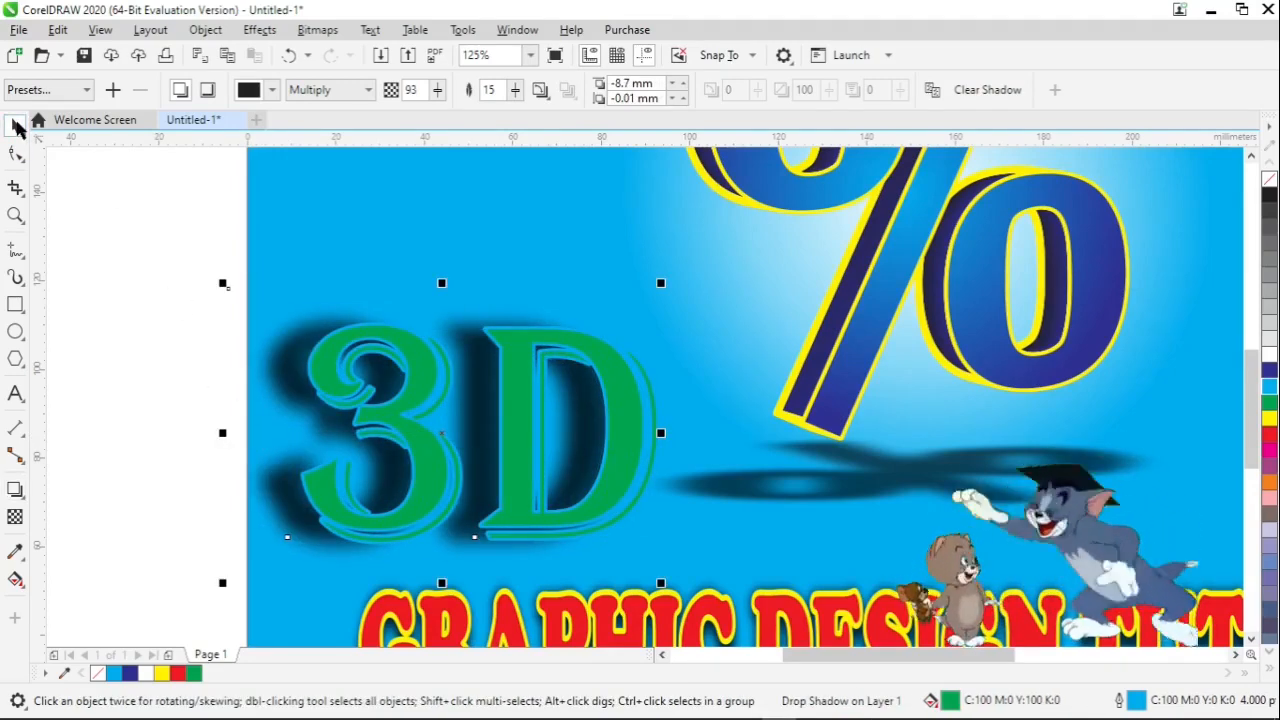
pyautogui.hotkey('shift', 'F4')
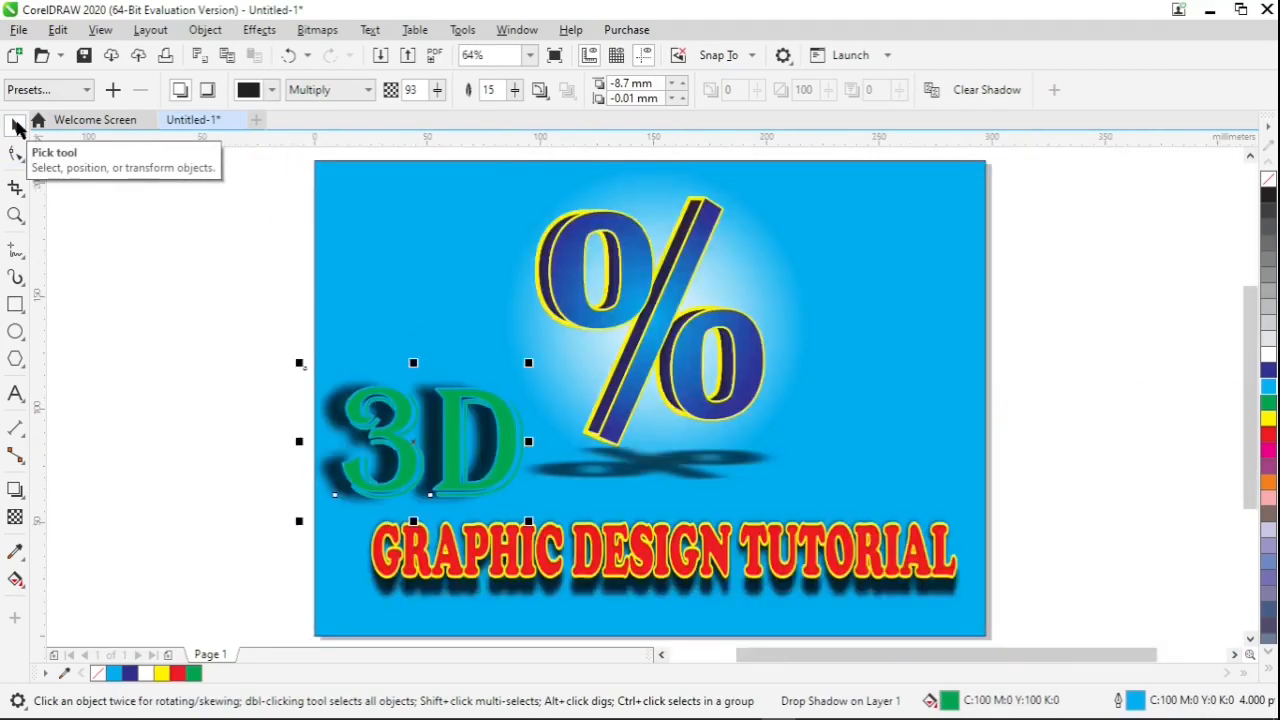
pyautogui.press('space')
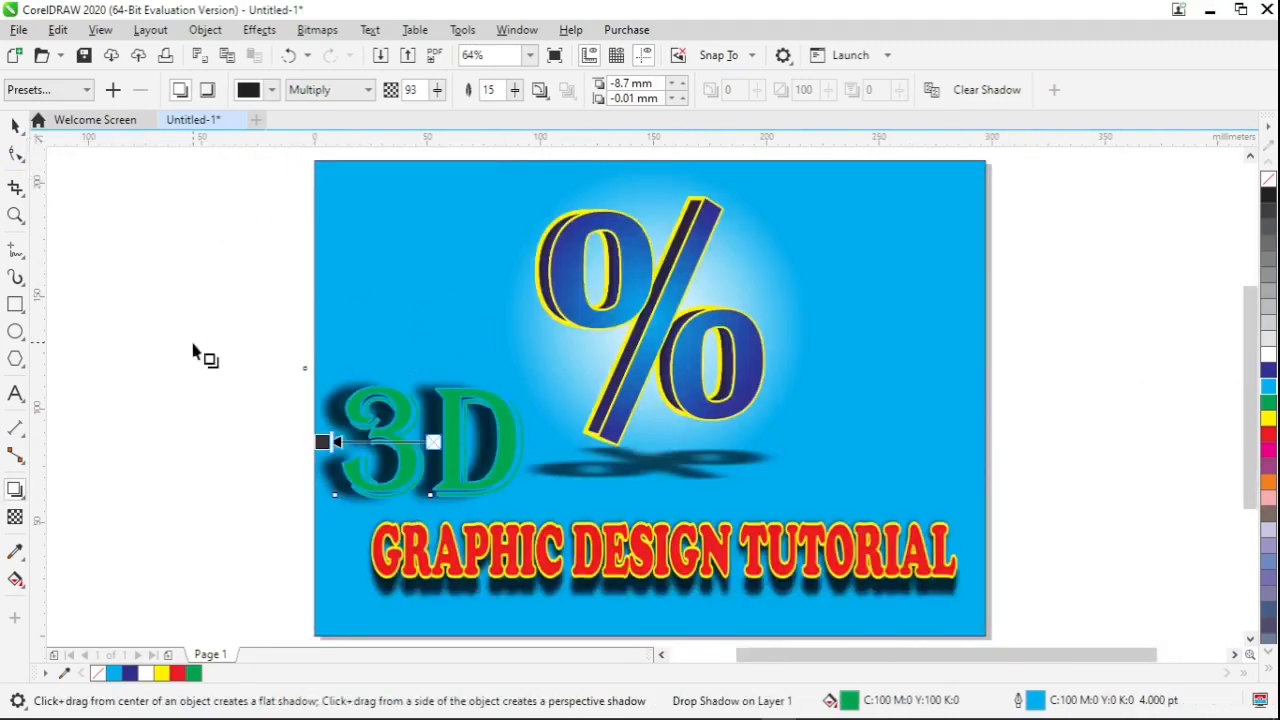
pyautogui.click(193, 350)
pyautogui.press('space')
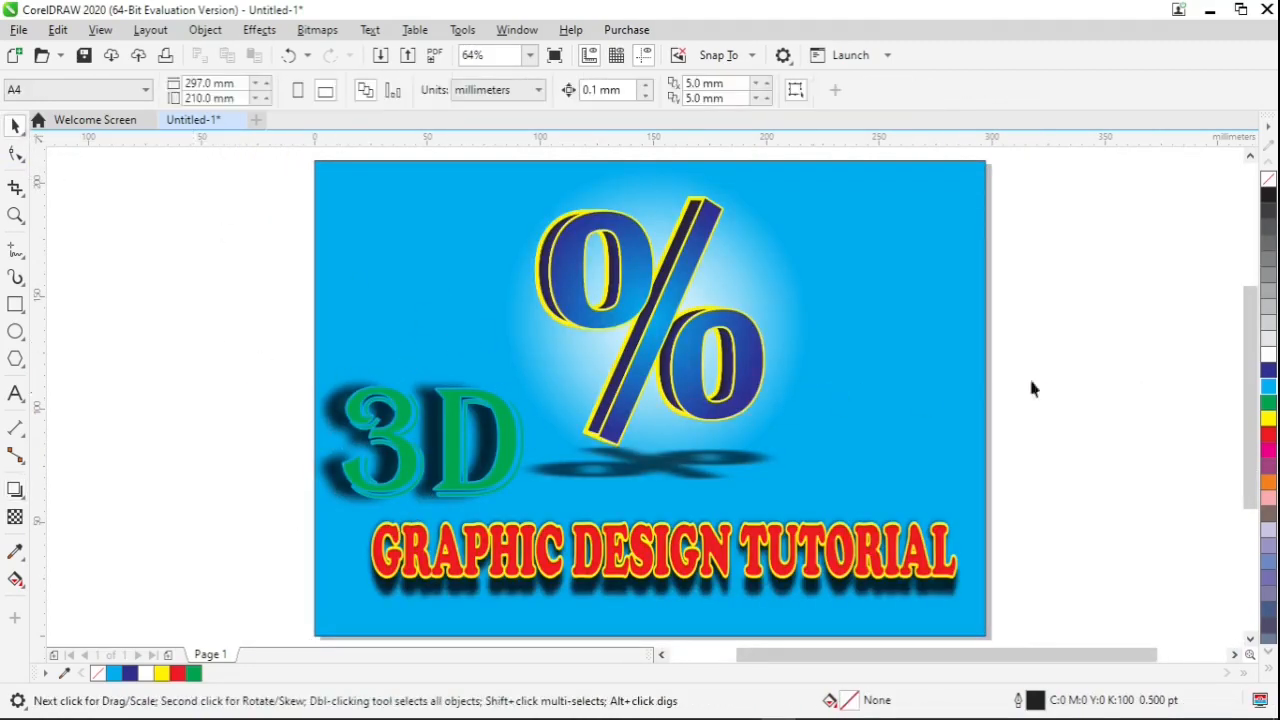